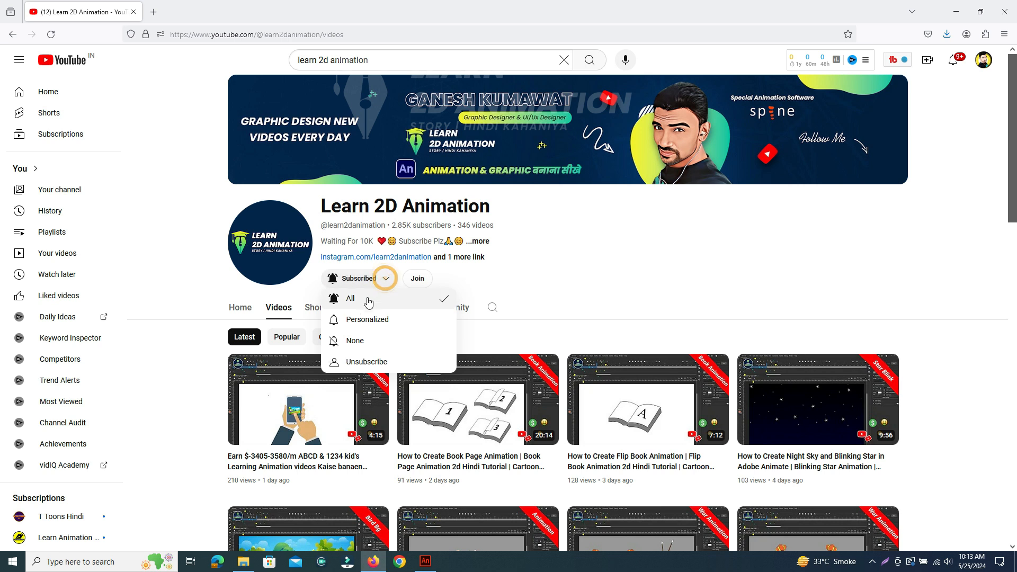
- Dismiss the channel's notification options and switch to Adobe Animate with Village-1.fla open
click(608, 257)
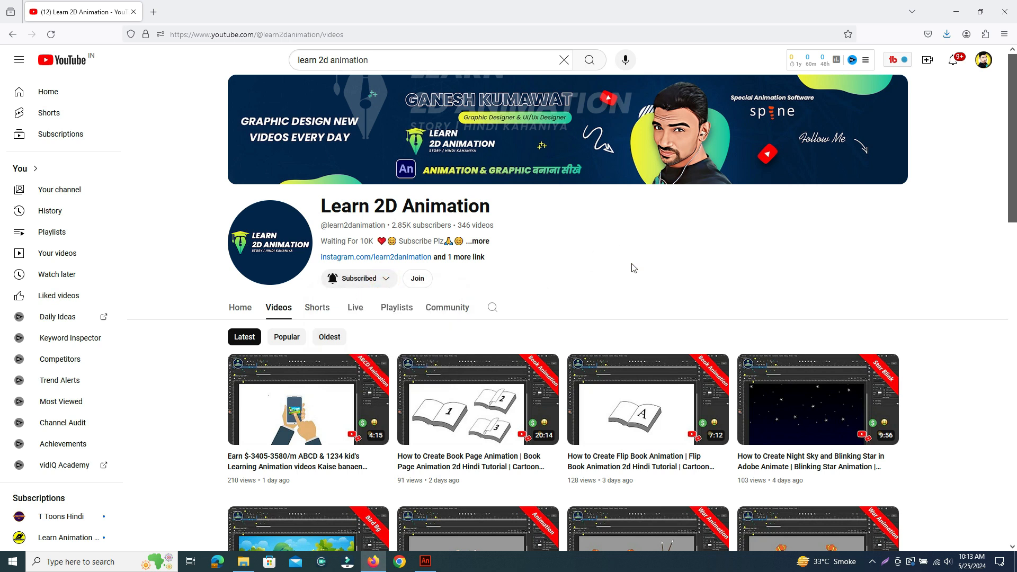
key(alt+Tab)
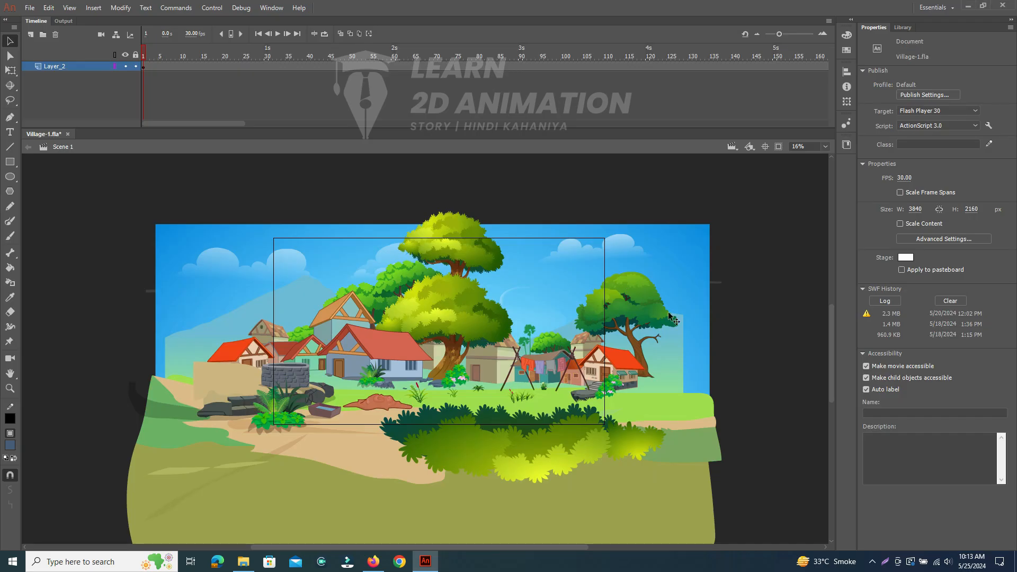
click(727, 276)
- Switch to the Sound folder in File Explorer and open its Normal-Sarah subfolder
key(alt+Tab)
key(Tab)
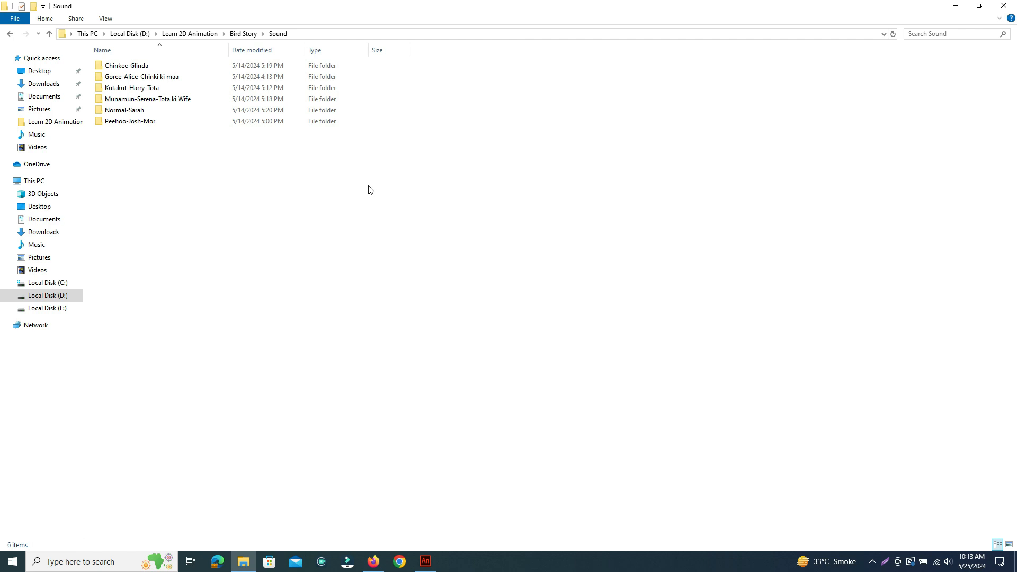
right_click(370, 190)
mouse_move(392, 193)
click(516, 206)
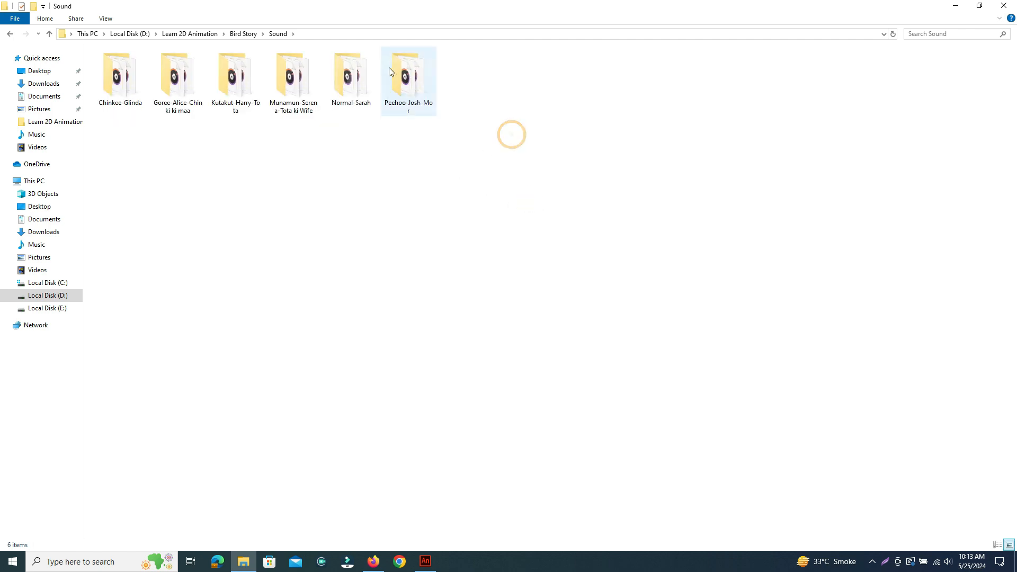
double_click(341, 73)
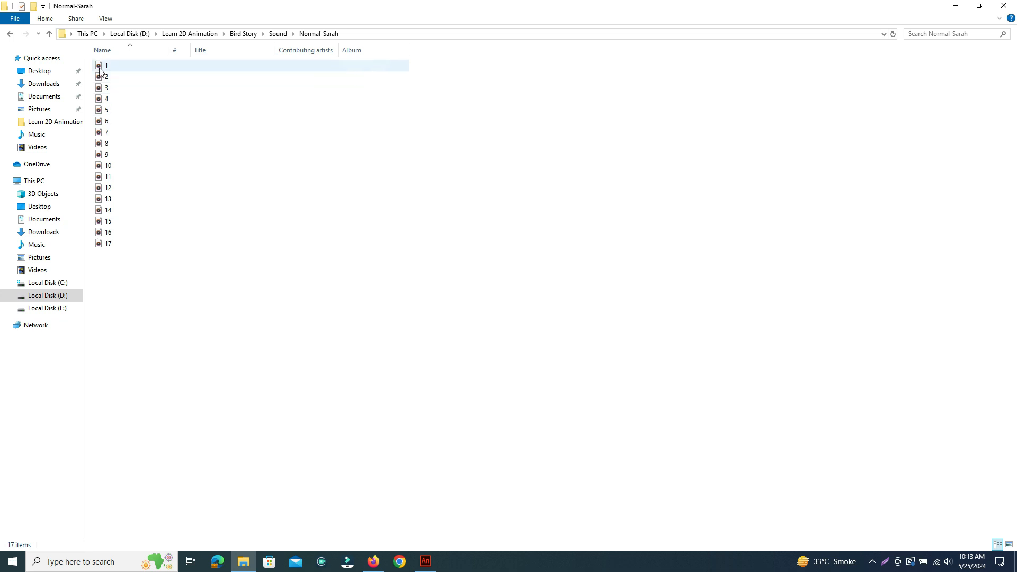
- Play audio file 1 at a slightly raised volume, and close the music player when finished
double_click(101, 67)
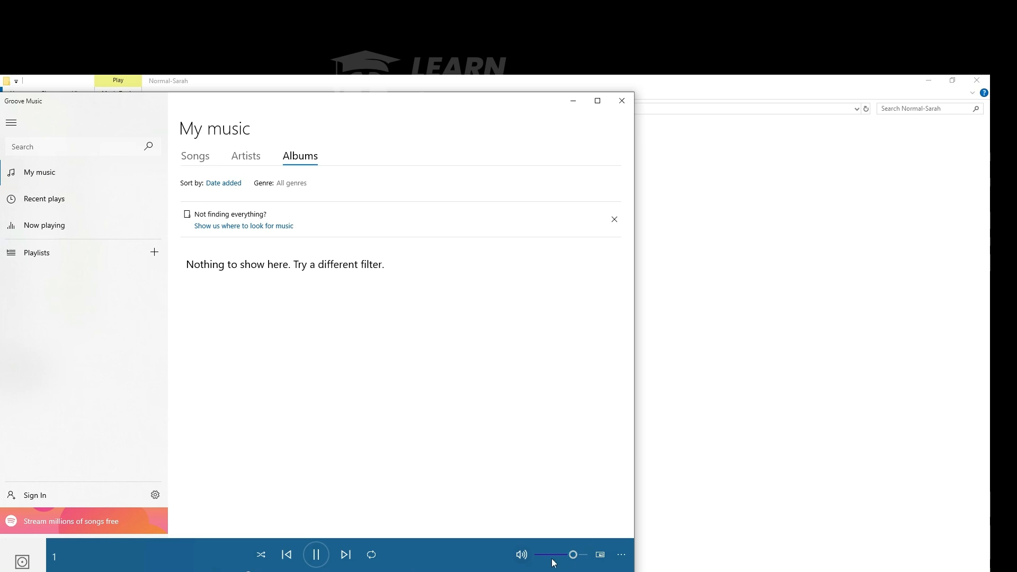
drag(573, 556, 581, 556)
click(619, 101)
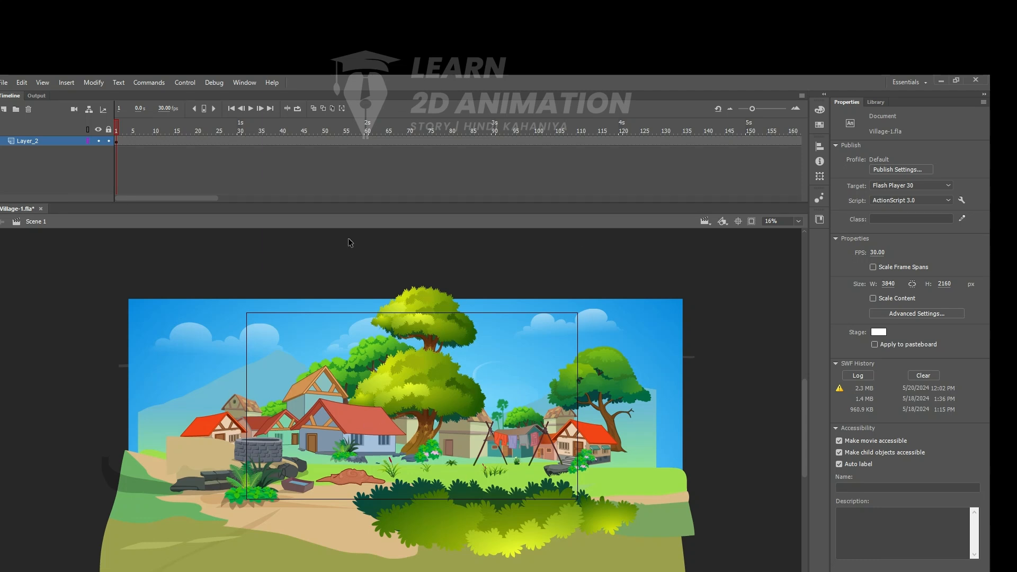
- Open the village scene's symbol on the stage for editing and enlarge the timeline to show all its layers
double_click(192, 374)
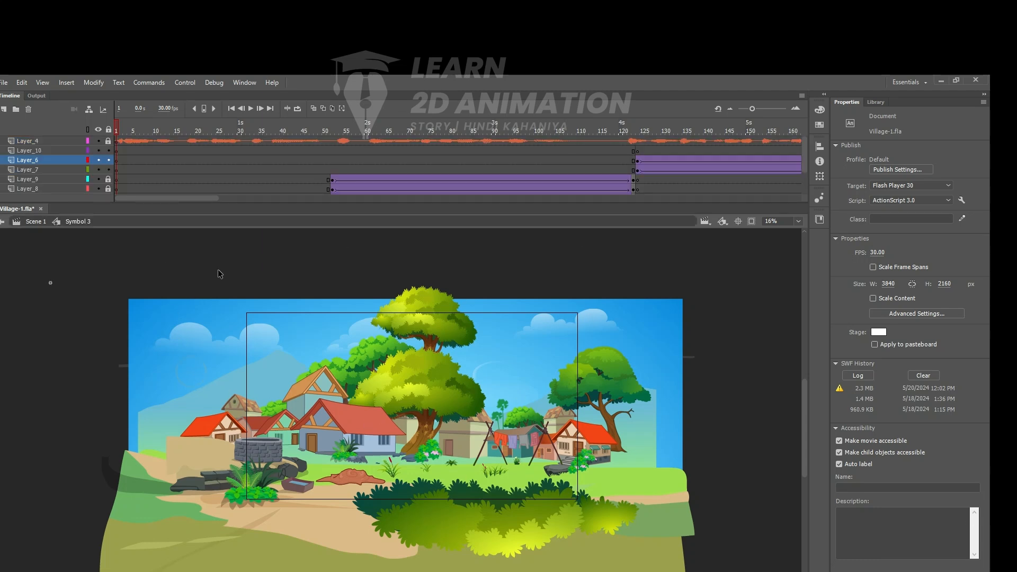
drag(155, 202, 157, 251)
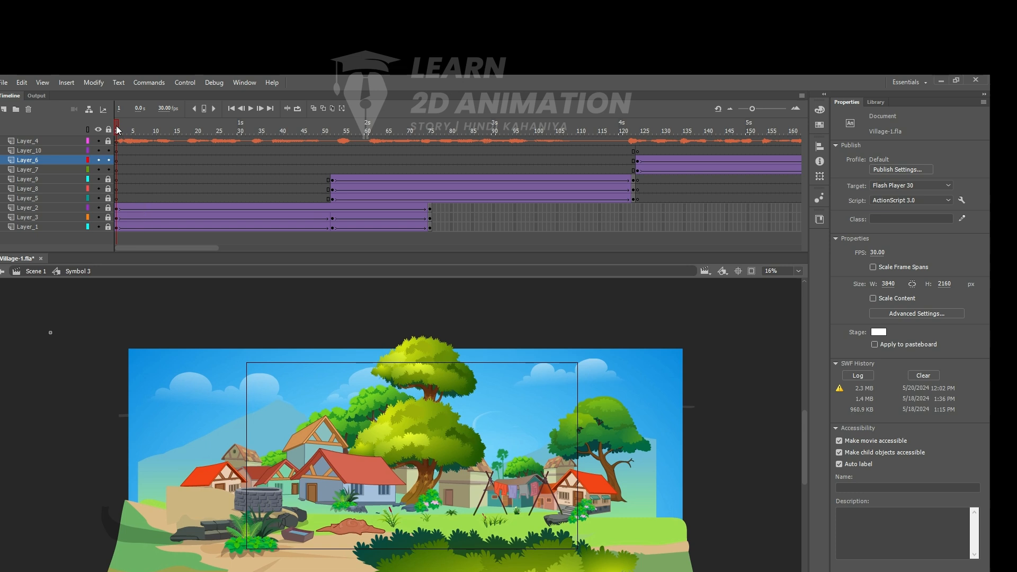
- Play the symbol's animation from frame 1 twice, returning to the first frame at the end
drag(120, 132, 90, 174)
key(Return)
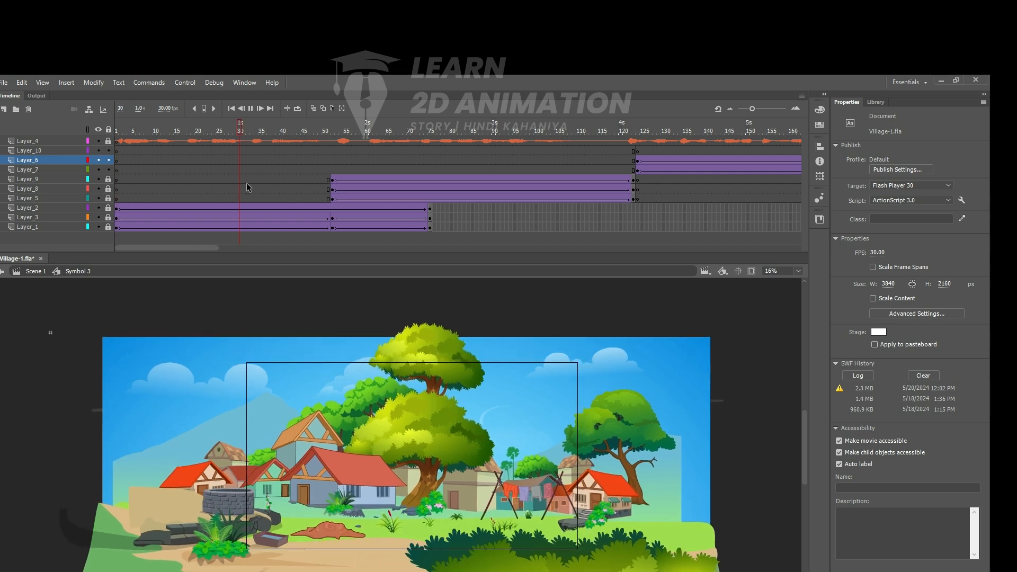
key(Return)
drag(386, 131, 78, 206)
key(Return)
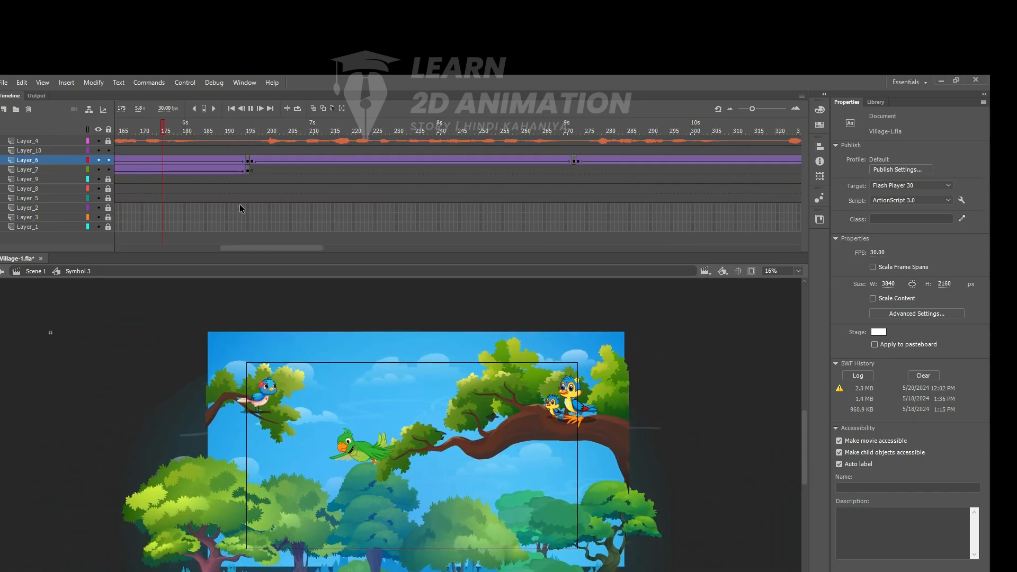
key(Return)
drag(247, 130, 31, 150)
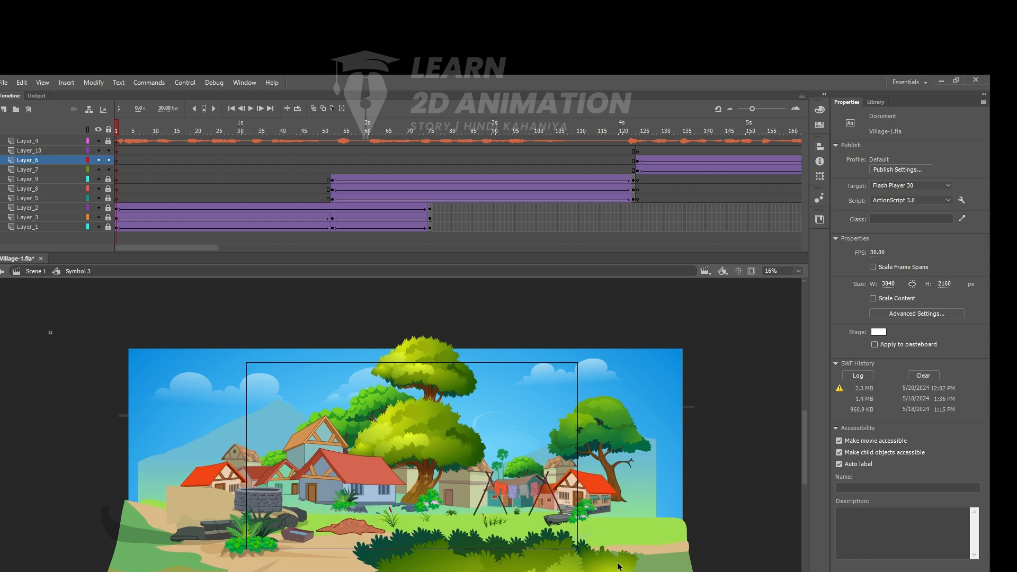
- Scrub from frame 1 through the village-to-forest transition to frame 102, and play on into the bird scenes
drag(116, 127, 329, 146)
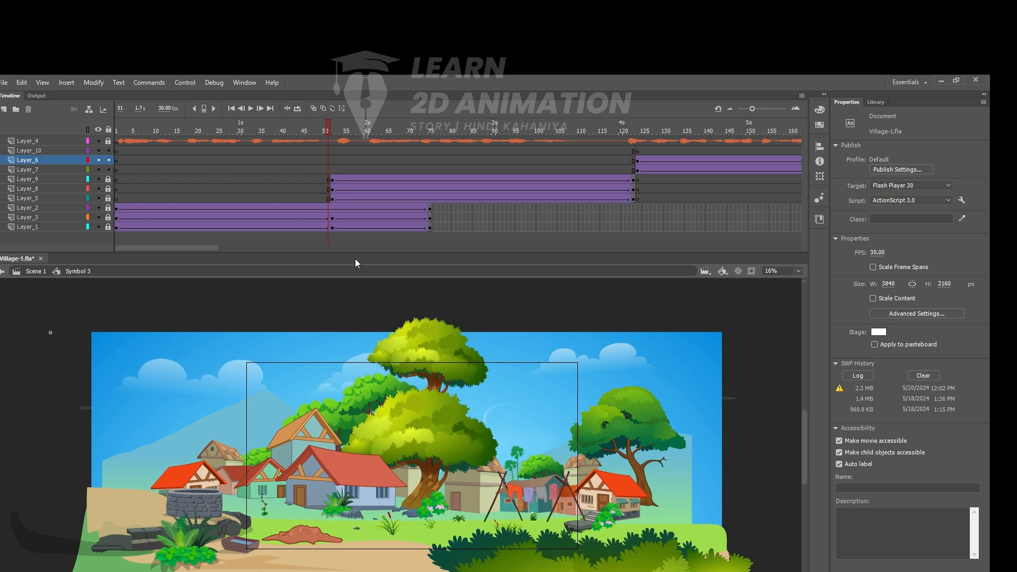
drag(328, 132, 337, 132)
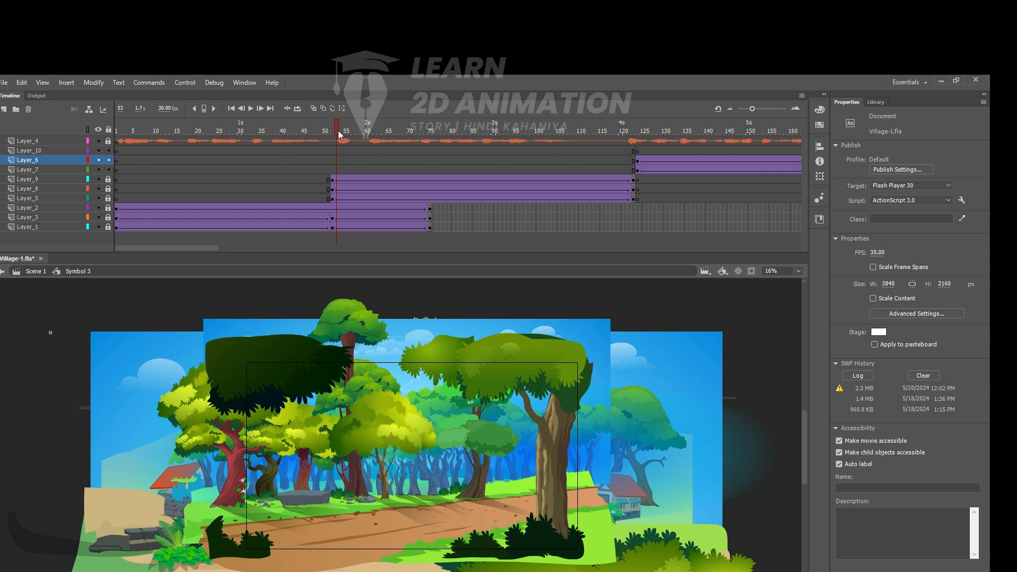
drag(341, 132, 547, 170)
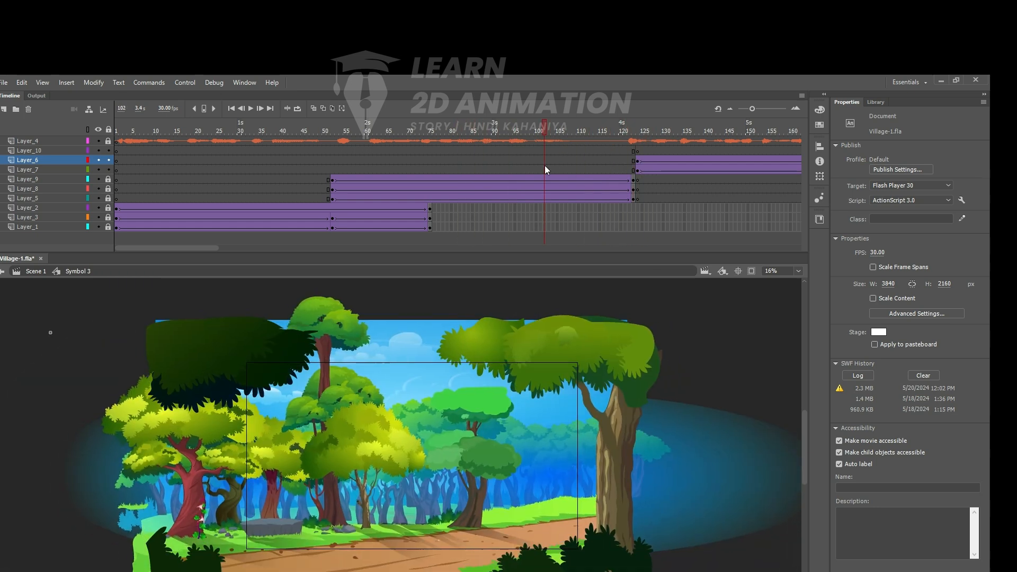
key(Return)
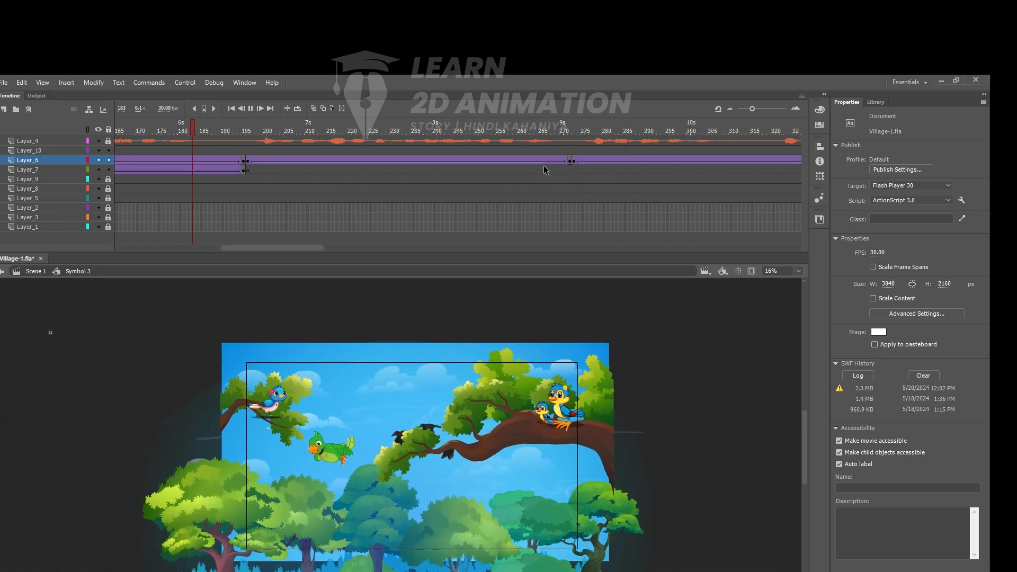
key(Return)
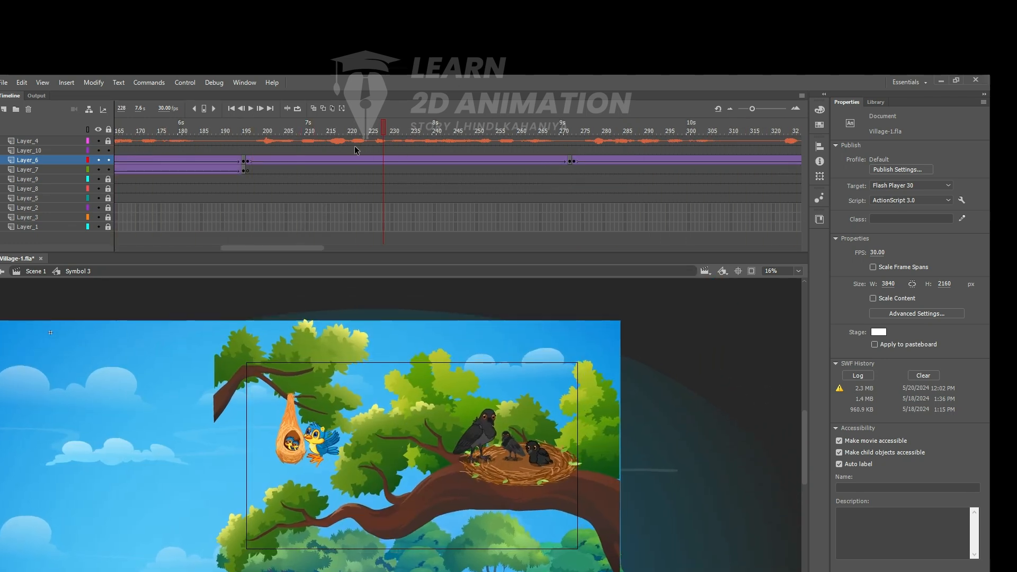
- At frame 124, select the artwork on Layer_6 and Layer_7 together and scale it down to 90%
drag(192, 131, 174, 172)
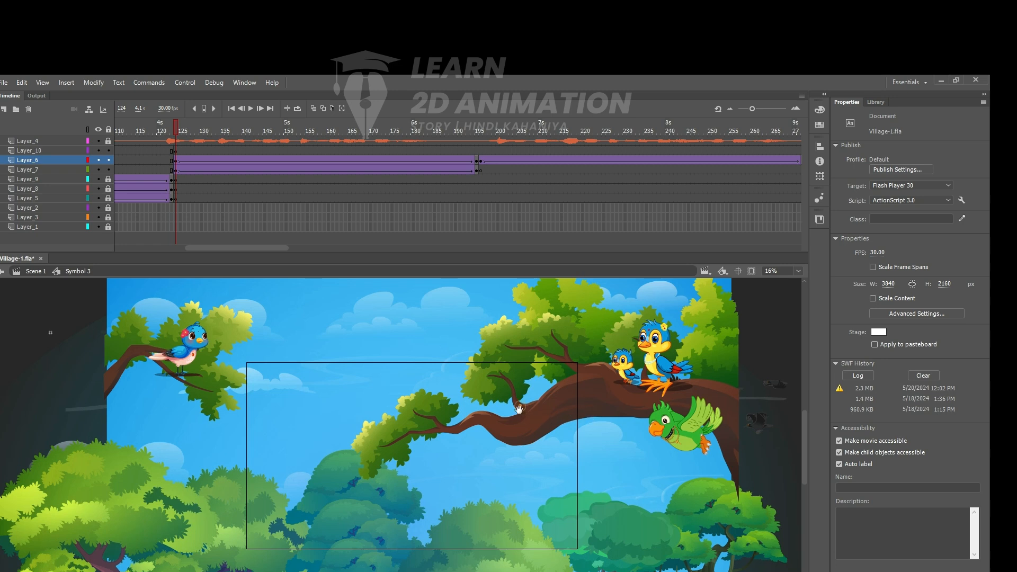
key(ctrl+minus)
drag(520, 424, 528, 412)
drag(174, 335, 682, 571)
click(485, 400)
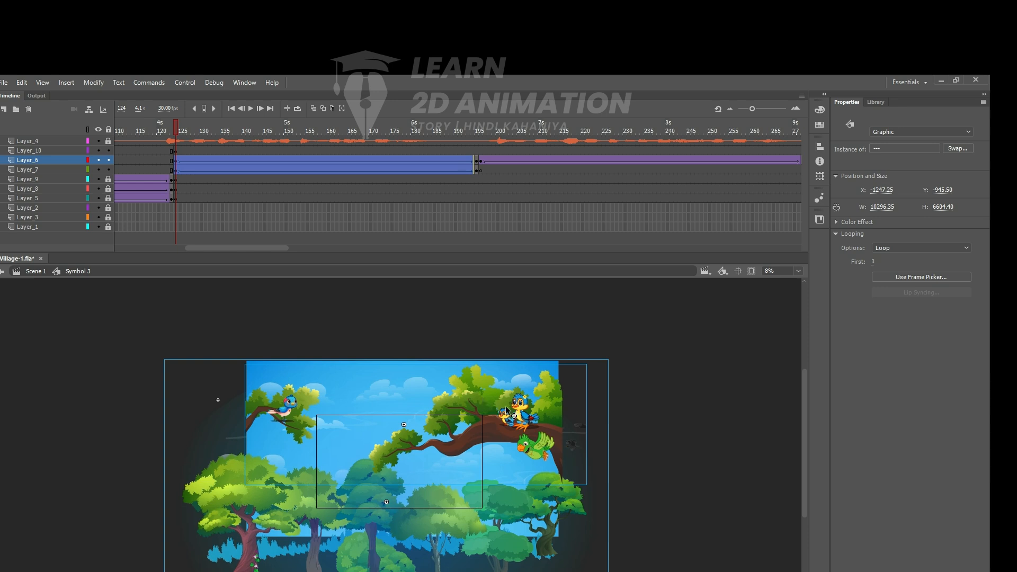
key(ctrl+alt+s)
text(90)
key(Return)
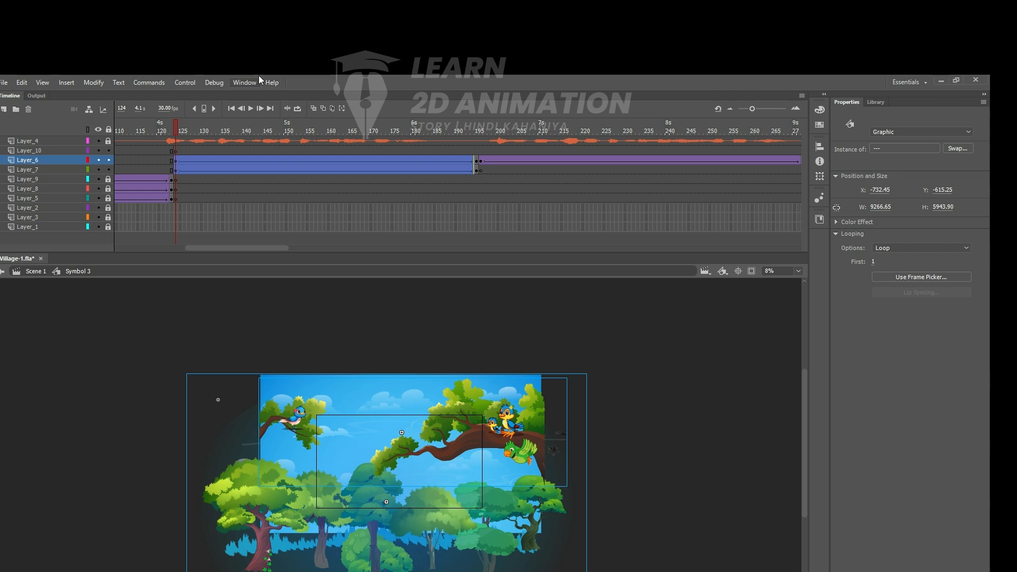
- Test the movie through to the crows' nest scene and close the preview window
key(ctrl+Return)
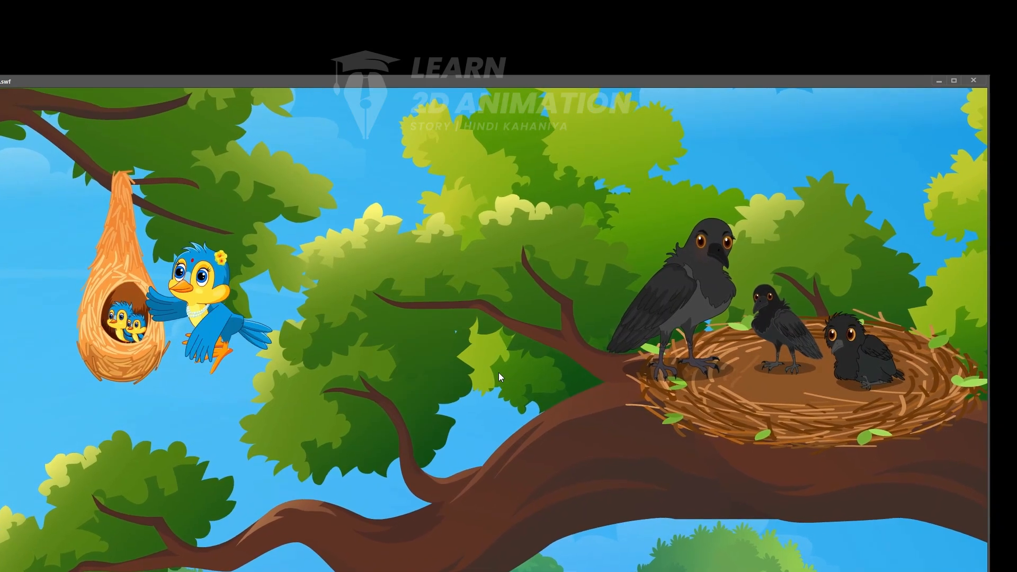
click(979, 82)
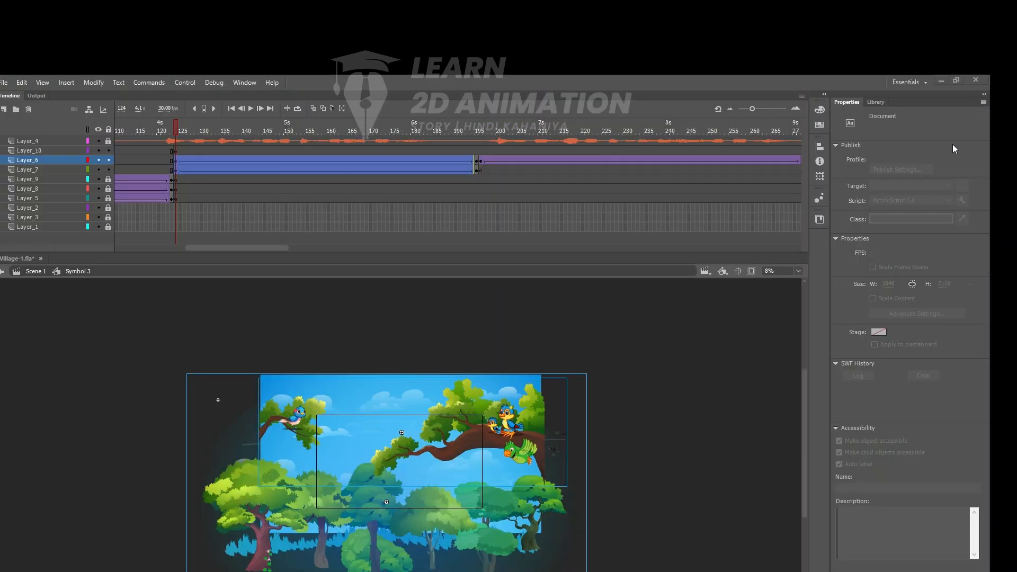
- Play the bird scenes in the timeline and replay them with a closer view of the stage
click(372, 141)
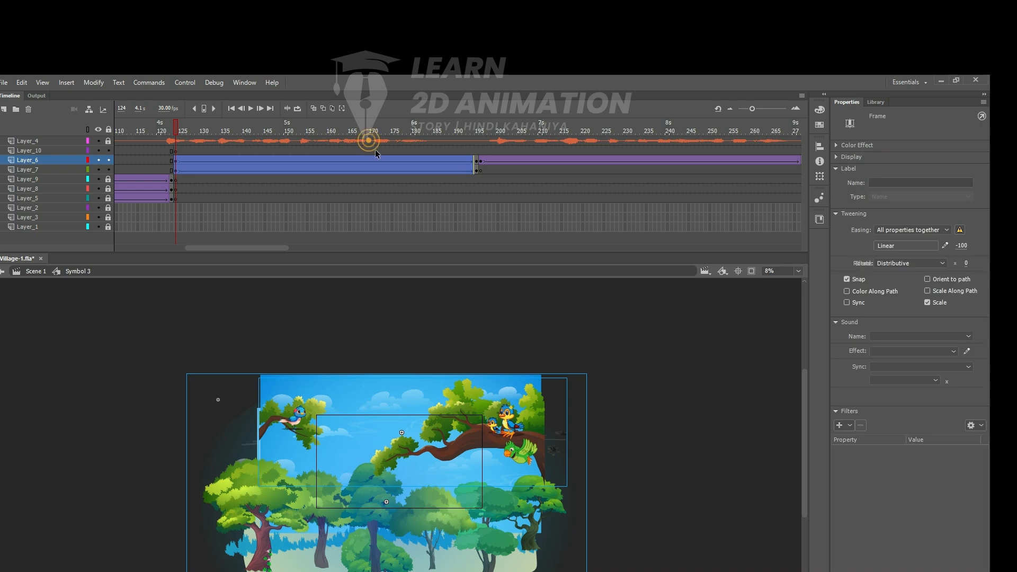
key(Return)
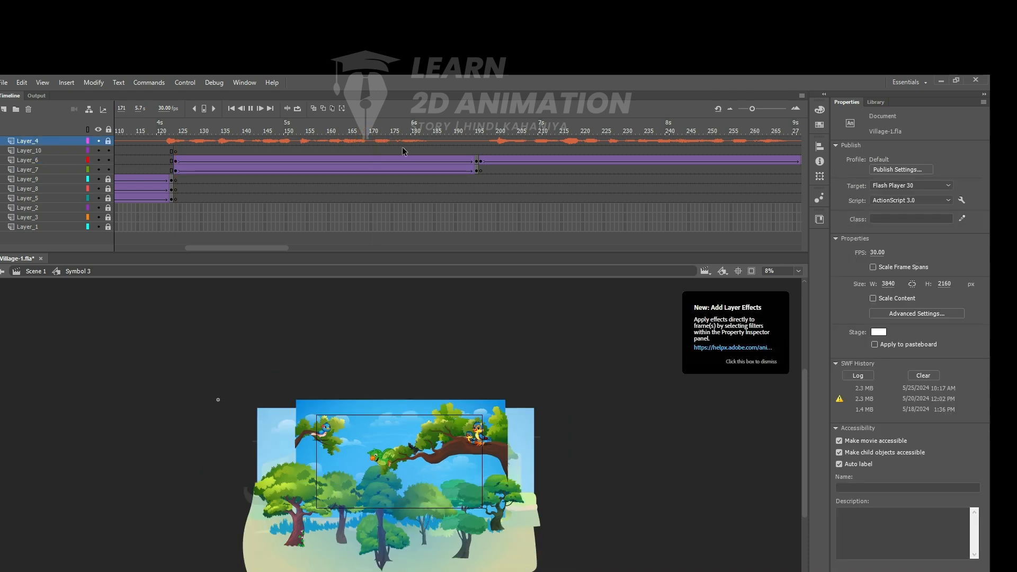
key(Return)
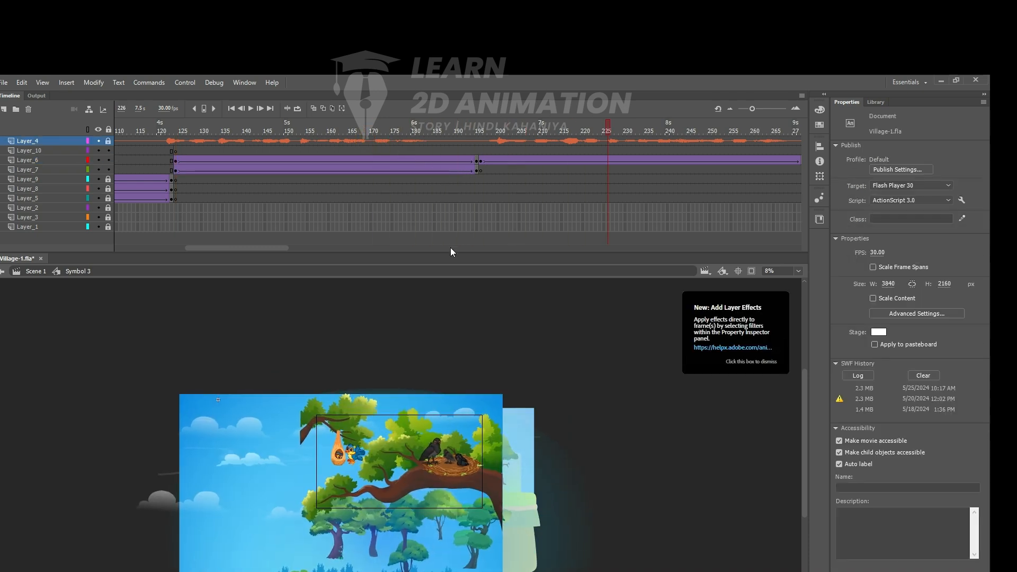
drag(277, 388, 566, 571)
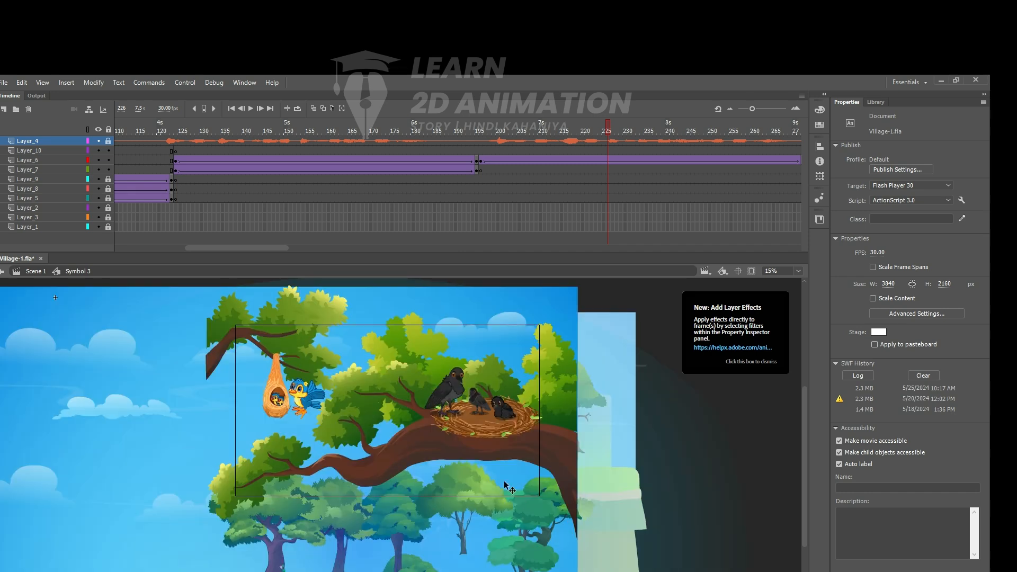
scroll(525, 291, up, 2)
drag(610, 127, 133, 155)
key(Return)
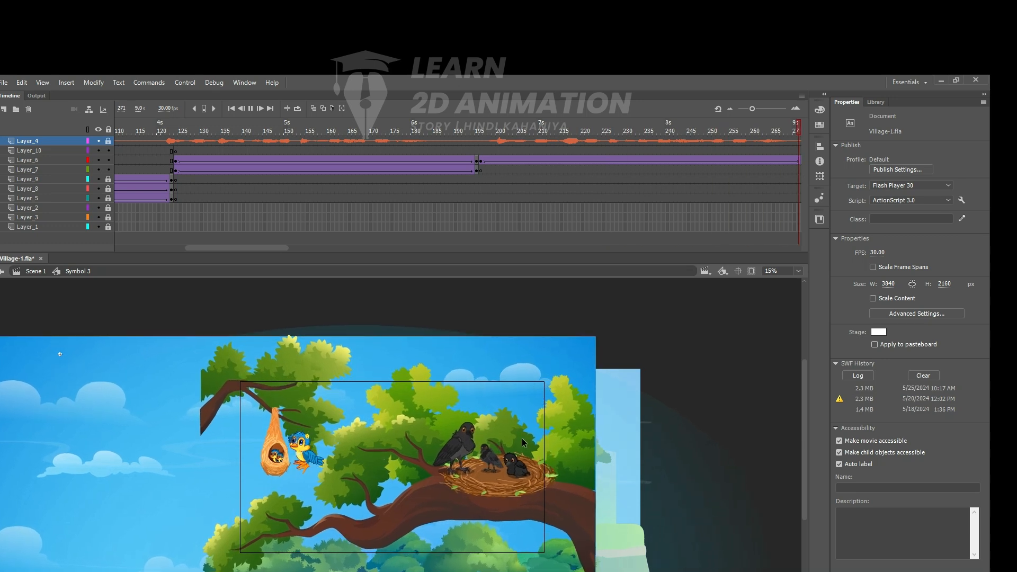
key(Return)
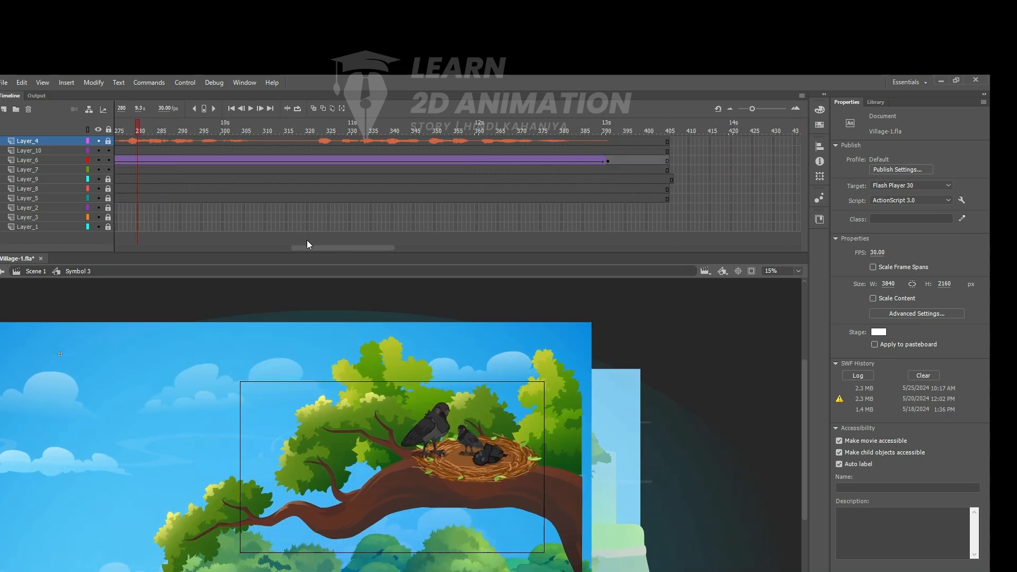
- Go to frame 265 and examine the crows in their nest up close
drag(328, 249, 299, 249)
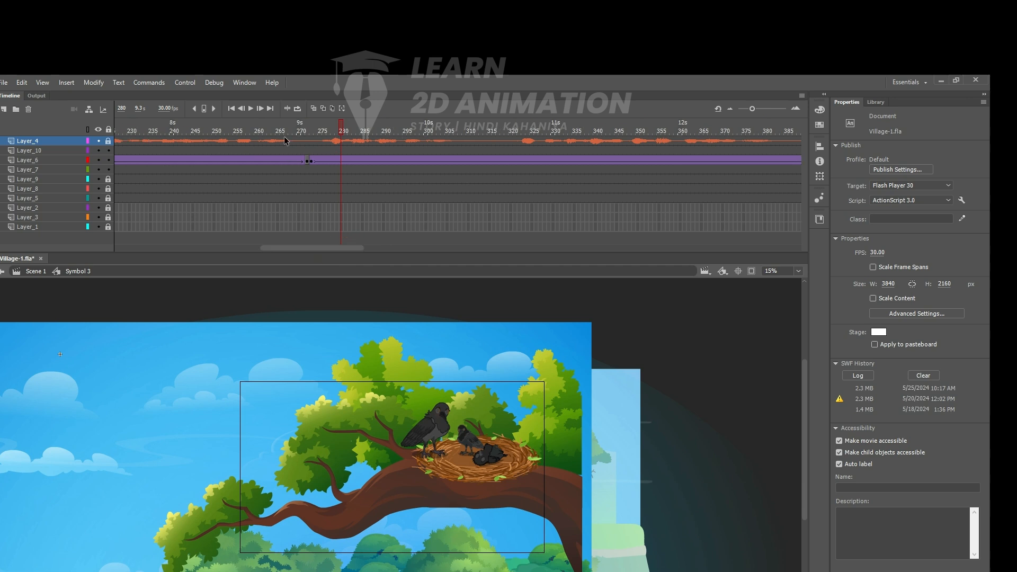
click(279, 131)
key(ctrl+equal)
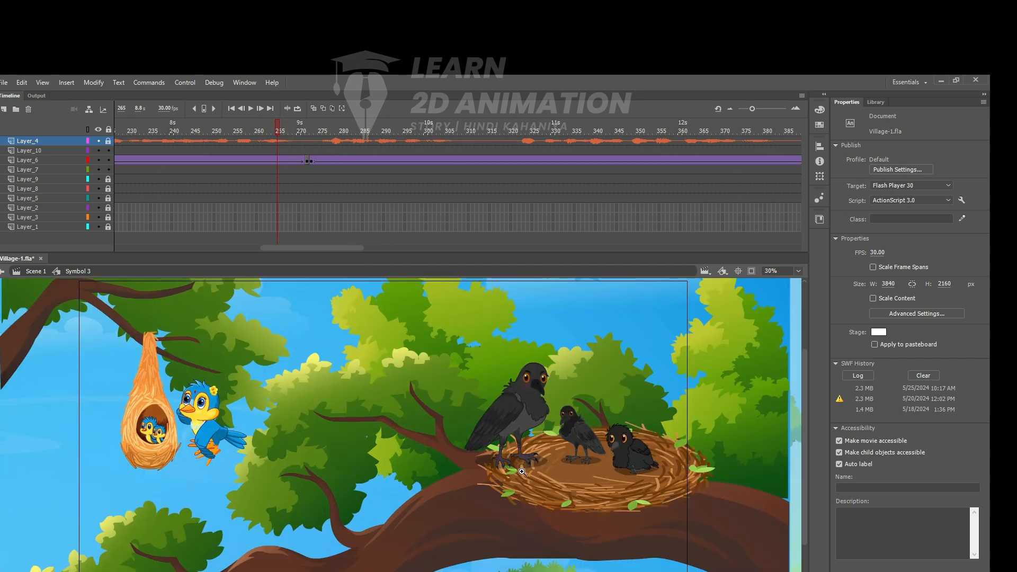
ctrl+click(630, 445)
drag(657, 468, 443, 484)
key(ctrl+minus)
key(ctrl+minus)
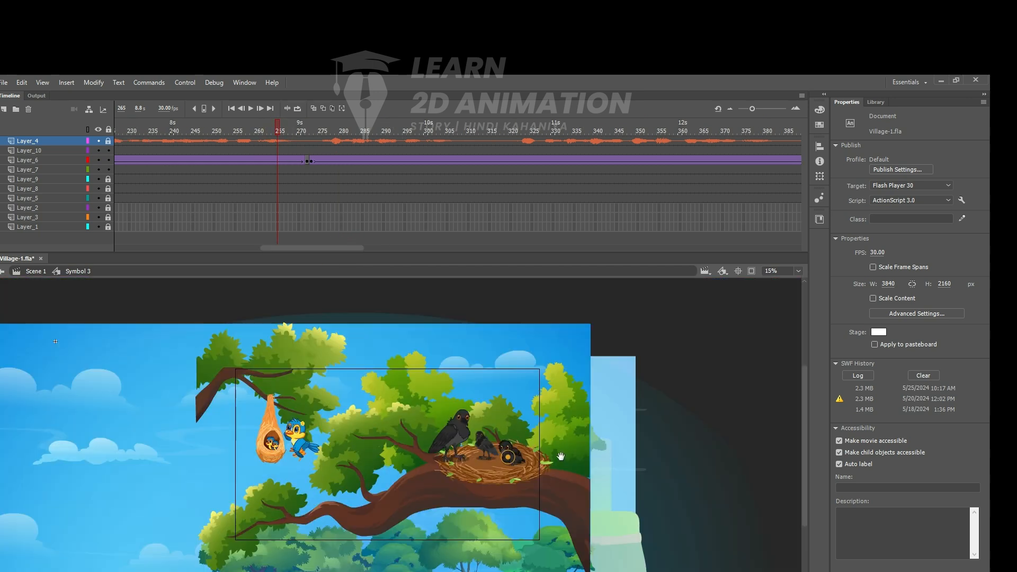
- Scrub between frames 254 and 259 and examine the movement of the birds at both nests
drag(606, 449, 549, 395)
drag(277, 128, 230, 144)
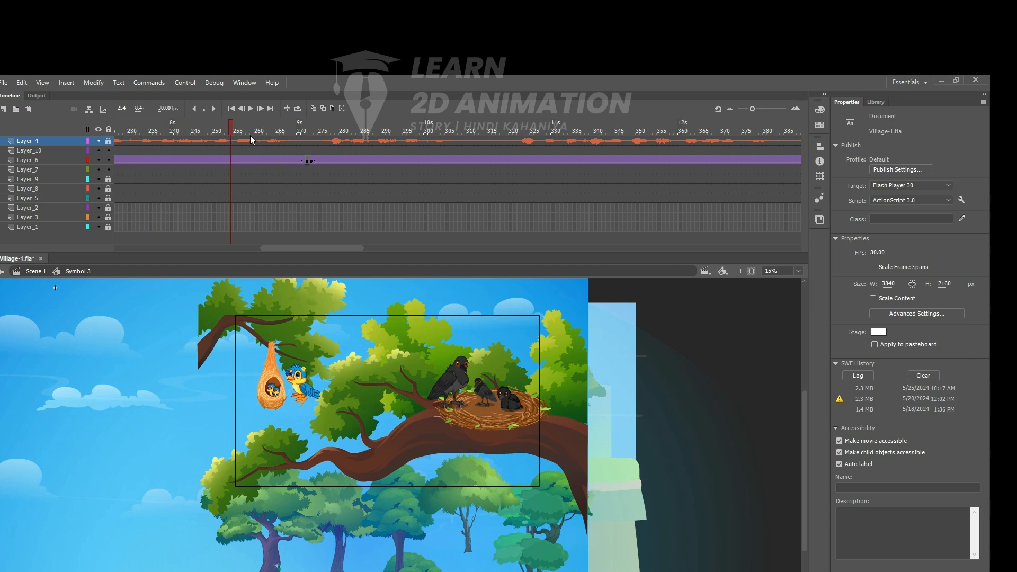
drag(232, 131, 254, 132)
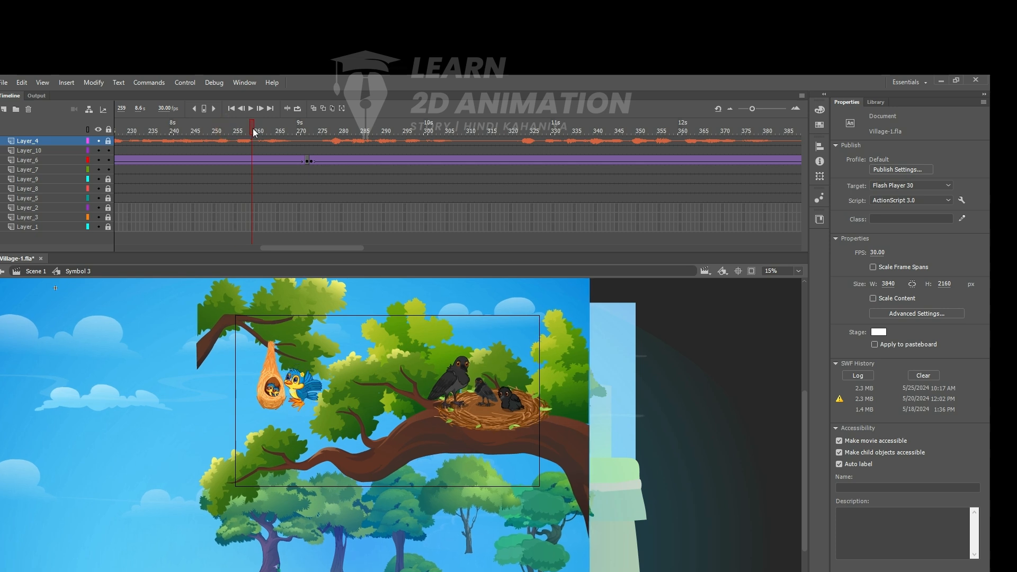
ctrl+click(516, 394)
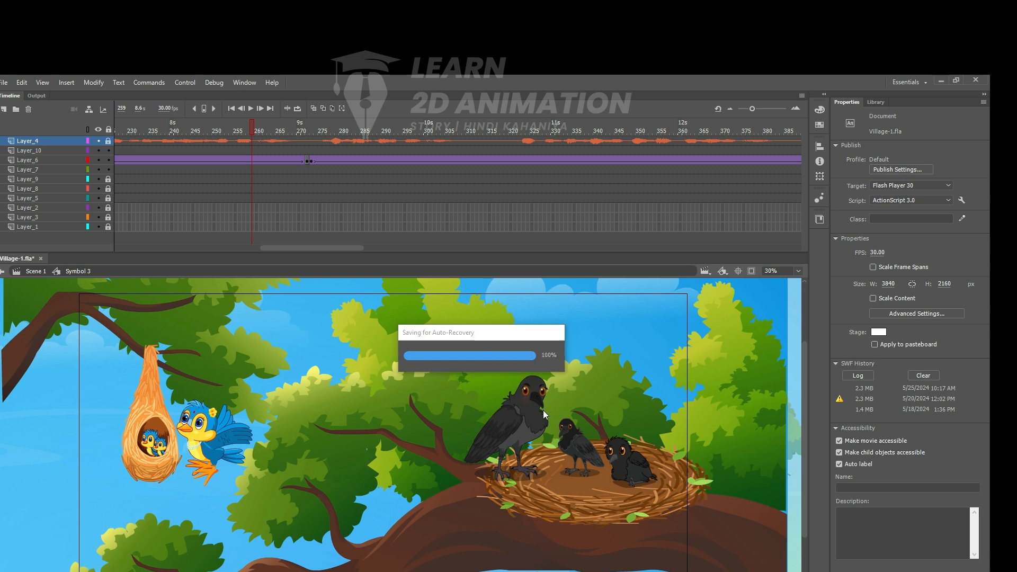
click(454, 341)
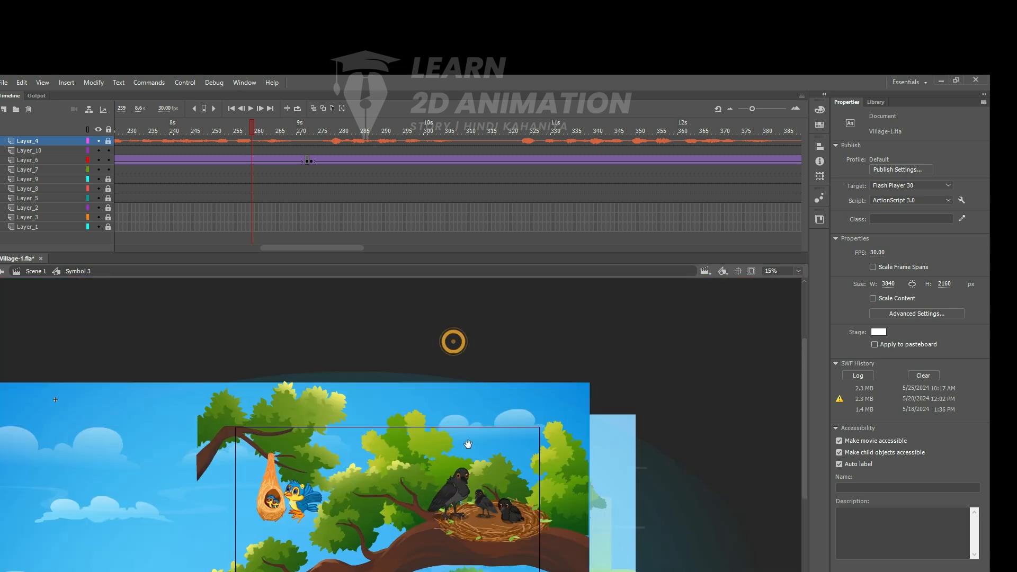
- At frame 272 on Layer_6, select the bird scene and enlarge it by 120% three times in succession
scroll(477, 333, down, 3)
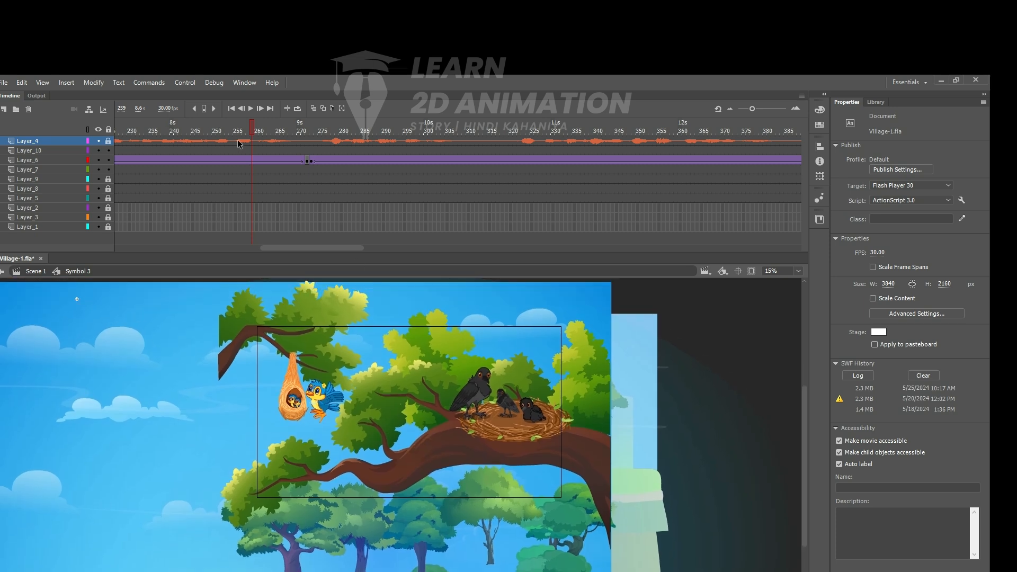
drag(249, 128, 310, 135)
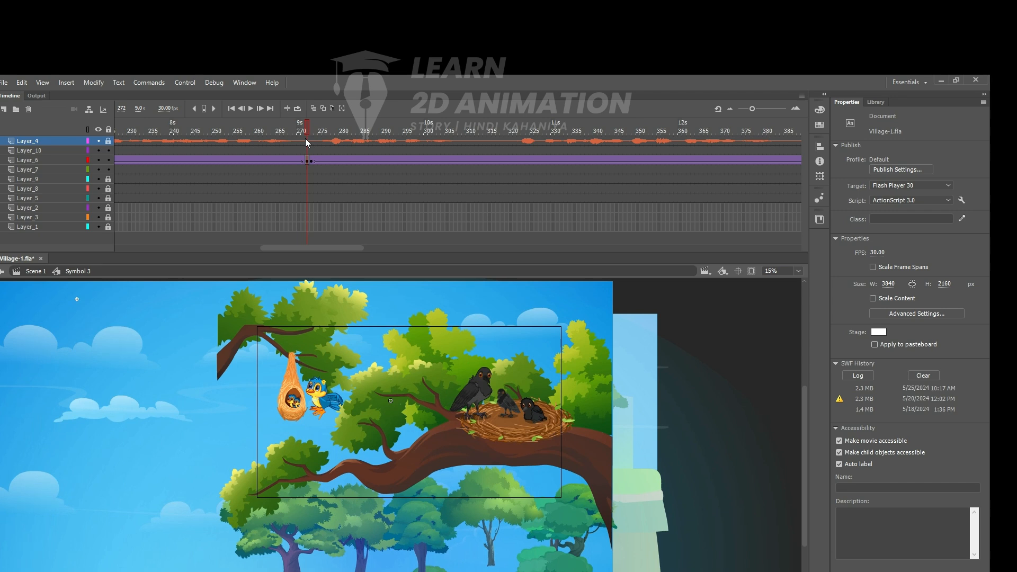
click(367, 404)
click(369, 412)
drag(148, 387, 795, 571)
click(341, 516)
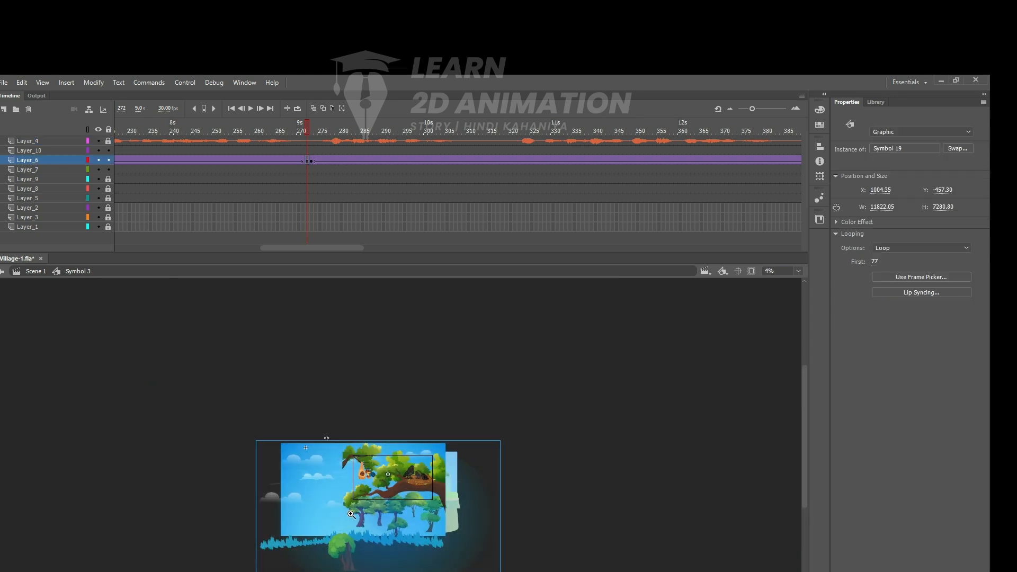
key(ctrl+alt+s)
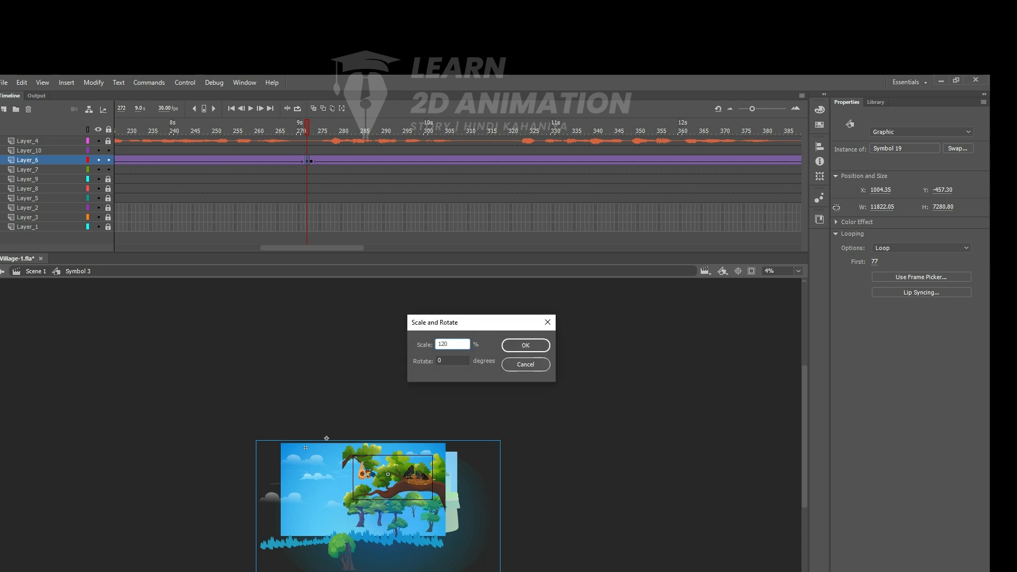
key(Return)
key(ctrl+alt+s)
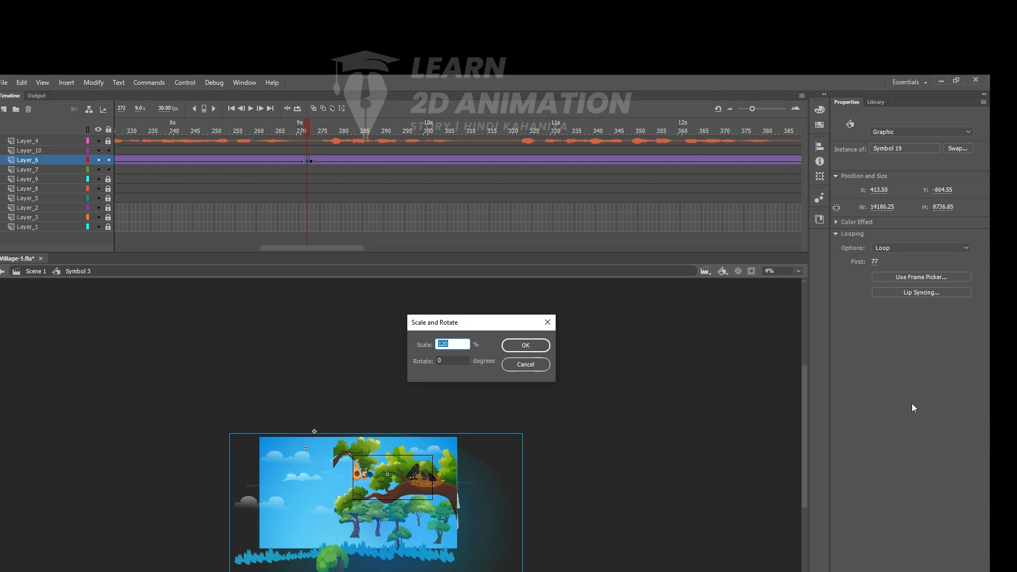
key(Return)
key(ctrl+alt+s)
key(Return)
- Frame the crows' nest within the stage outline at frame 272, enlarging the scene by 120% two more times
key(z)
click(456, 489)
click(457, 489)
drag(413, 394, 392, 441)
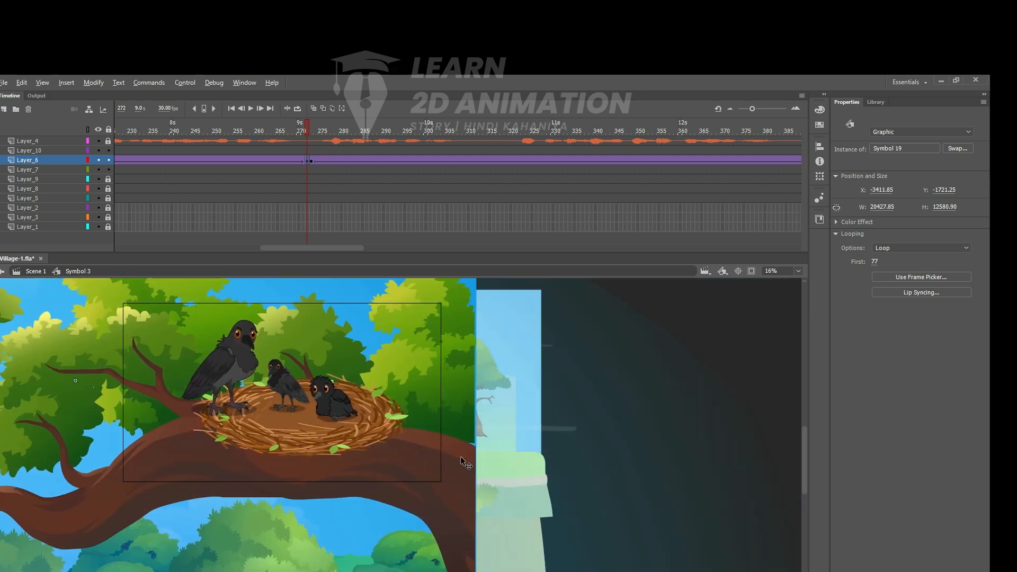
key(ctrl+alt+s)
key(Return)
key(ctrl+alt+s)
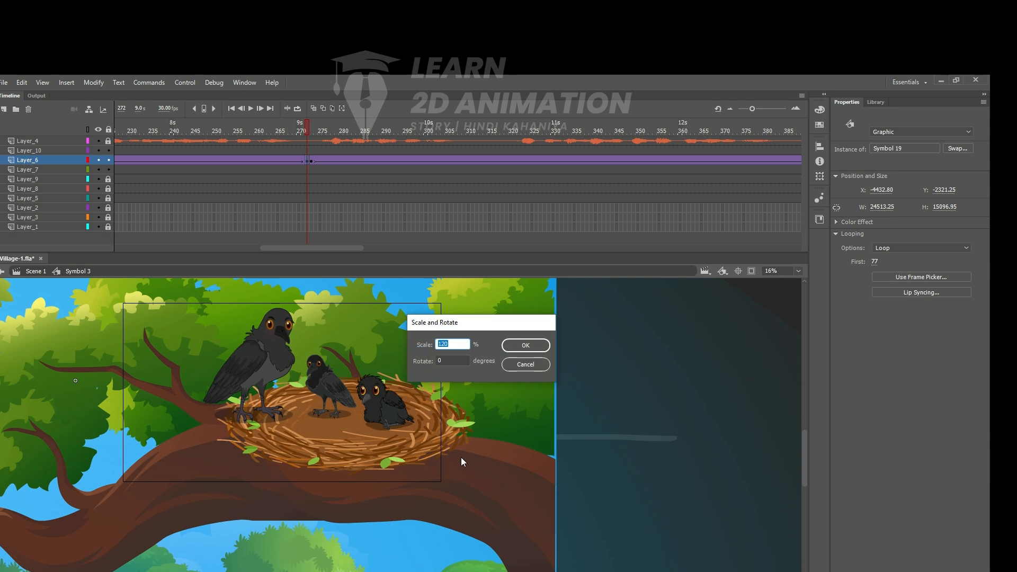
key(Return)
drag(390, 437, 395, 421)
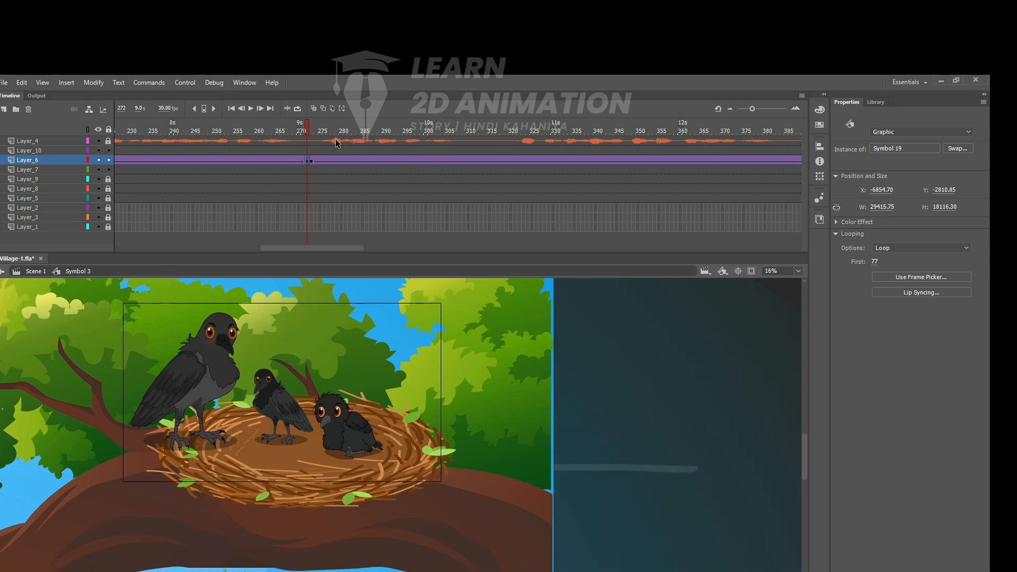
- Play the timeline from an earlier frame past frame 272 to check the zoom toward the crows' nest
drag(300, 131, 119, 137)
key(Return)
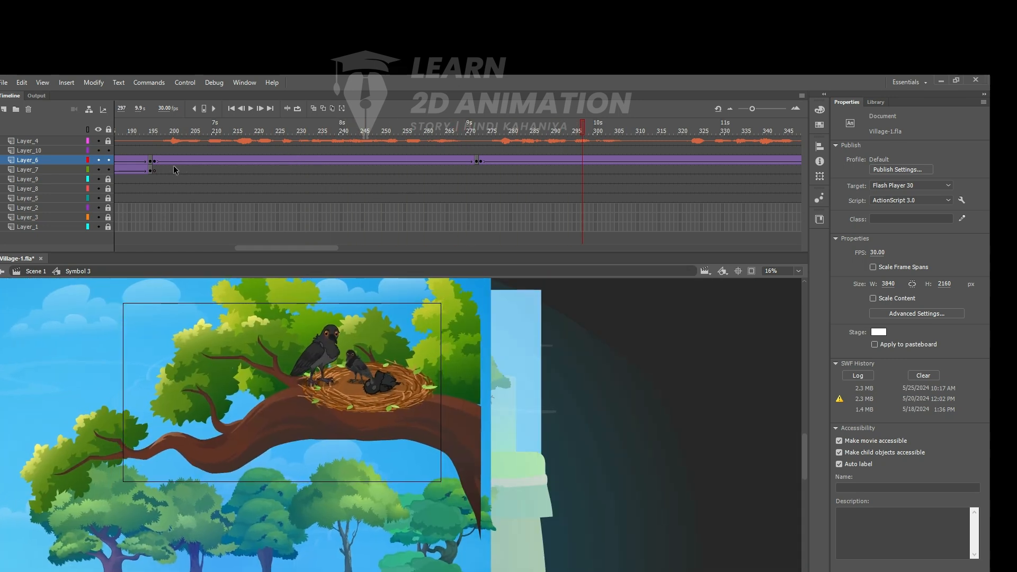
- Try to enlarge the bird scene at frame 196 on Layer_6 by 180% three times, moving the crows' nest into the stage outline
click(154, 160)
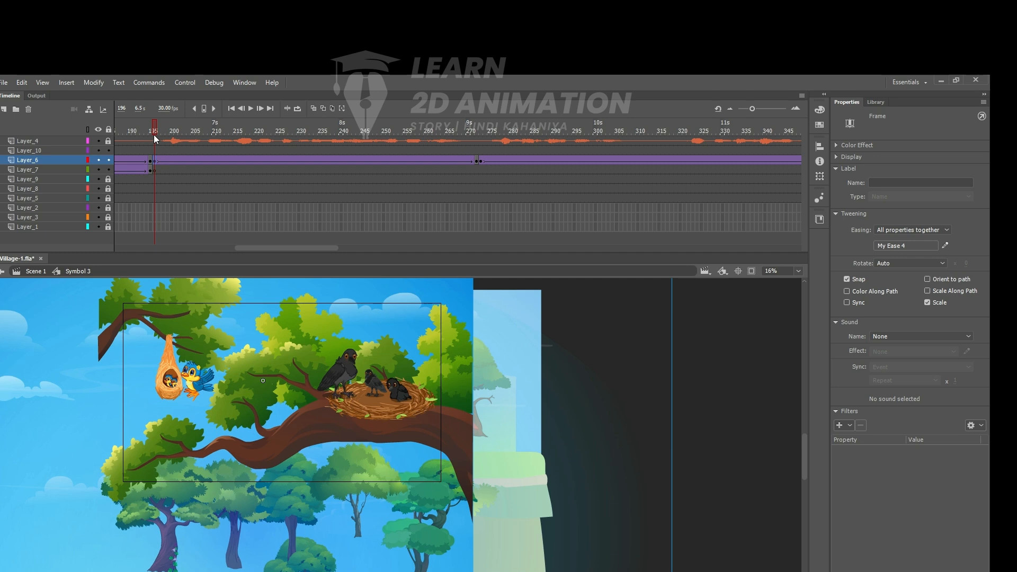
key(ctrl+alt+s)
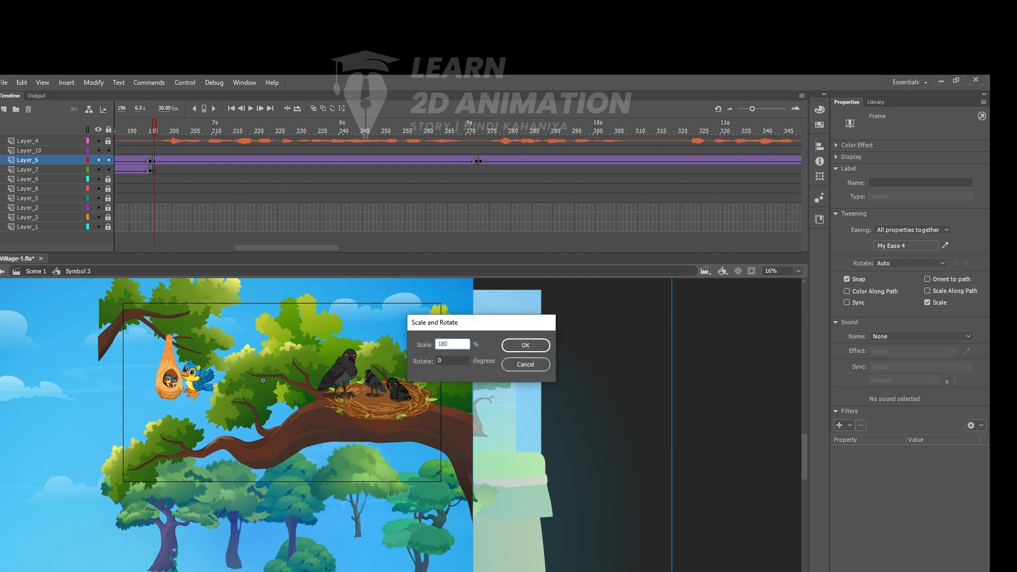
text(180)
key(Return)
drag(587, 421, 400, 430)
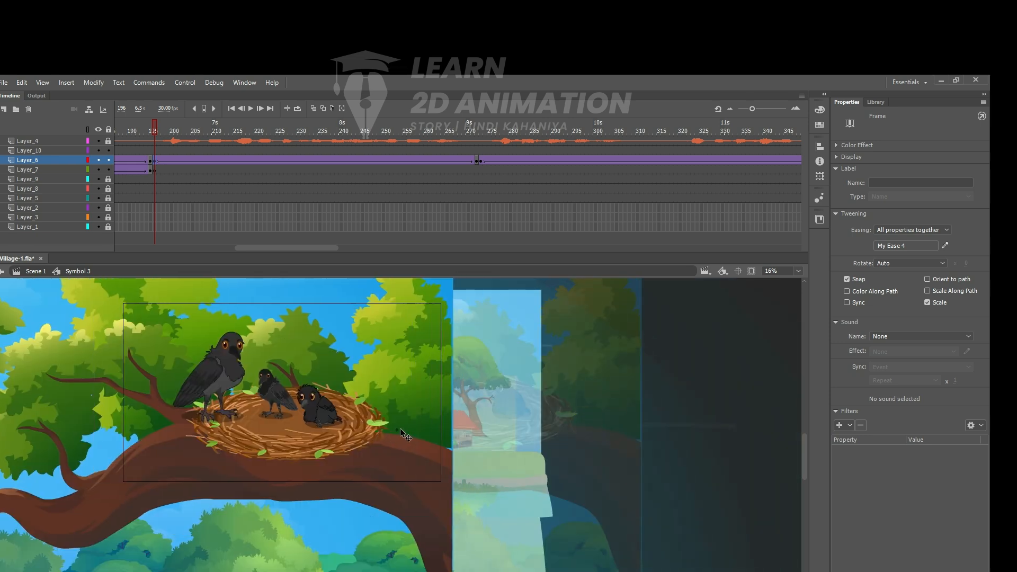
key(ctrl+alt+s)
key(Return)
key(ctrl+alt+s)
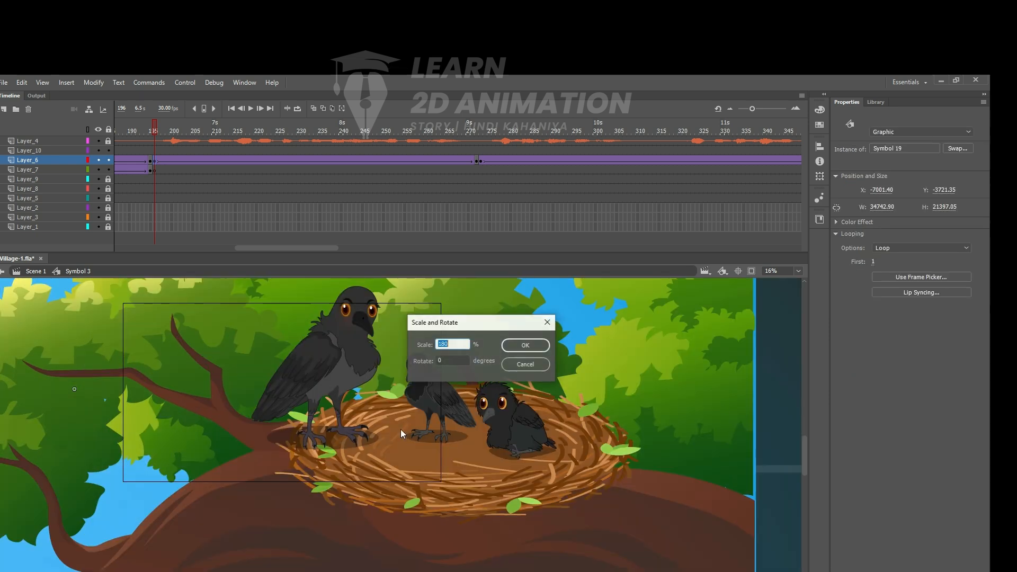
key(Return)
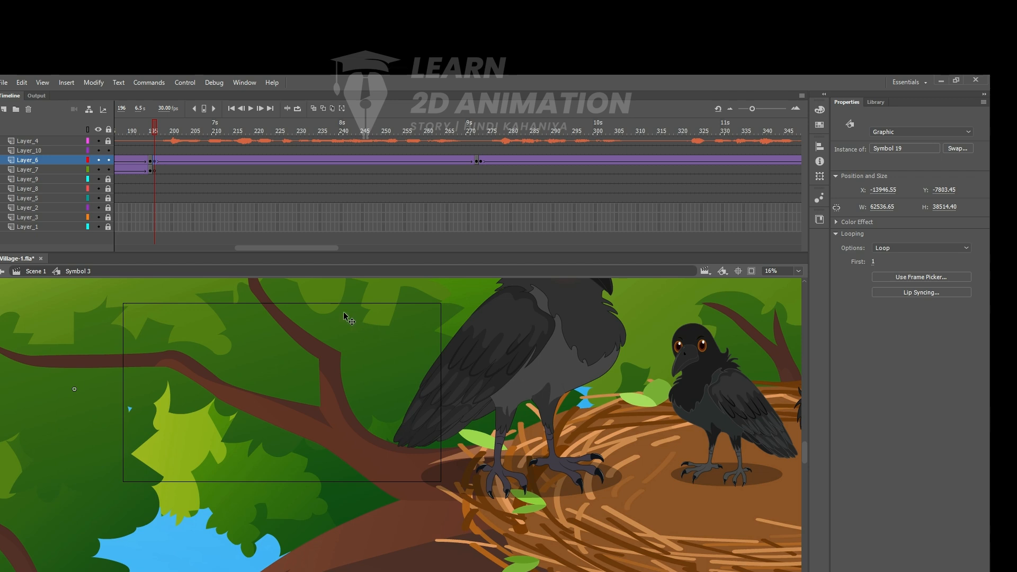
- Undo the enlargements and repositioning of the bird scene at frame 196
key(ctrl+z)
key(ctrl+z)
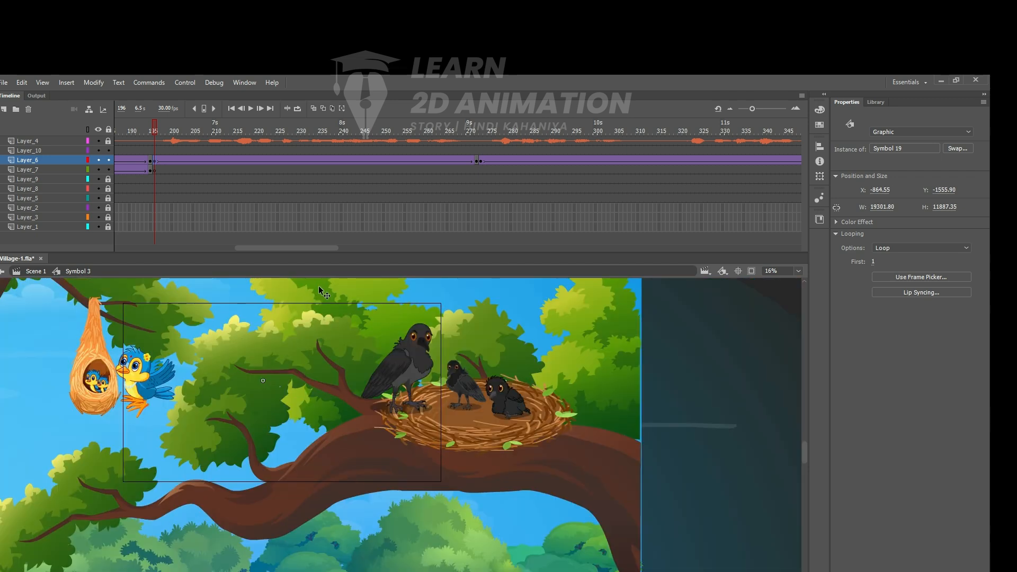
key(ctrl+z)
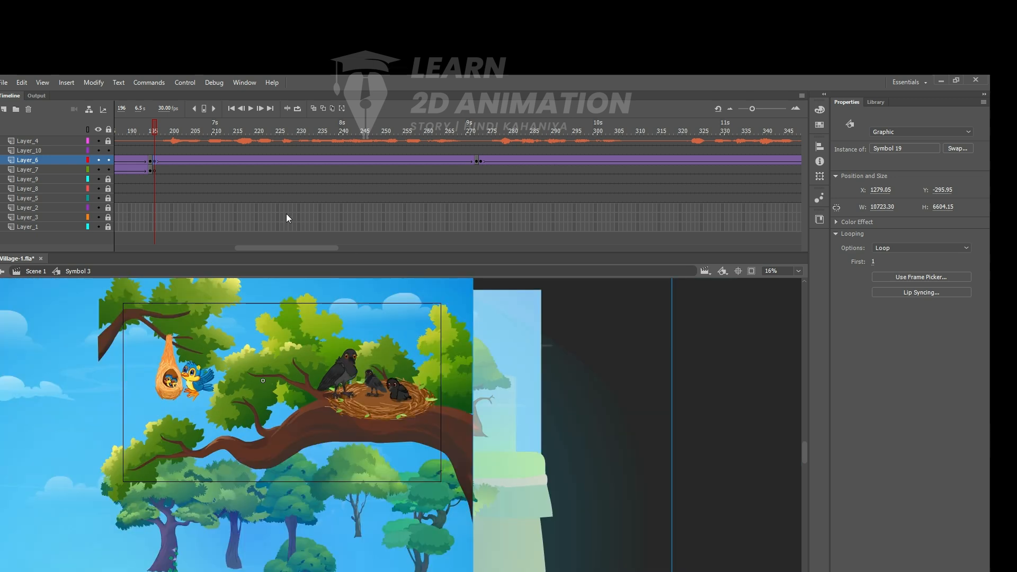
- At the frame 273 keyframe on Layer_6, enlarge the nest scene by 180% twice and shift the nest into the stage outline
drag(156, 128, 484, 138)
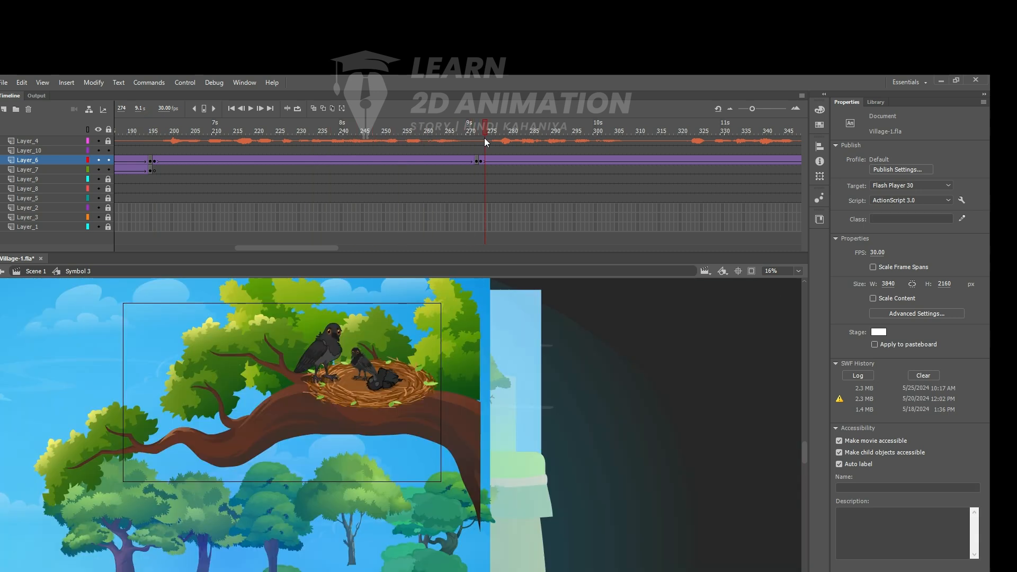
click(483, 165)
key(ctrl+alt+s)
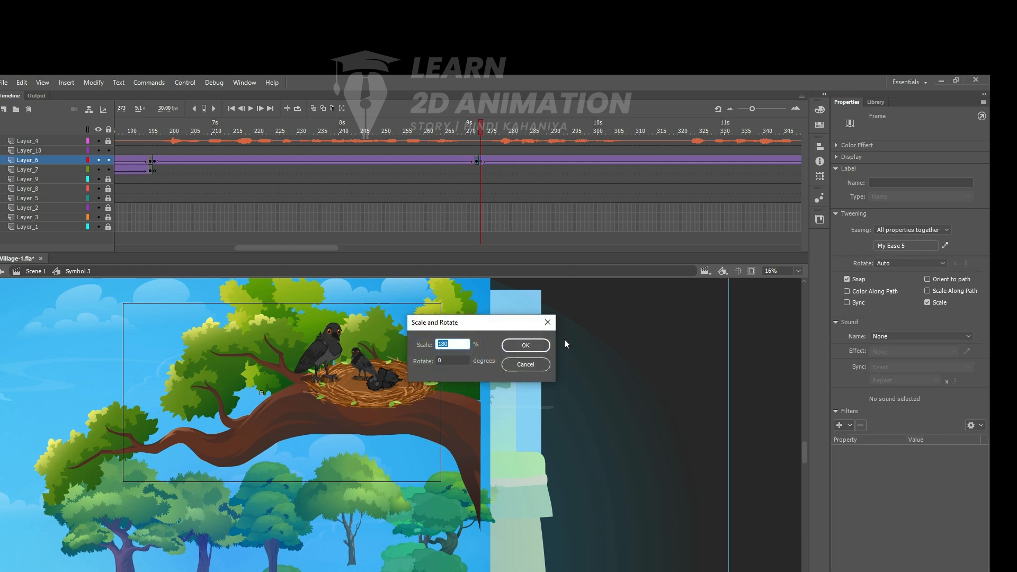
key(Return)
key(ctrl+alt+s)
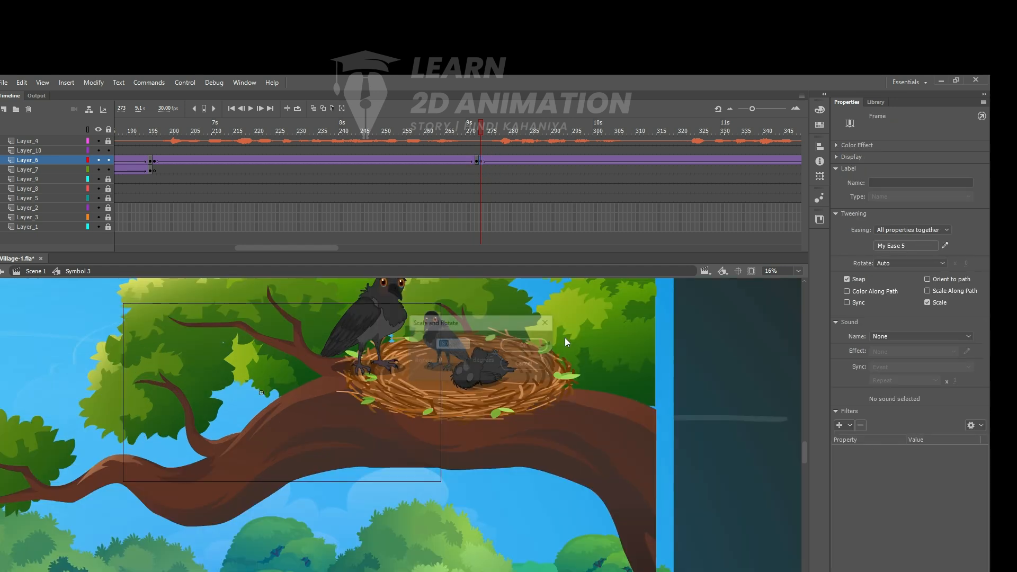
key(Return)
drag(588, 413, 250, 431)
- Enlarge the frame 273 scene by another 180% and position the lying chick within the stage outline
key(ctrl+alt+s)
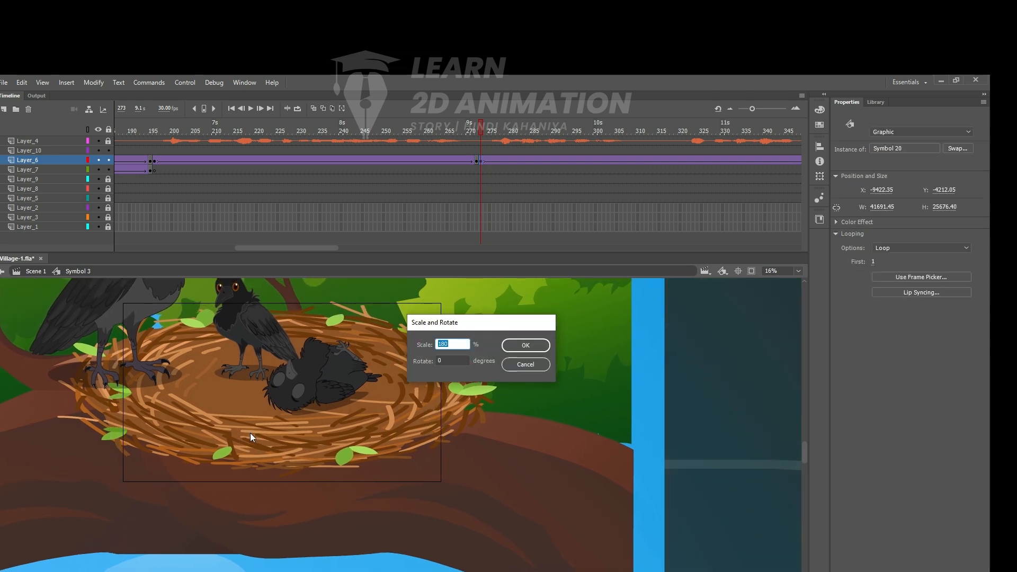
key(Return)
drag(715, 420, 390, 470)
drag(503, 385, 550, 426)
key(ctrl+alt+s)
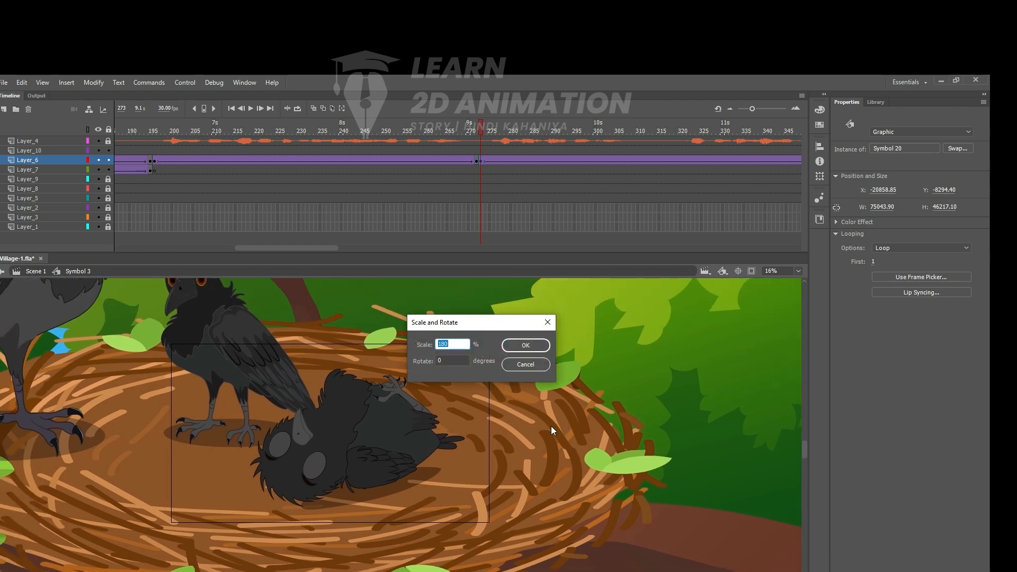
click(525, 364)
drag(568, 421, 560, 425)
ctrl+alt+click(596, 304)
drag(618, 345, 573, 346)
- At frame 391 on Layer_6, enlarge the nest scene by 120% three times and reposition the crows within the stage outline
drag(479, 133, 679, 160)
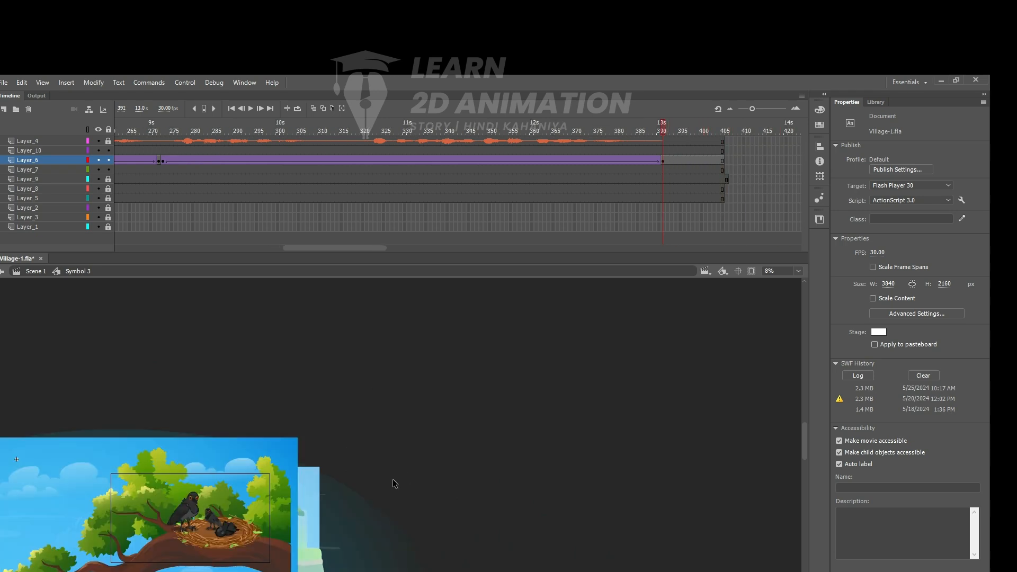
click(217, 518)
key(ctrl+alt+s)
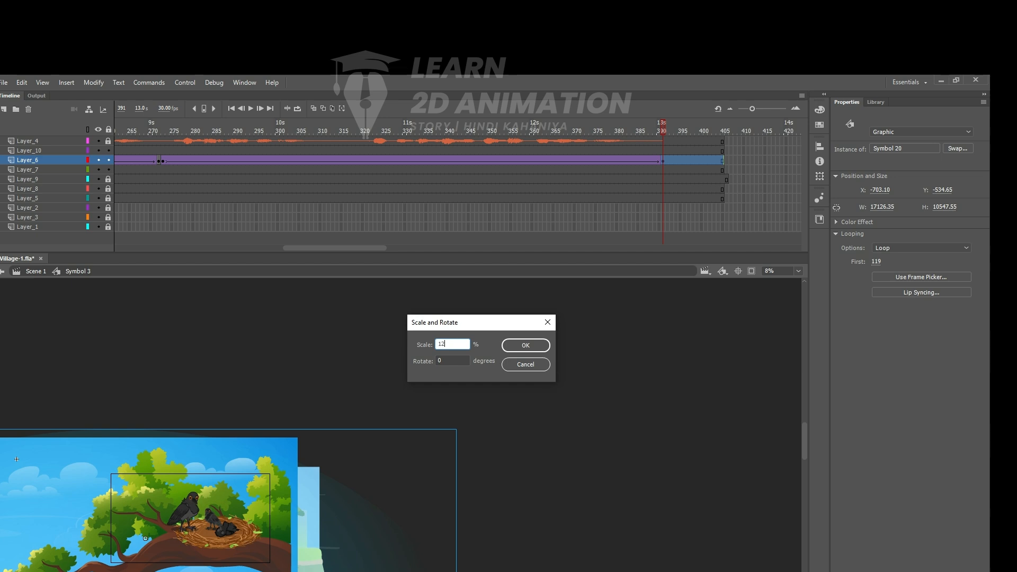
key(Return)
key(ctrl+=)
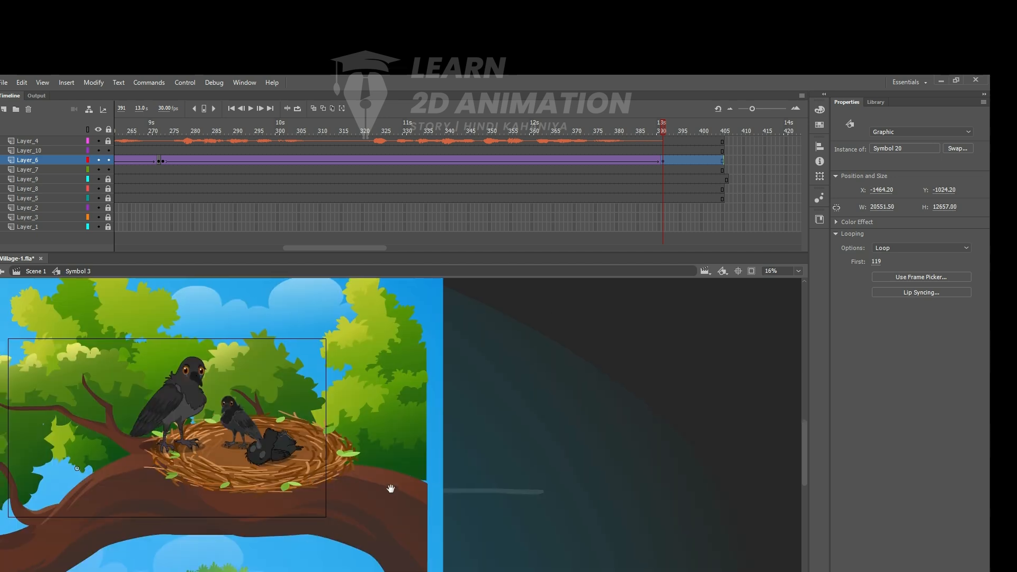
key(ctrl+=)
key(ctrl+alt+s)
key(Return)
key(ctrl+alt+s)
key(Return)
drag(532, 510, 465, 540)
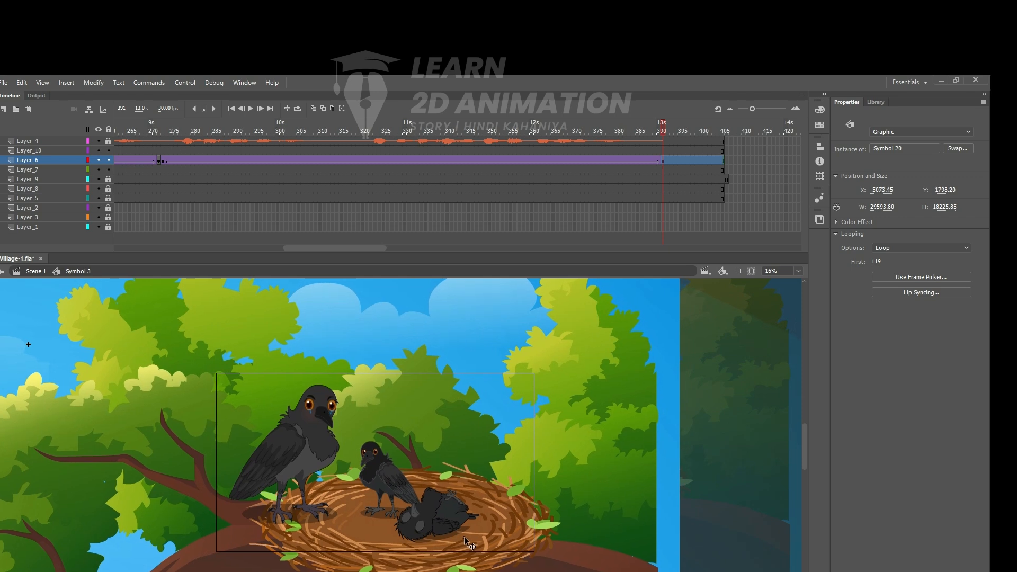
- Play the whole animation from frame 1 to the end to check the scenes and zooms against the voice audio
click(173, 141)
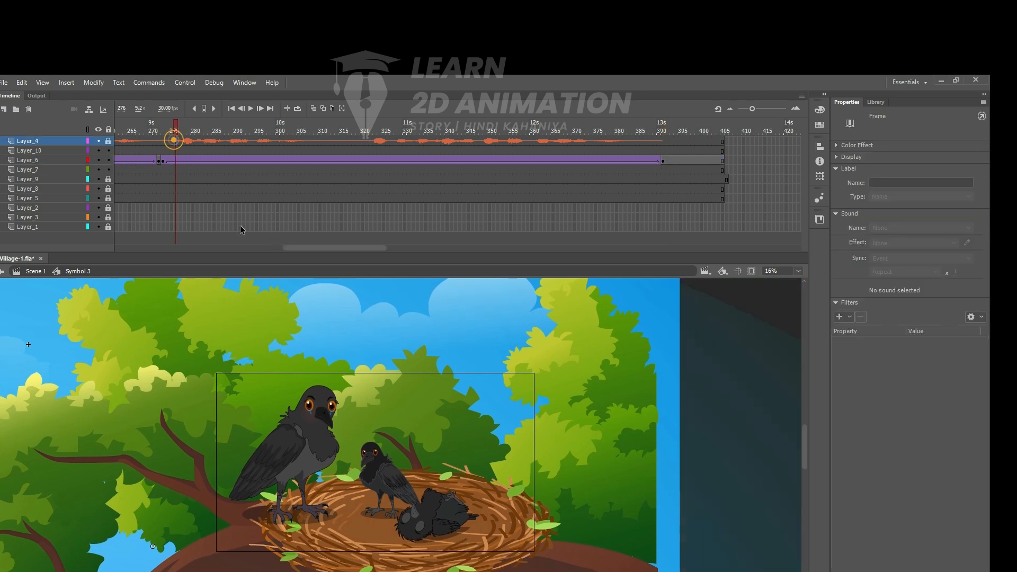
drag(313, 249, 129, 250)
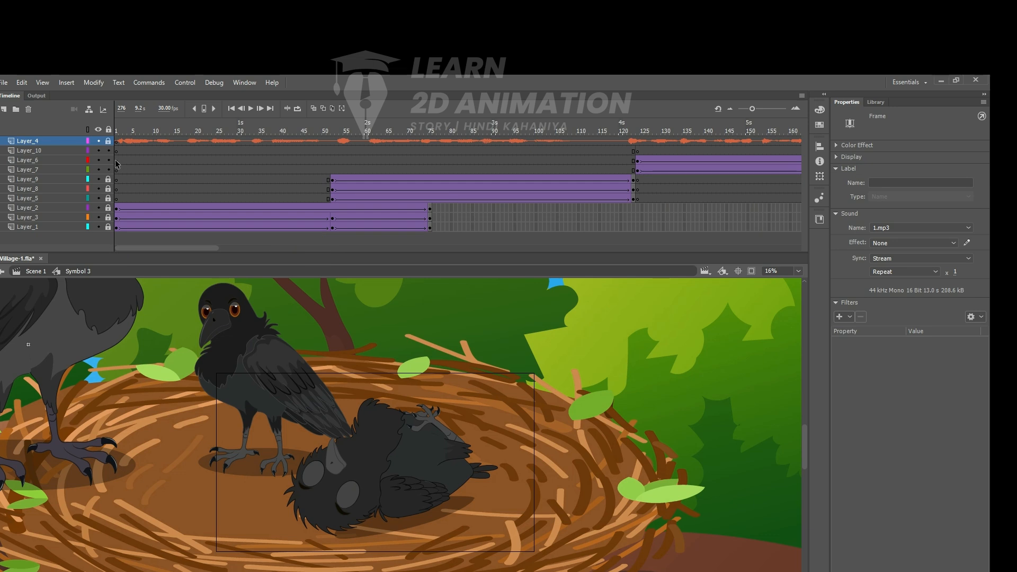
click(121, 135)
click(116, 134)
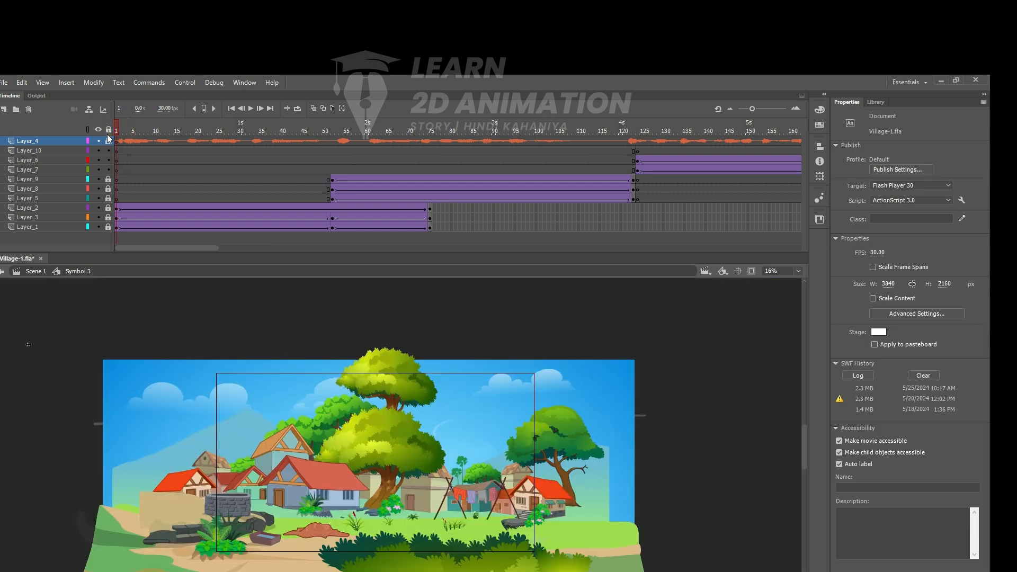
key(Return)
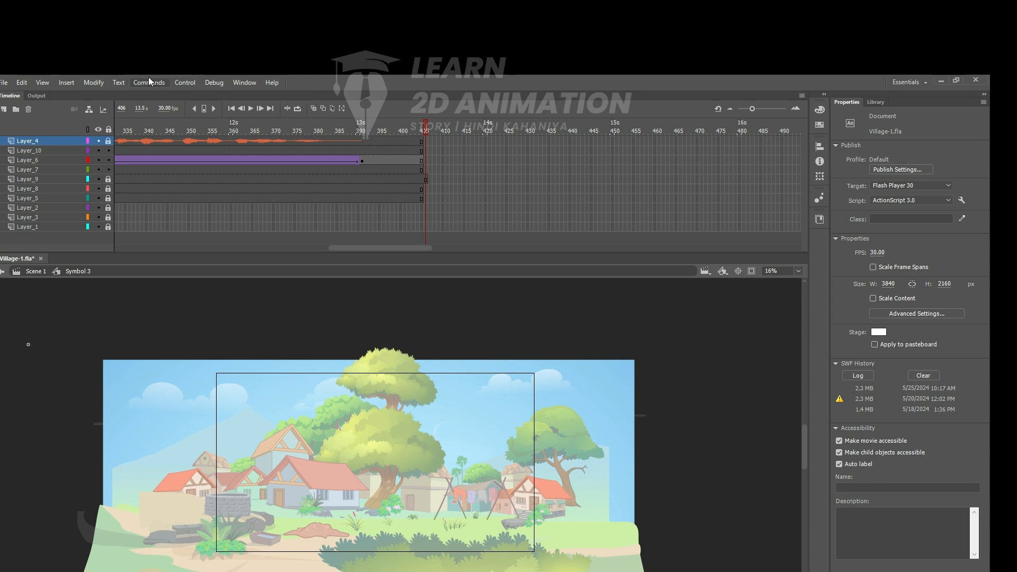
- Add a keyframe at frame 360 on Layer_6 and scale the nest scene down to 80% twice
drag(430, 126, 231, 163)
click(230, 161)
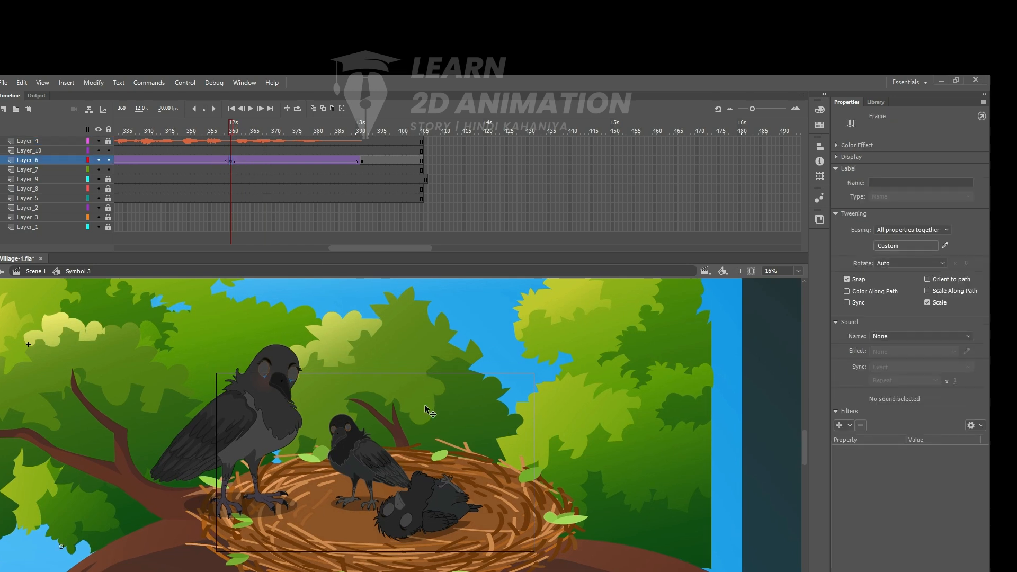
key(ctrl+alt+s)
key(Return)
key(ctrl+alt+s)
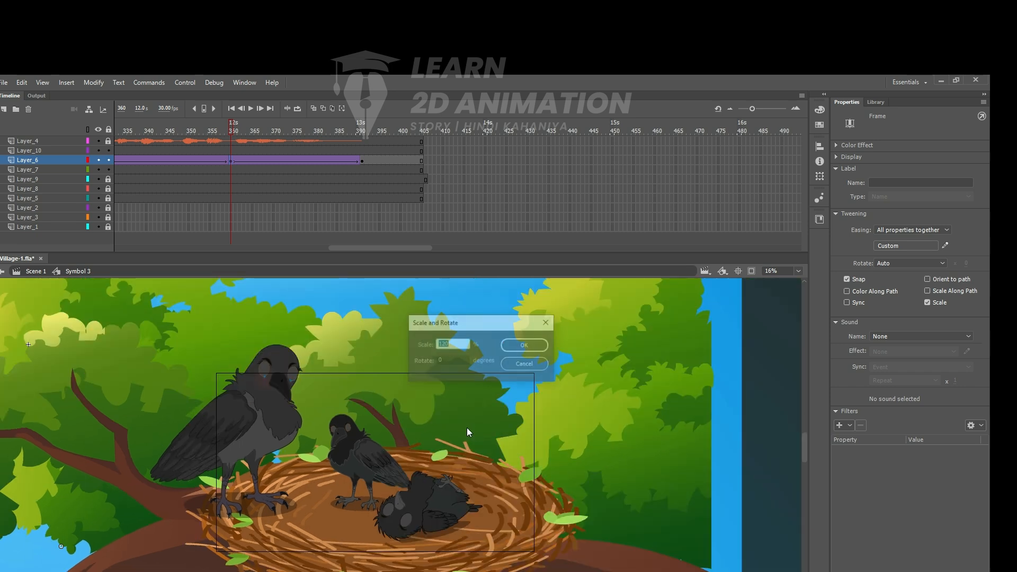
key(Return)
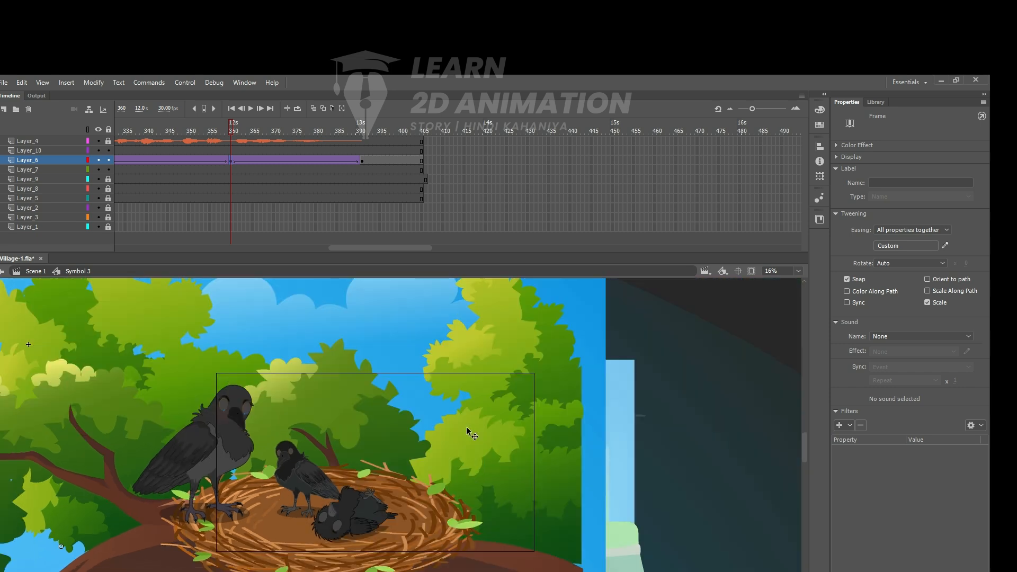
key(ctrl+alt+s)
text(80)
key(Return)
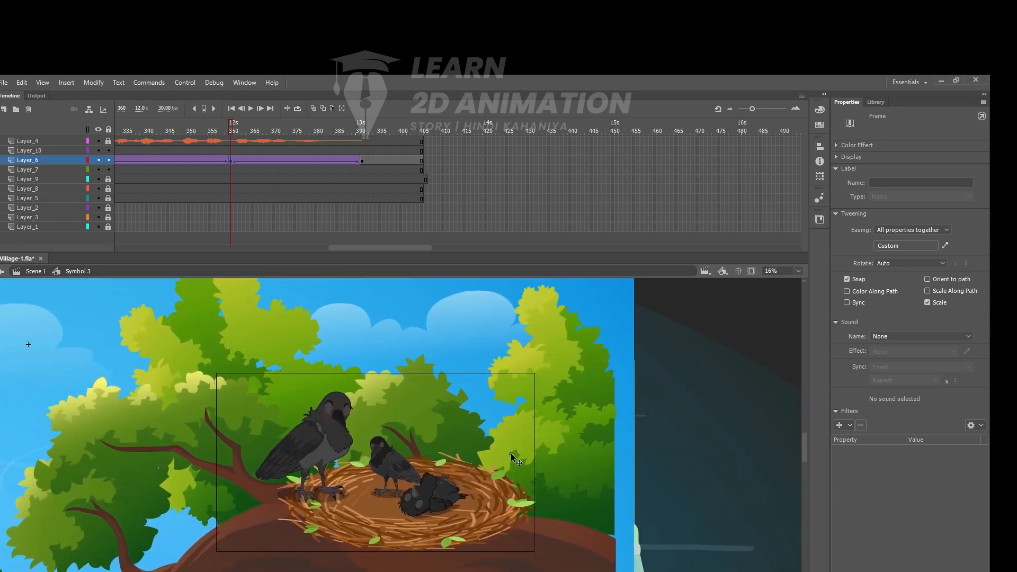
- Move the crows' nest into the stage outline at frame 360 and enlarge the scene by 120%
click(511, 453)
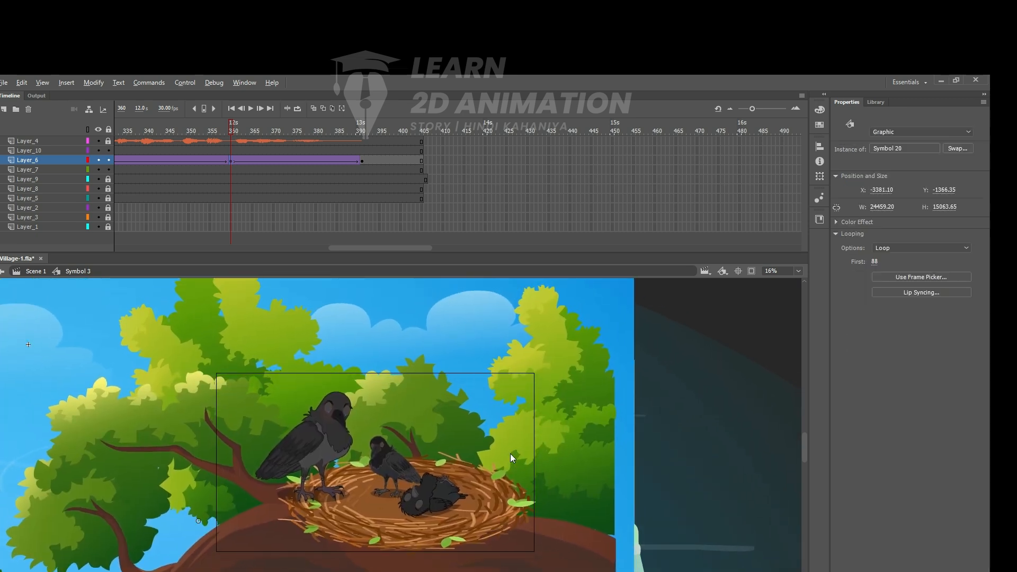
key(ctrl+alt+s)
text(120)
key(Return)
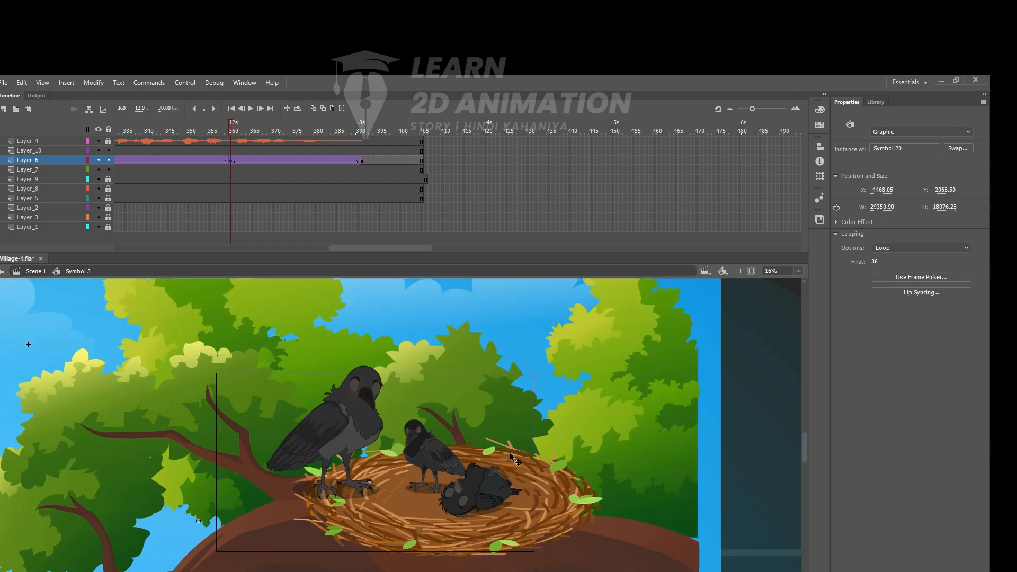
- Reposition the crows' nest scene at frame 360 and copy that Layer_6 keyframe over the one at frame 391
drag(483, 455, 450, 471)
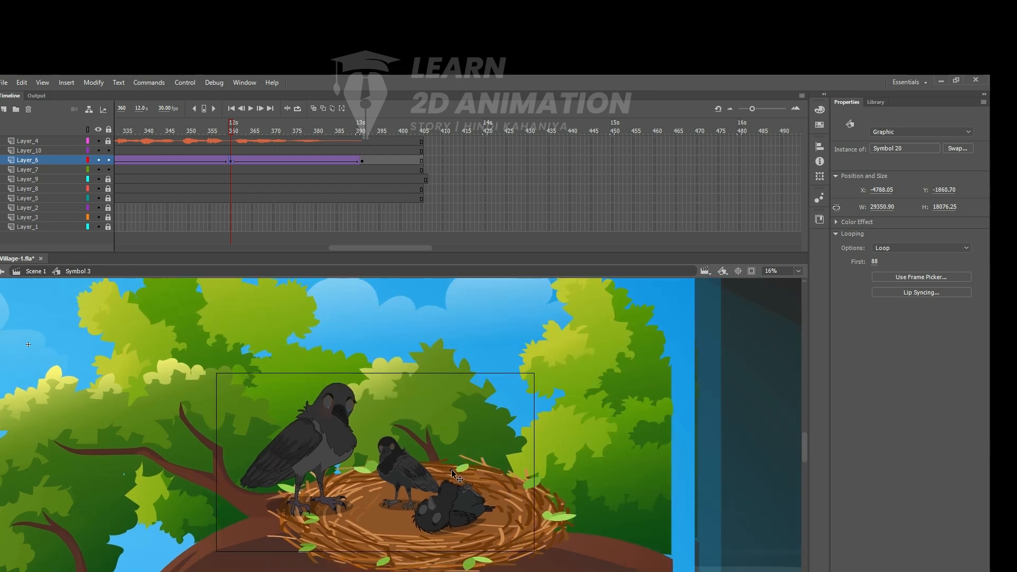
click(231, 160)
drag(279, 160, 355, 160)
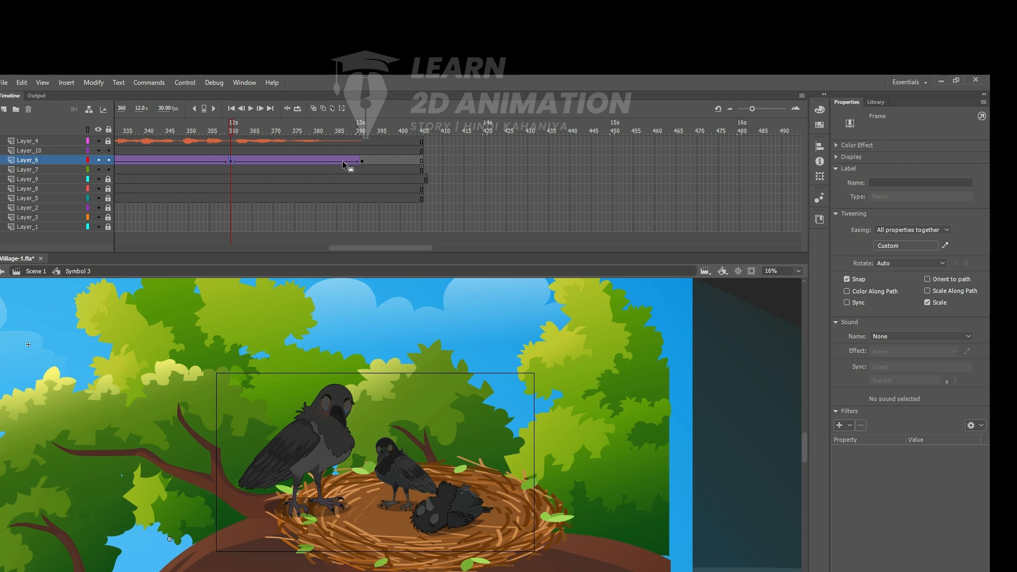
key(comma)
key(comma)
key(comma)
key(comma)
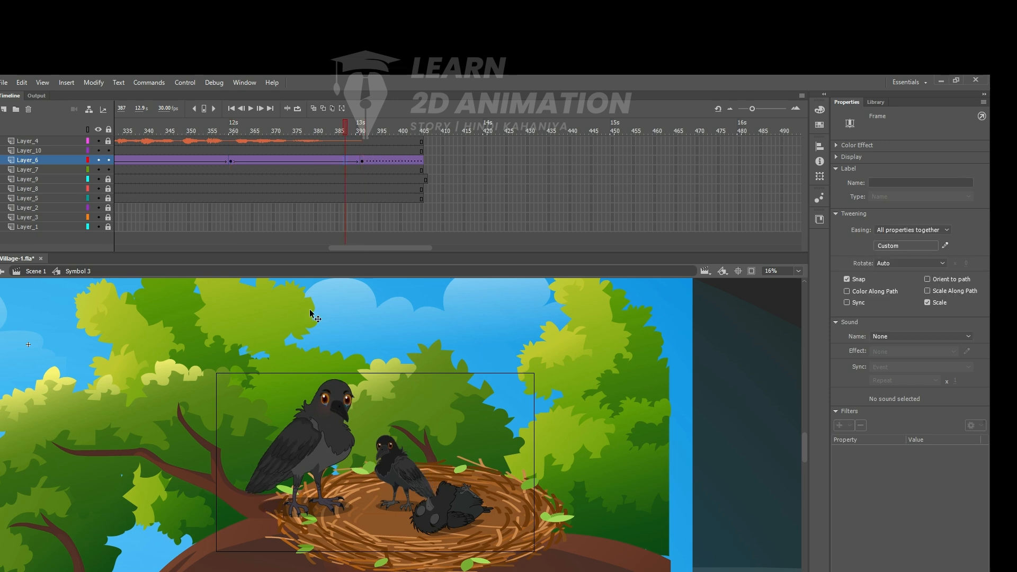
- Remove the classic tween between frames 360 and 391 on Layer_6 and play back the end of the animation
right_click(319, 162)
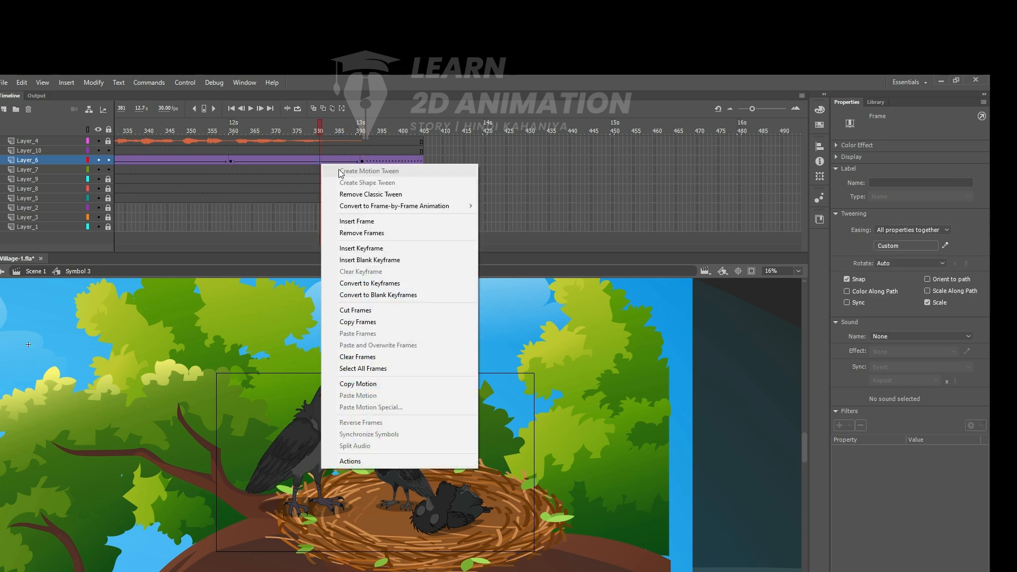
click(352, 194)
drag(319, 127, 172, 149)
key(Return)
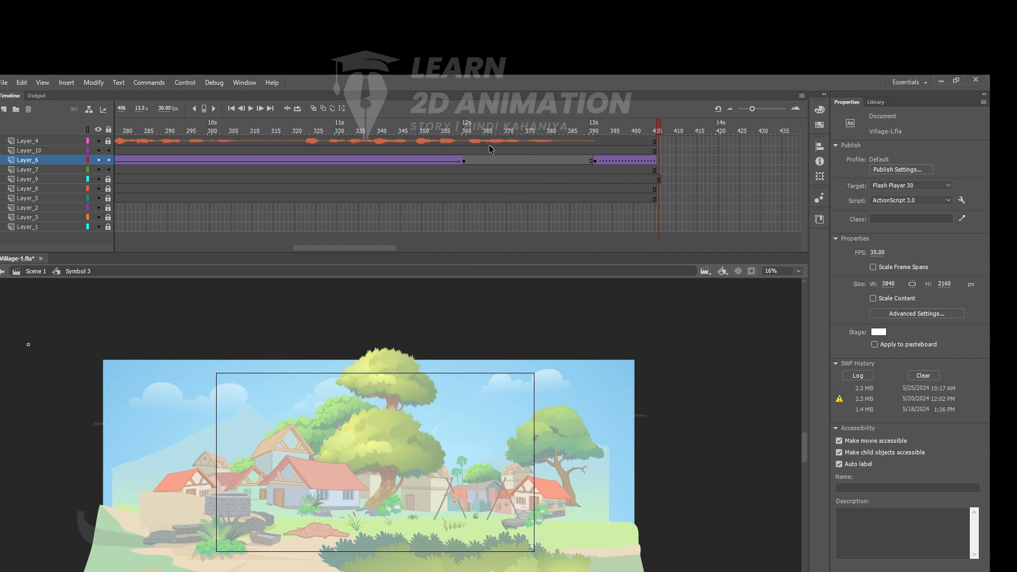
- Examine the custom ease curves of the village tweens on Layer_1 to Layer_3 and the forest tweens on Layer_5, Layer_8 and Layer_9
drag(453, 139, 3, 181)
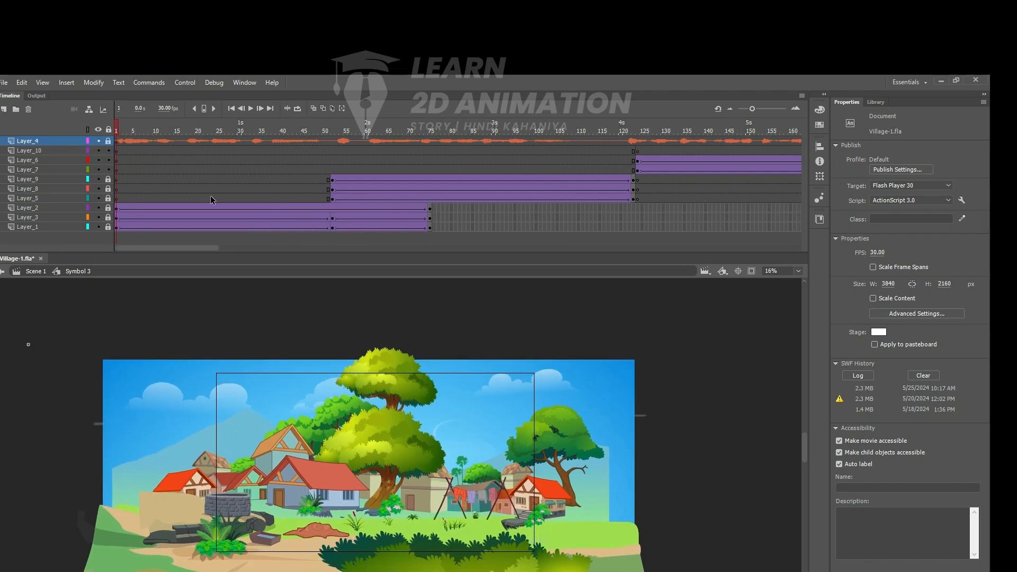
drag(205, 208, 231, 227)
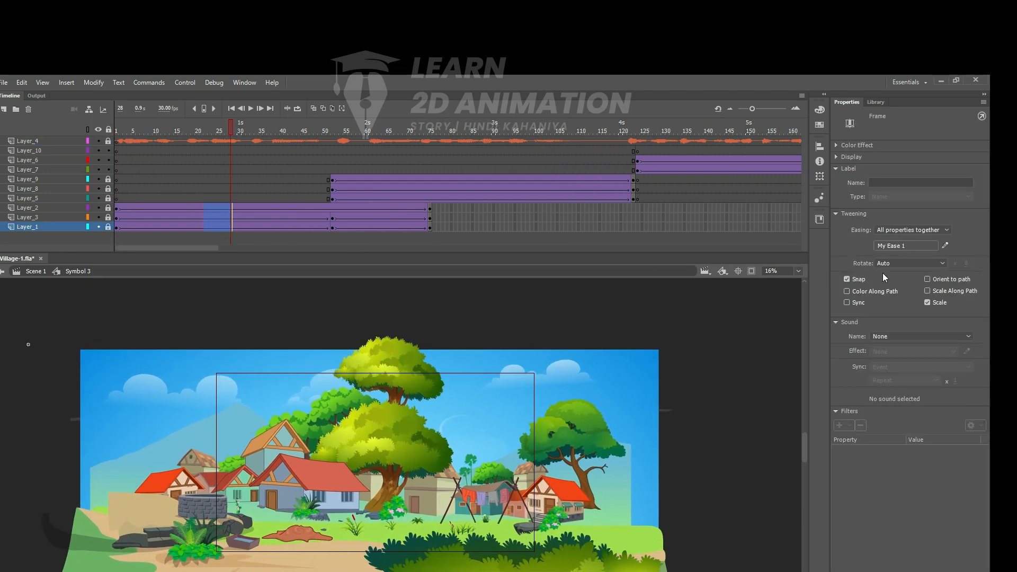
click(944, 245)
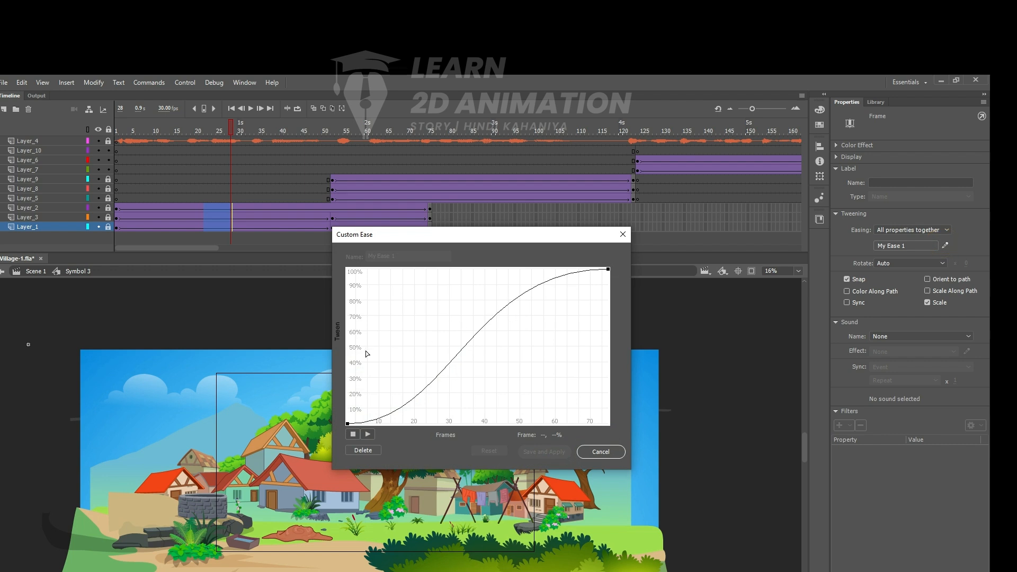
click(272, 170)
click(622, 234)
drag(484, 175, 463, 178)
click(945, 246)
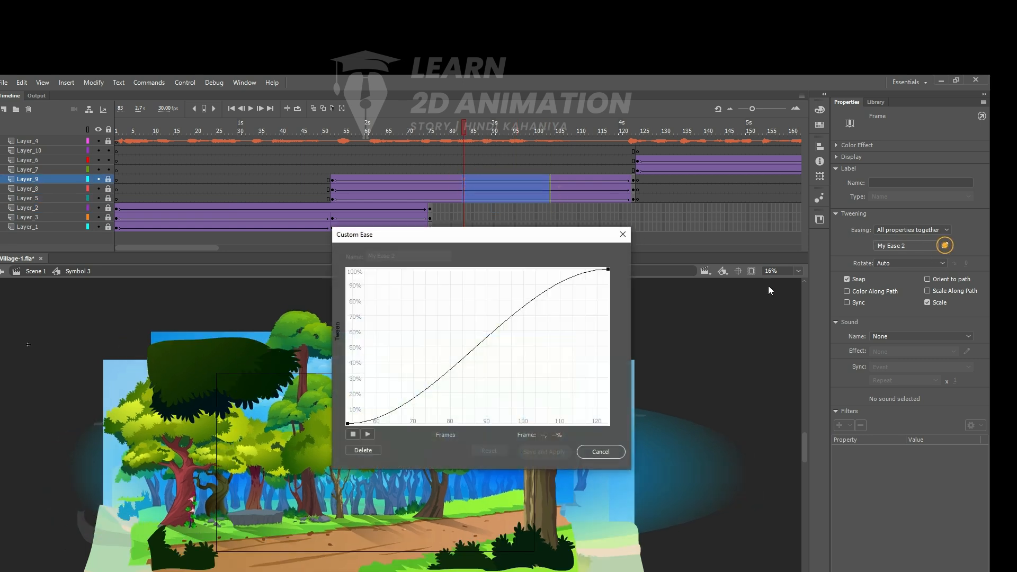
click(681, 161)
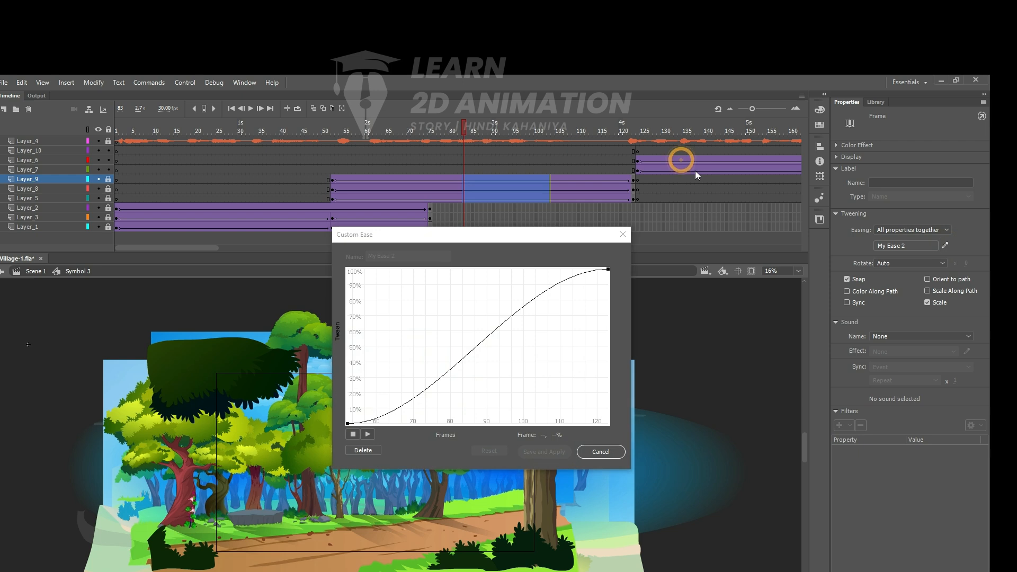
click(623, 234)
- Examine the custom ease curves of the bird scene tweens on Layer_6 and Layer_7 and the Layer_6 nest tween around frame 222
drag(694, 159, 730, 170)
click(942, 246)
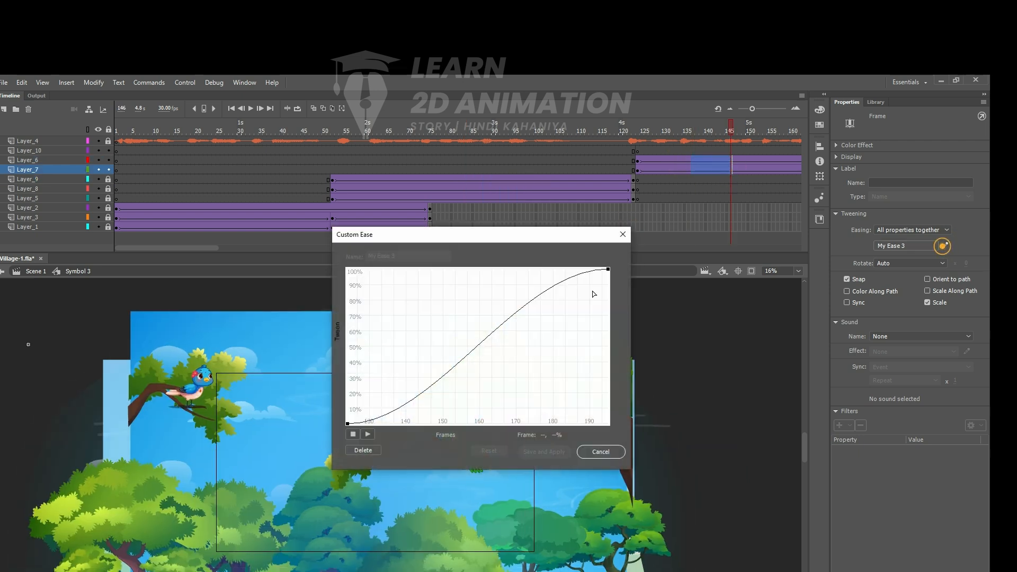
click(622, 234)
drag(142, 247, 281, 248)
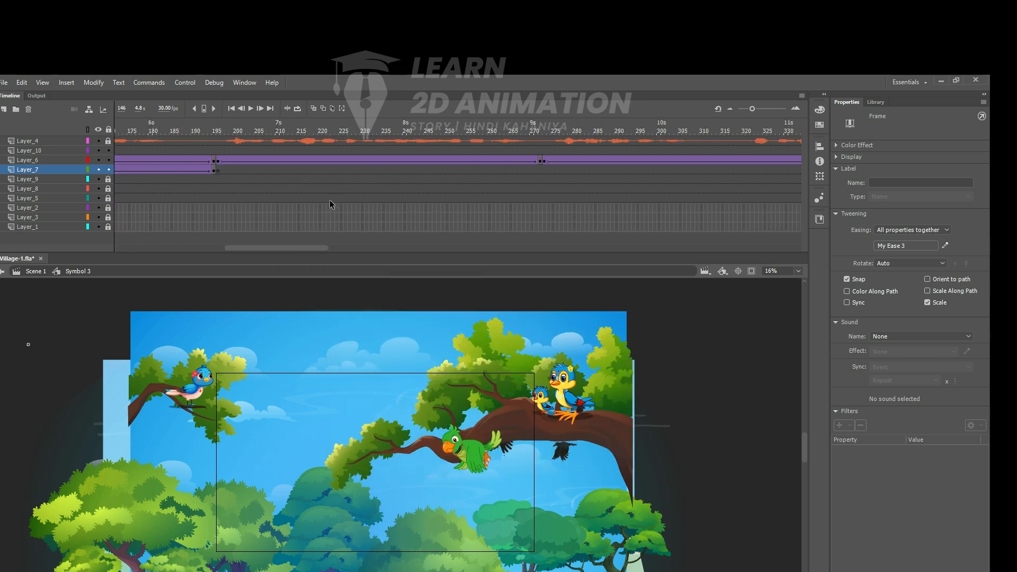
click(328, 159)
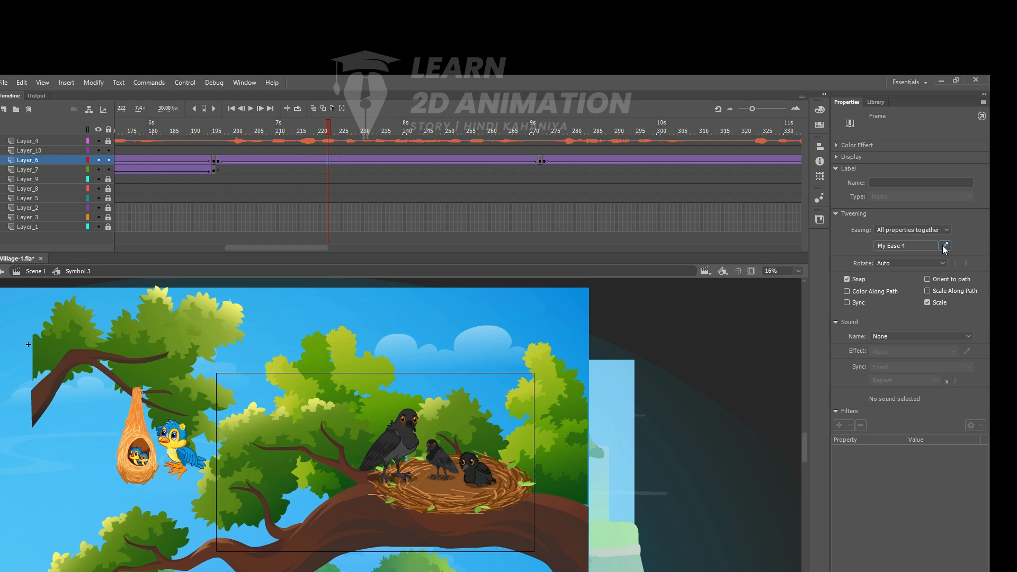
click(945, 246)
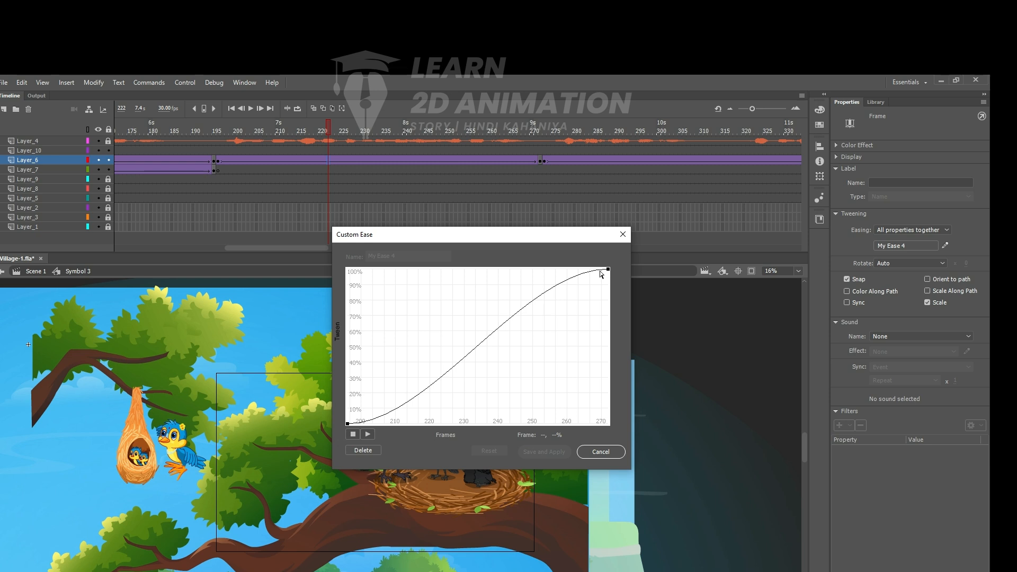
click(622, 235)
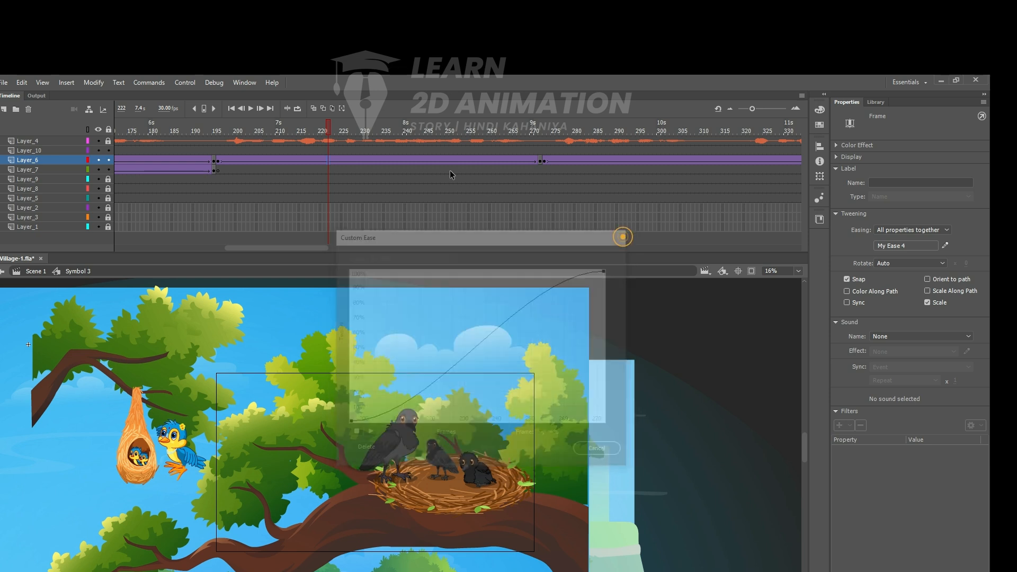
- Reshape the custom ease of the Layer_6 tween between frames 273 and 360 so it slows into the end, and apply it
click(582, 159)
shift+click(701, 159)
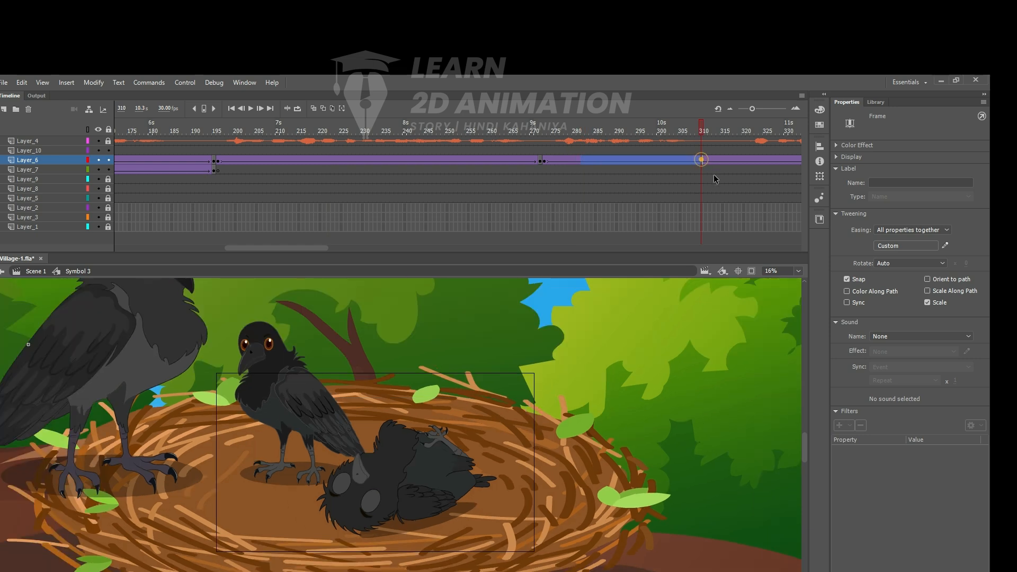
click(945, 246)
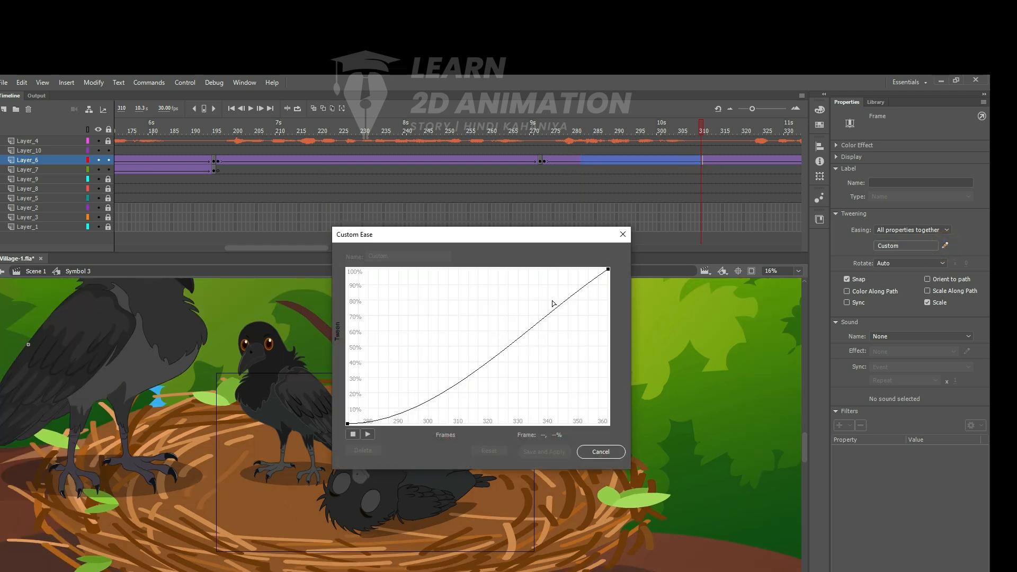
drag(525, 324, 451, 266)
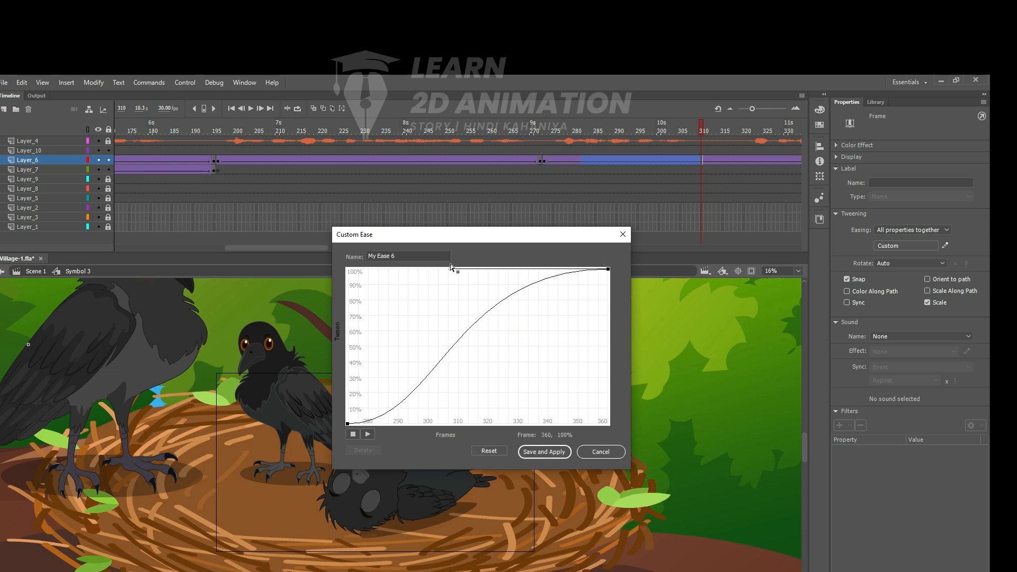
click(348, 424)
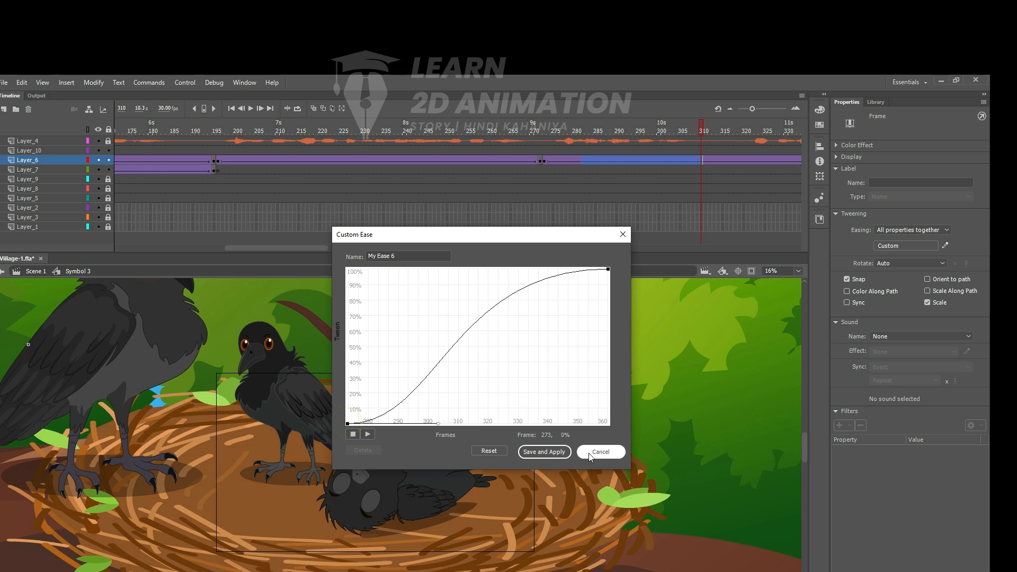
click(544, 452)
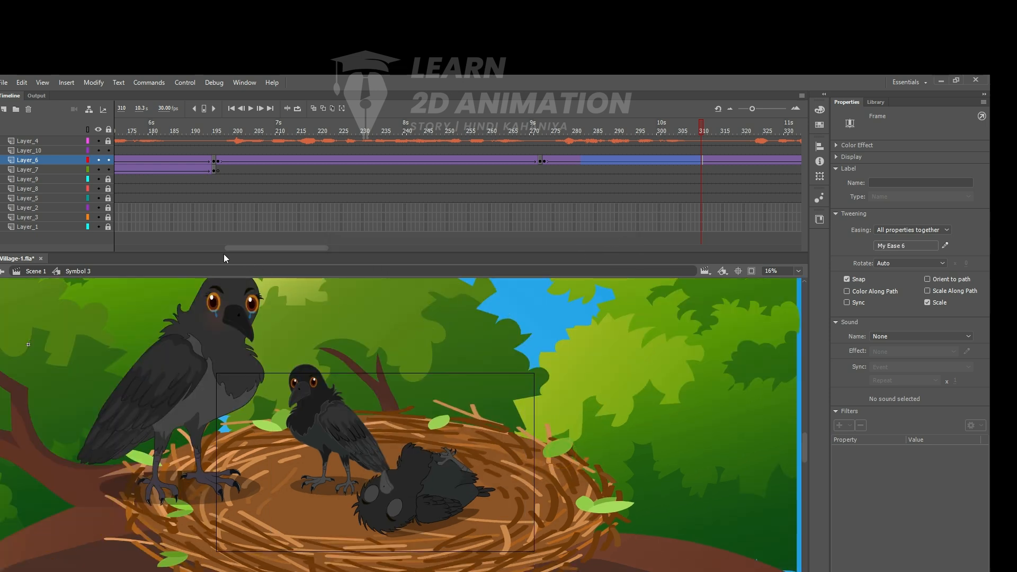
- Test the movie in a preview window and close the preview
drag(282, 250, 170, 245)
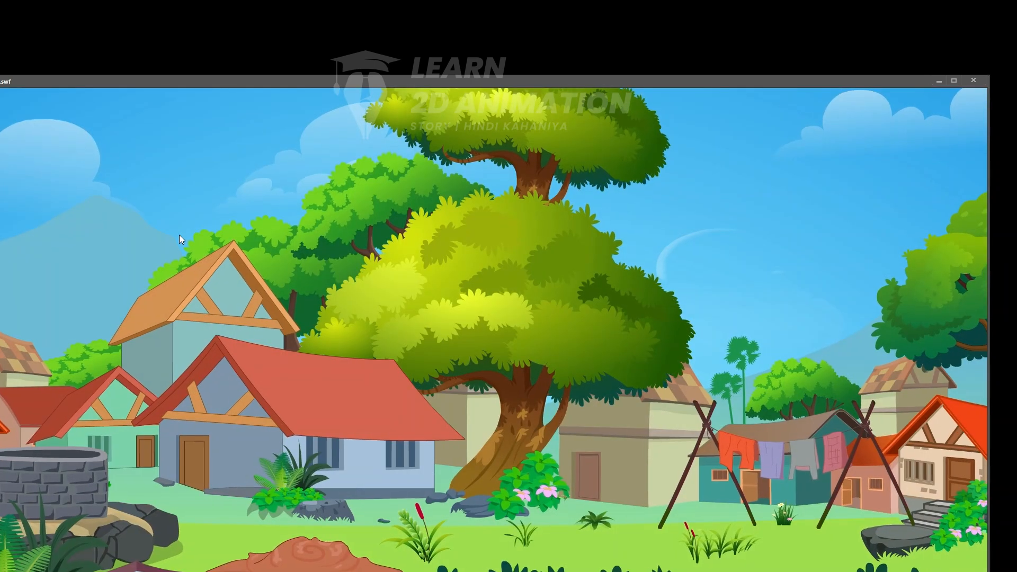
click(973, 81)
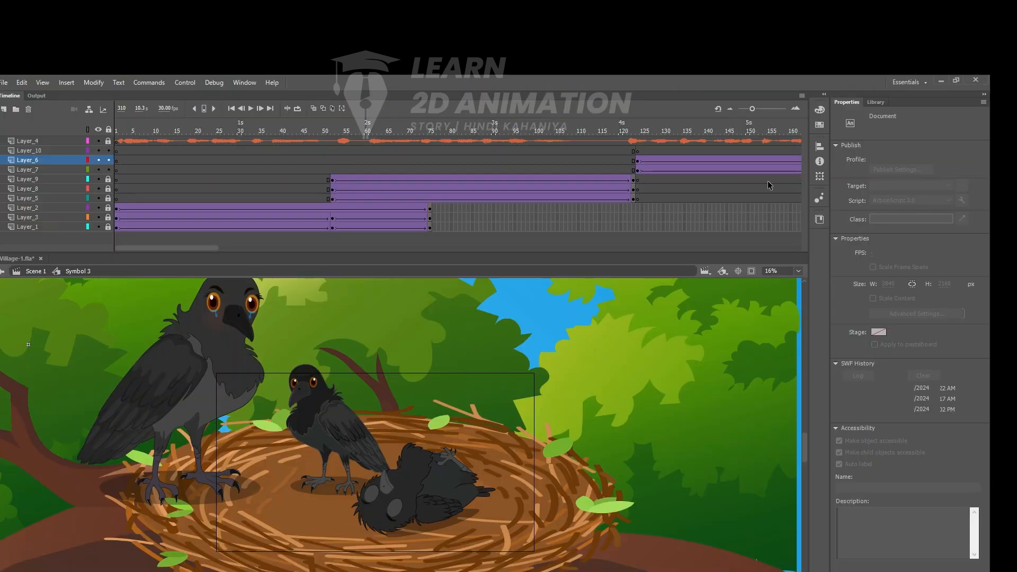
- Unlock Layer_9, Layer_8 and Layer_5 and select the forest background symbol at frame 52
key(z)
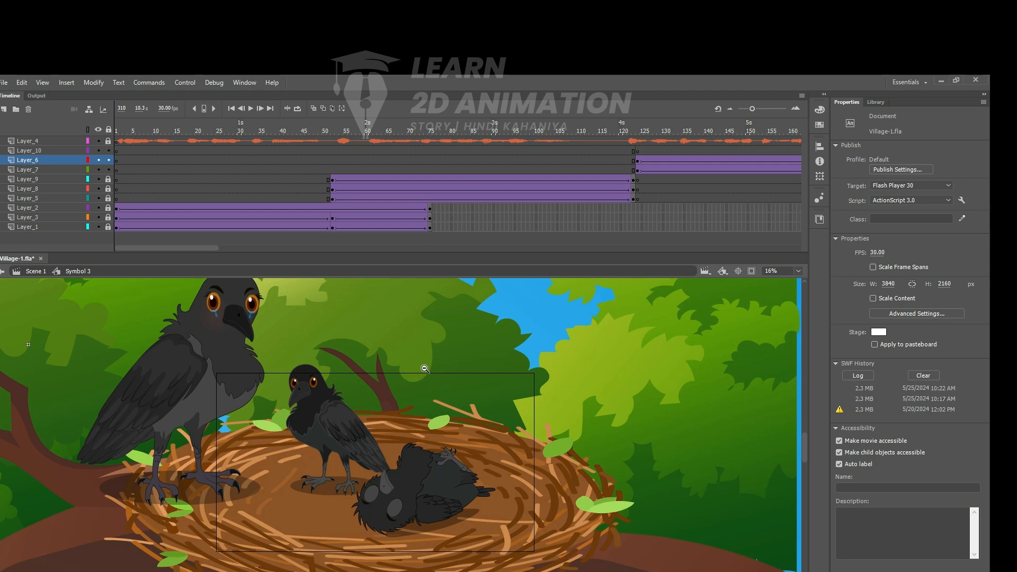
alt+click(423, 367)
drag(203, 462, 211, 425)
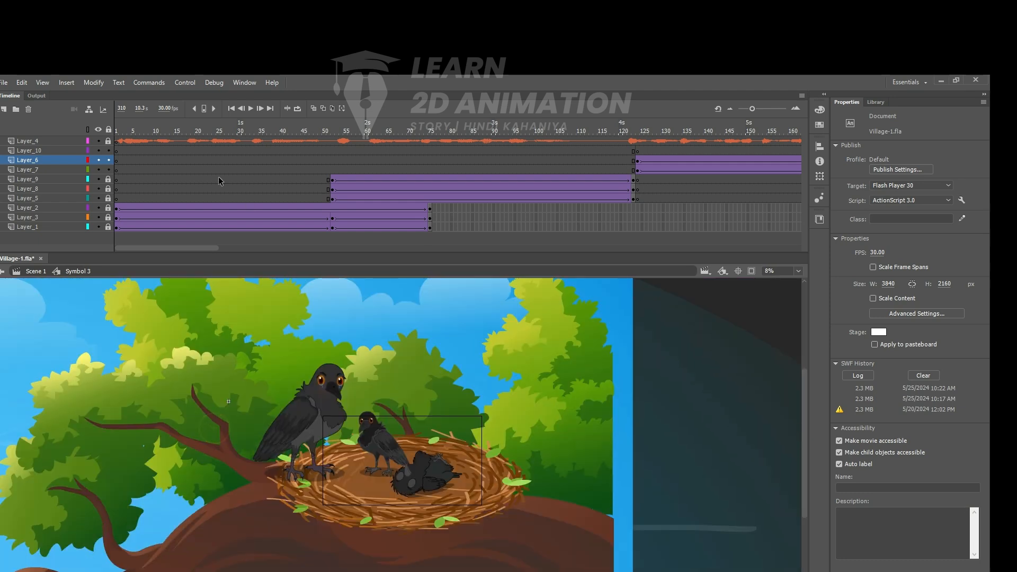
click(184, 132)
drag(182, 133, 375, 150)
ctrl+click(425, 460)
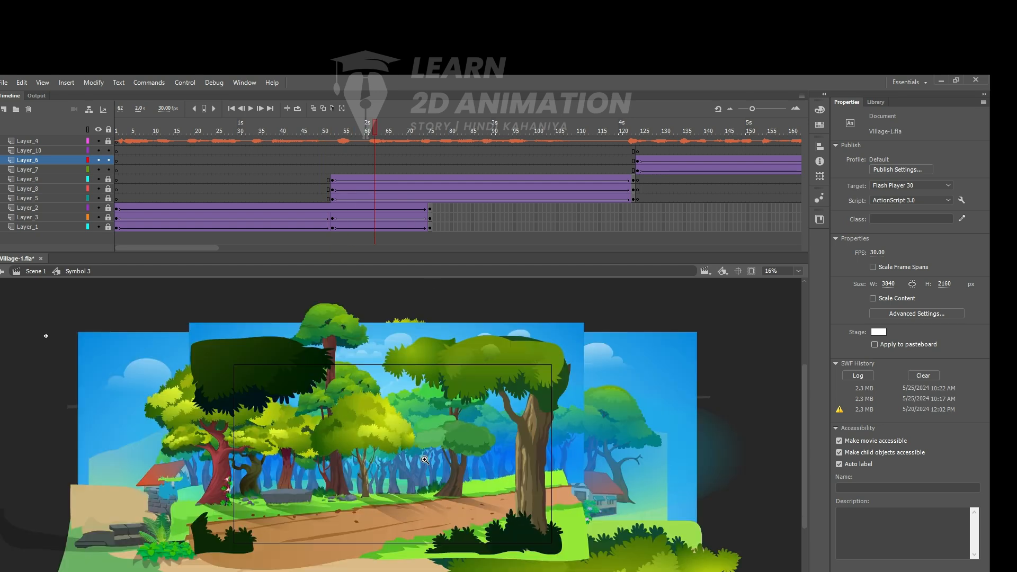
ctrl+click(370, 466)
ctrl+alt+click(370, 462)
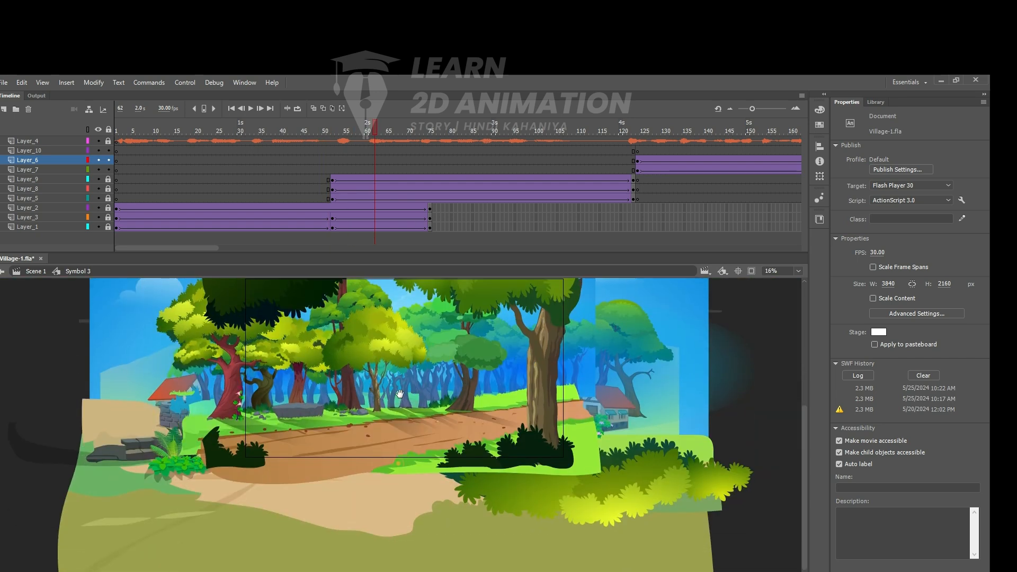
click(332, 180)
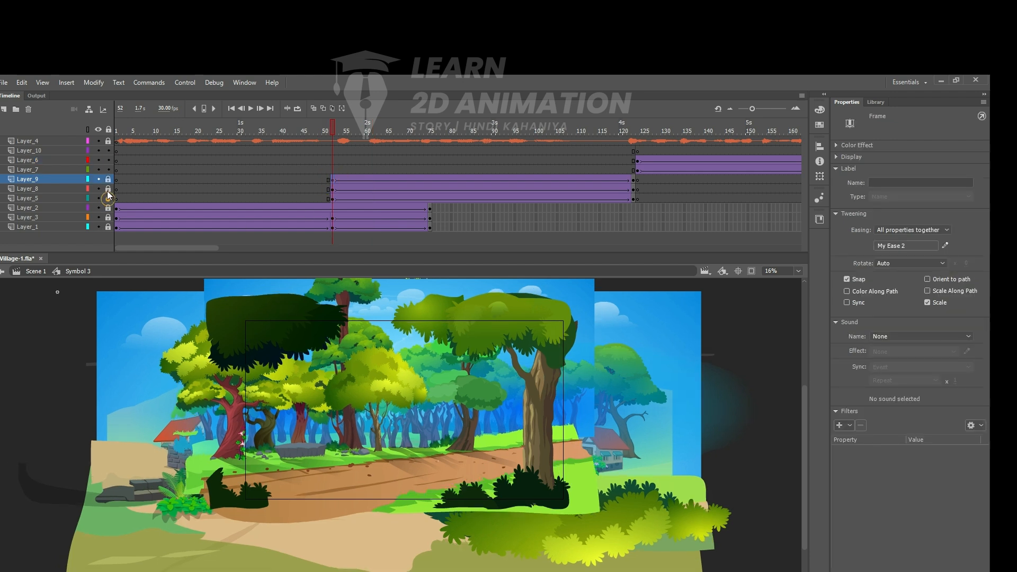
click(722, 371)
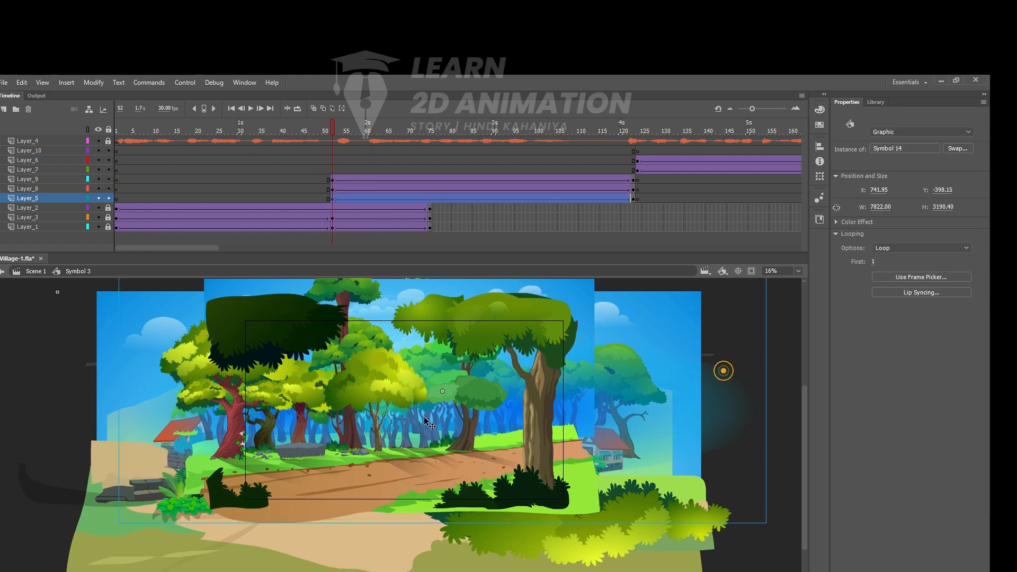
- Hide every layer except Layer_5 to isolate the forest background
click(99, 198)
click(99, 198)
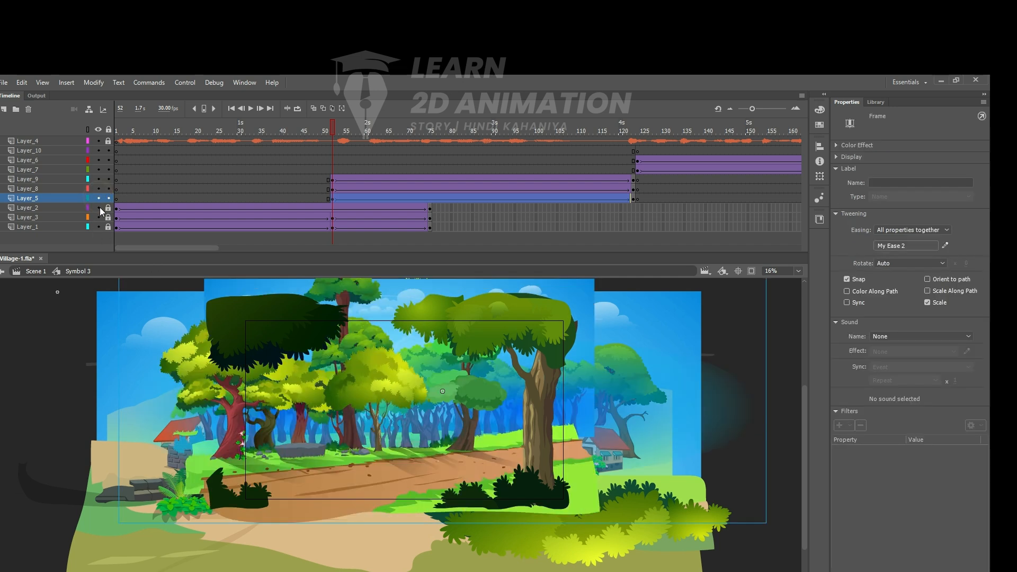
drag(98, 170, 97, 142)
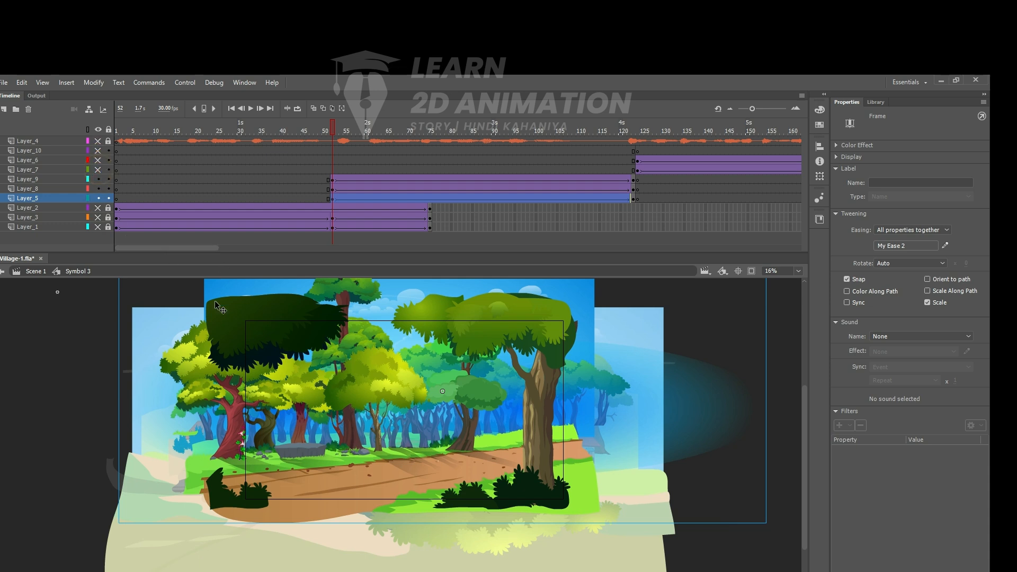
click(69, 395)
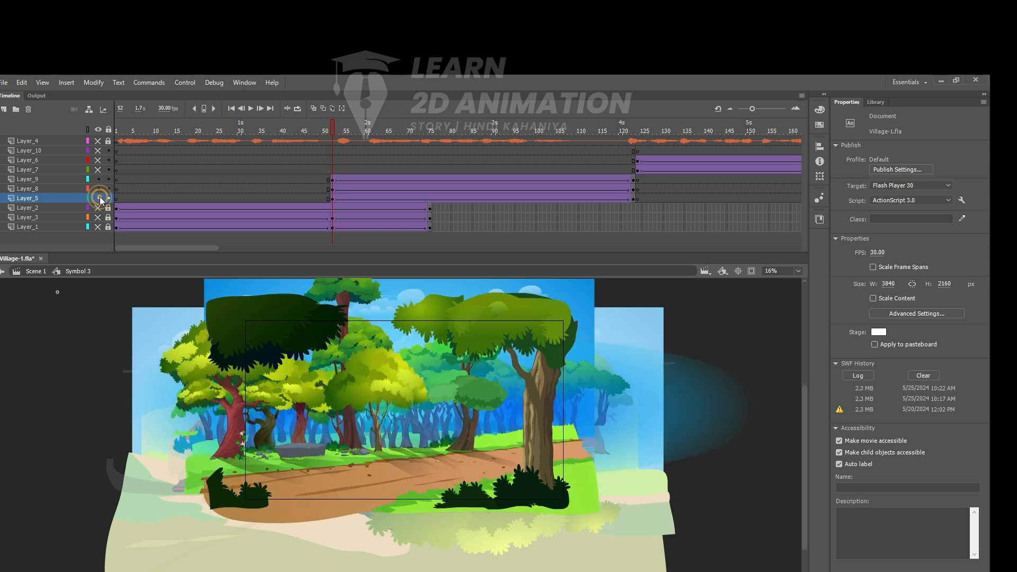
click(97, 189)
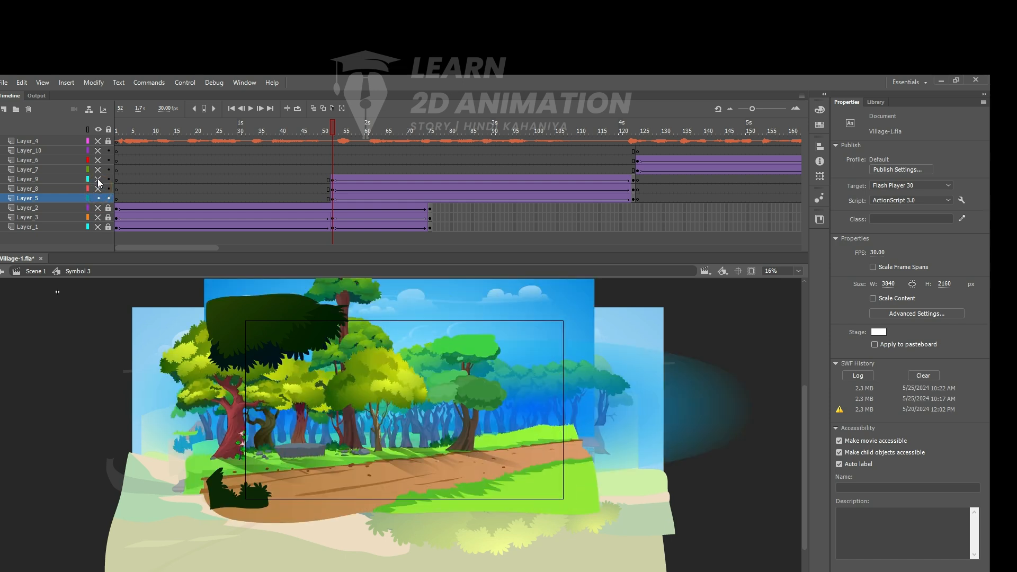
click(97, 179)
- Move the forest background down and to the right at frame 52, and open its nested sky group for editing
click(500, 441)
drag(494, 433, 469, 456)
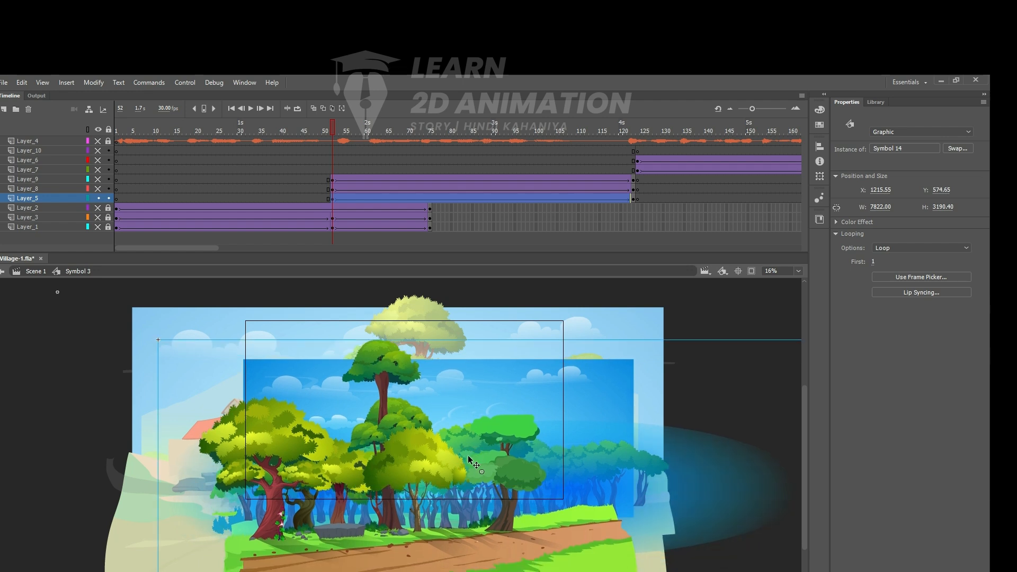
double_click(480, 364)
double_click(480, 363)
double_click(480, 363)
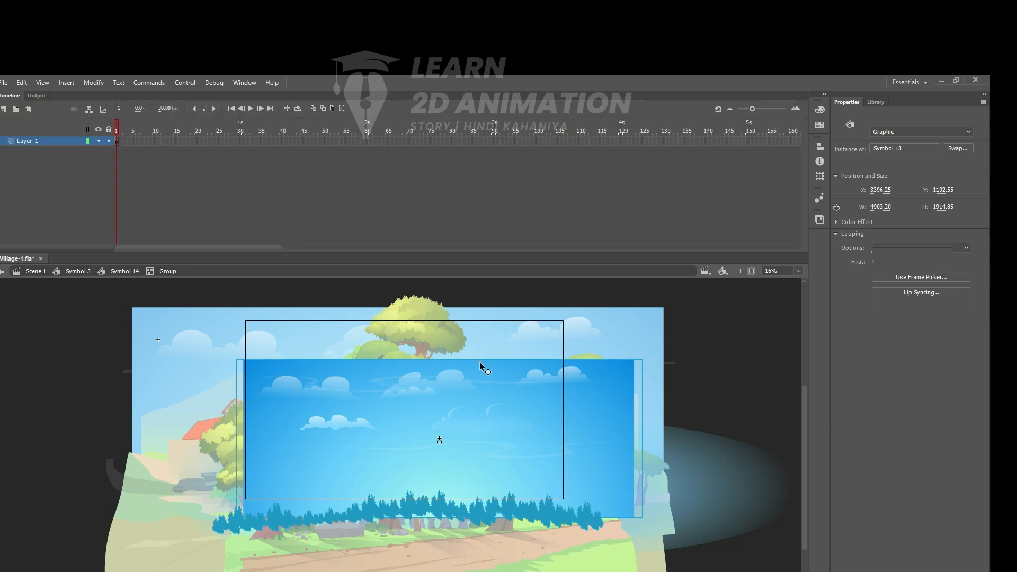
double_click(479, 362)
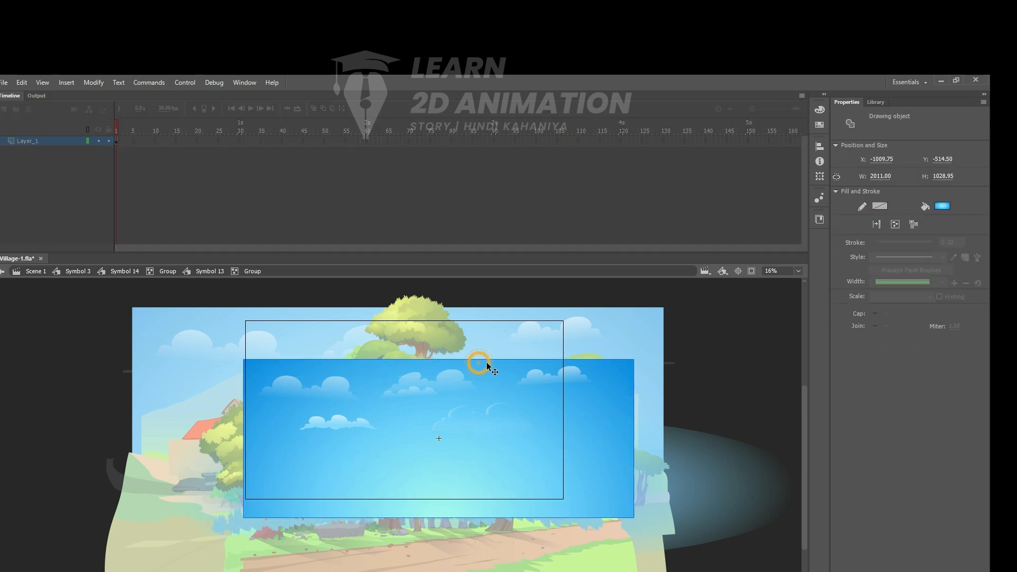
- Shift the sky rectangle left to about X -1184 and stretch its upper edge upward beyond the stage frame
drag(615, 375, 581, 363)
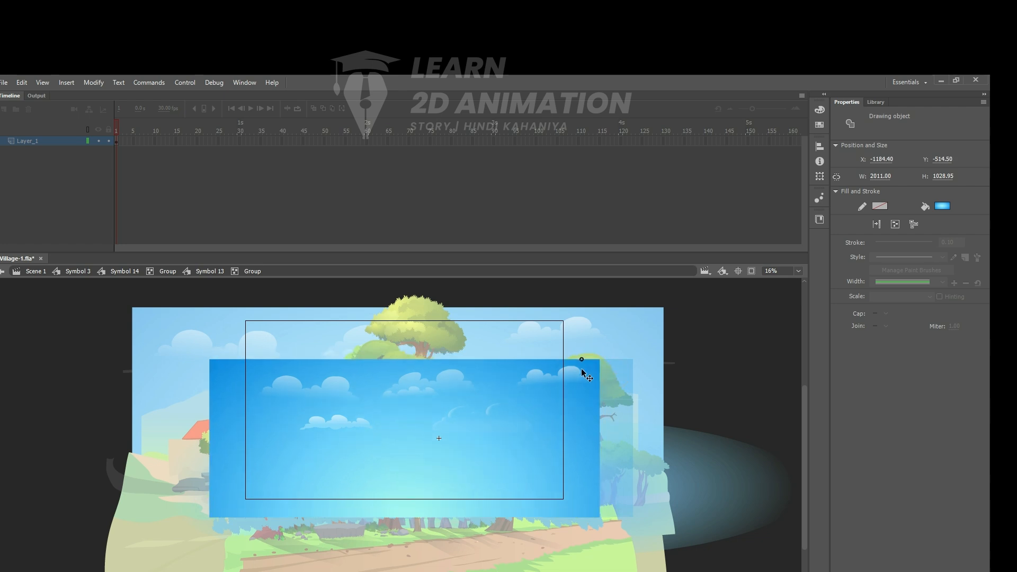
click(384, 371)
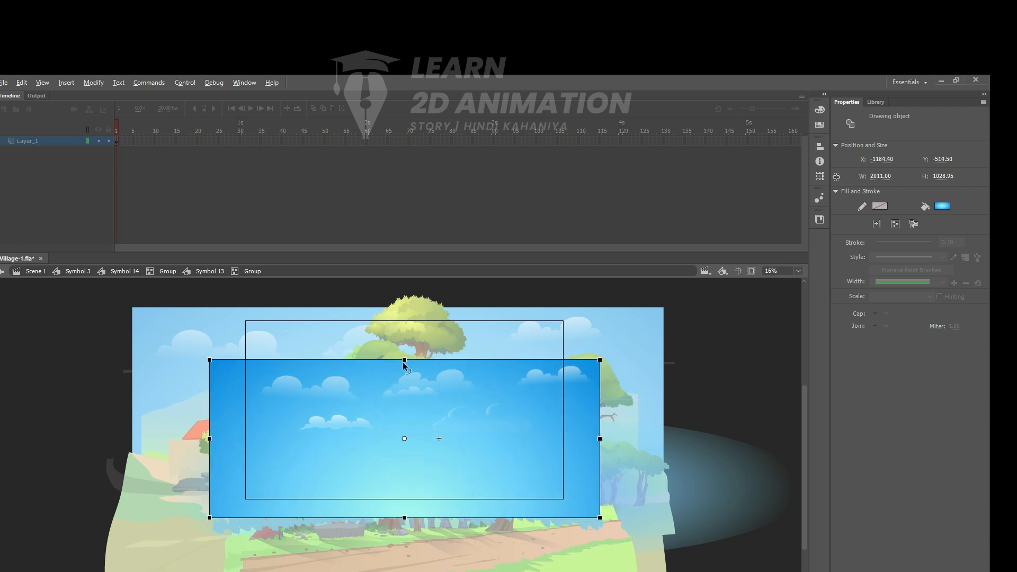
drag(404, 359, 404, 286)
- Move the cloud groups higher across the extended sky and return to editing Symbol 3
click(334, 387)
drag(336, 386, 404, 340)
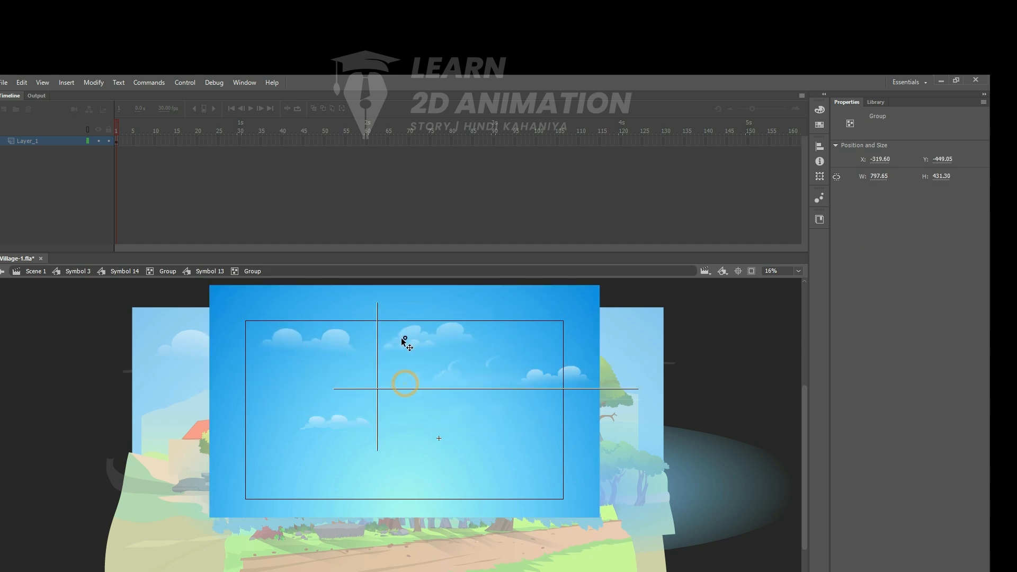
drag(540, 378, 547, 345)
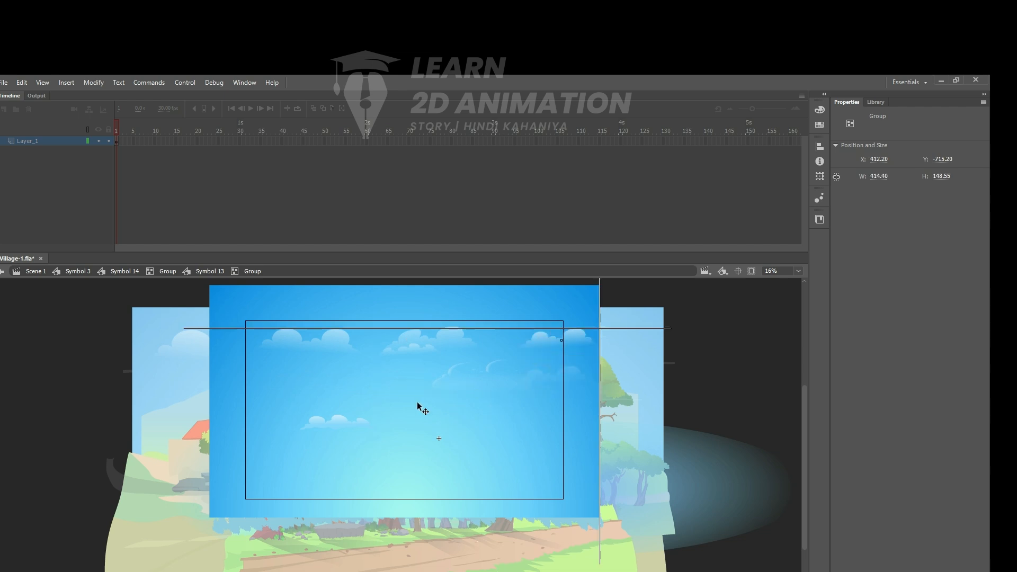
drag(336, 421, 299, 393)
double_click(749, 357)
double_click(749, 369)
double_click(734, 371)
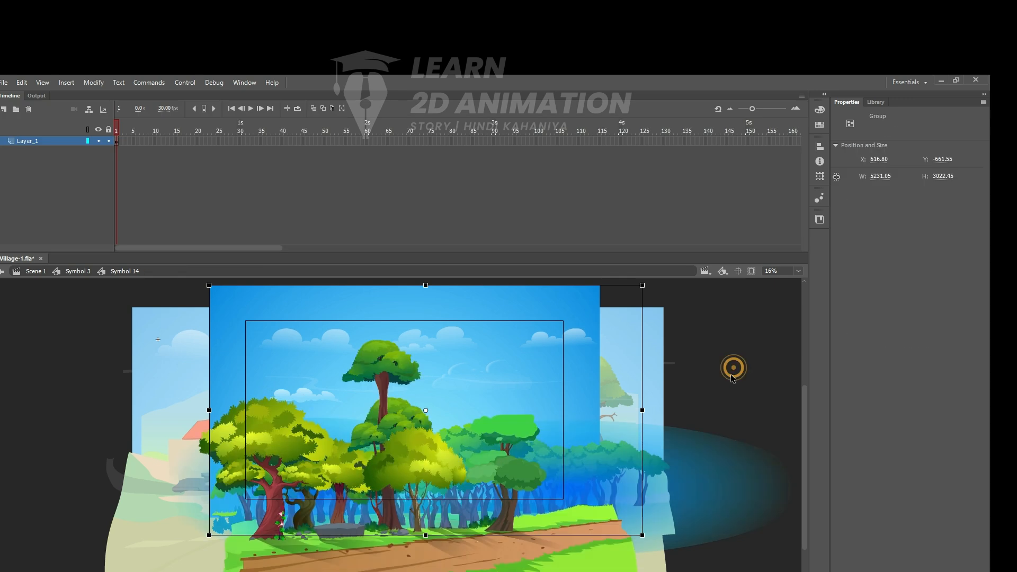
double_click(696, 365)
- Reposition the forest background down and to the right at frame 123, the end of its tween
drag(335, 136, 632, 141)
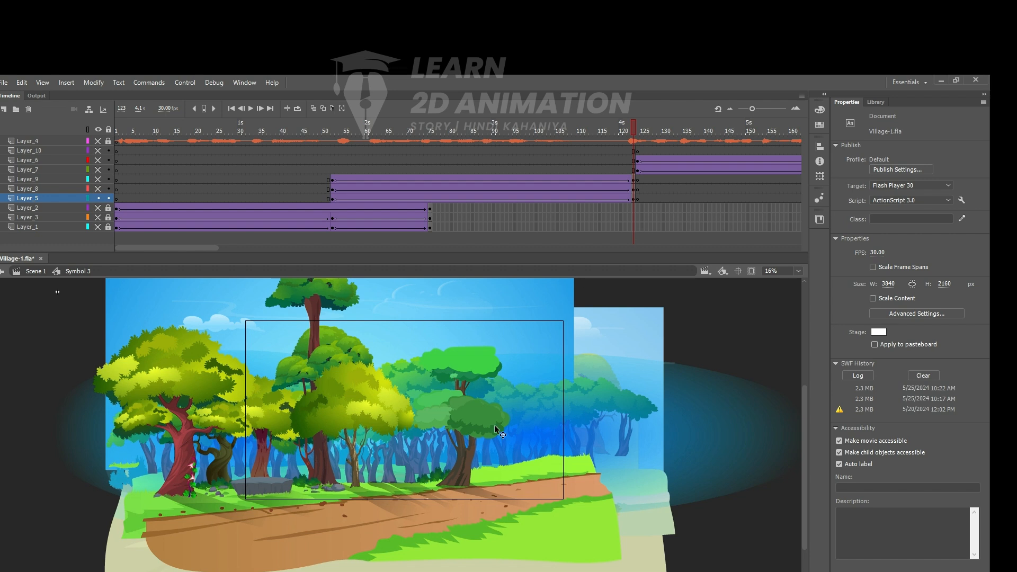
click(466, 420)
drag(464, 426, 507, 470)
drag(639, 130, 277, 192)
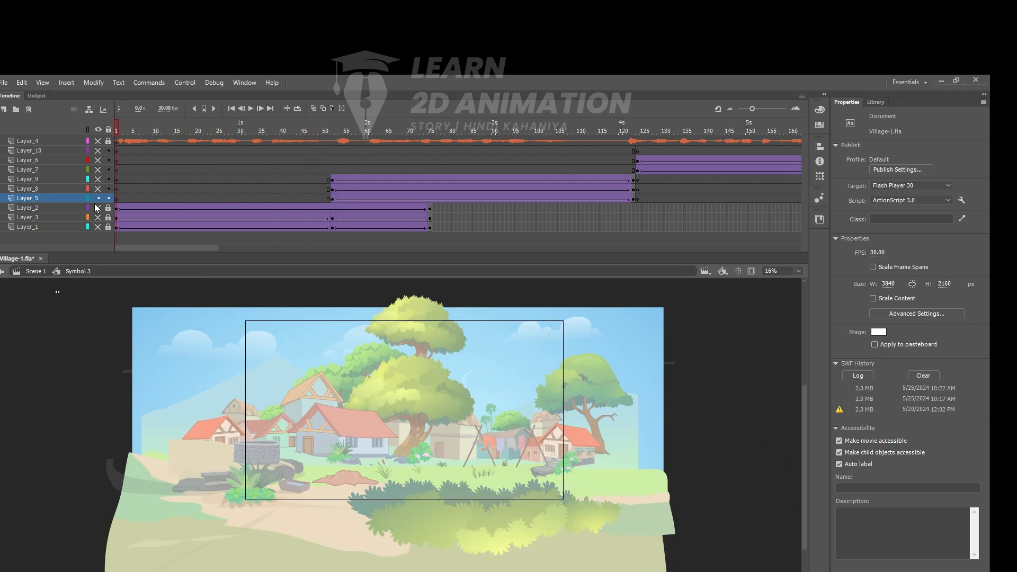
- Make all layers visible again, test the movie, and close the preview
drag(99, 226, 98, 140)
key(ctrl+Return)
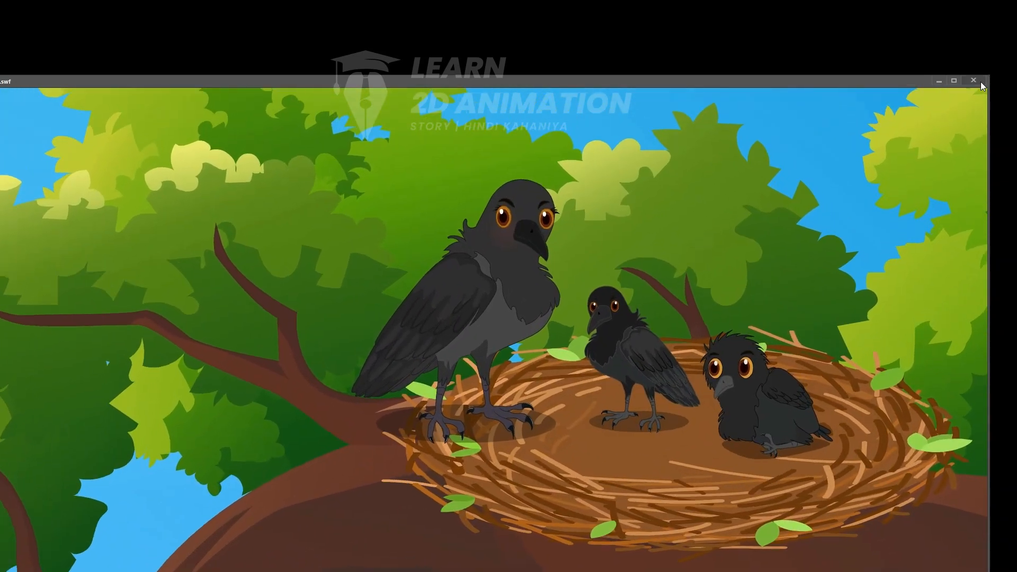
click(974, 81)
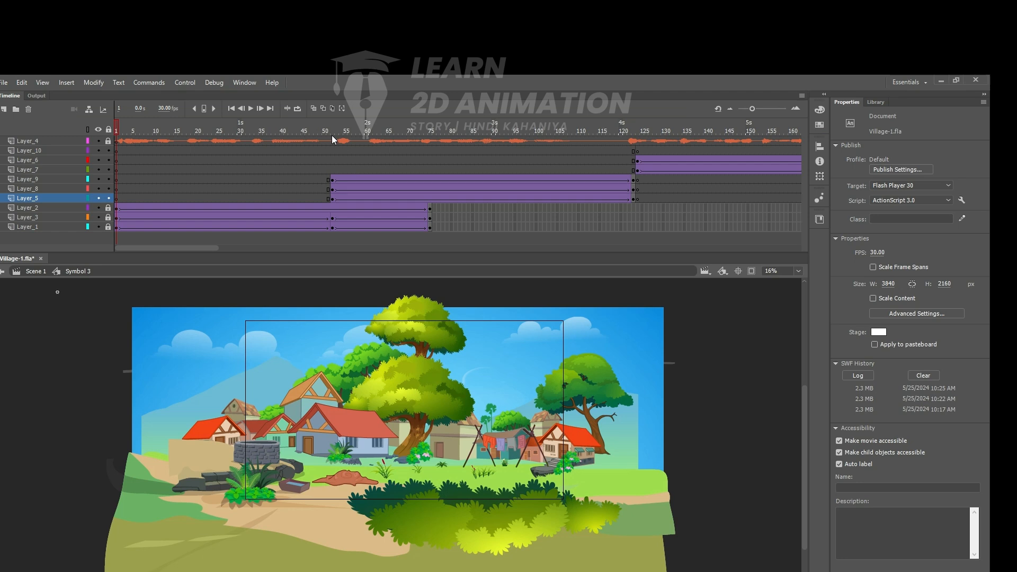
- Review the frames from the forest scene into the bird scene, and select the Tween 9 branch symbol on Layer_6 at frame 124
click(334, 139)
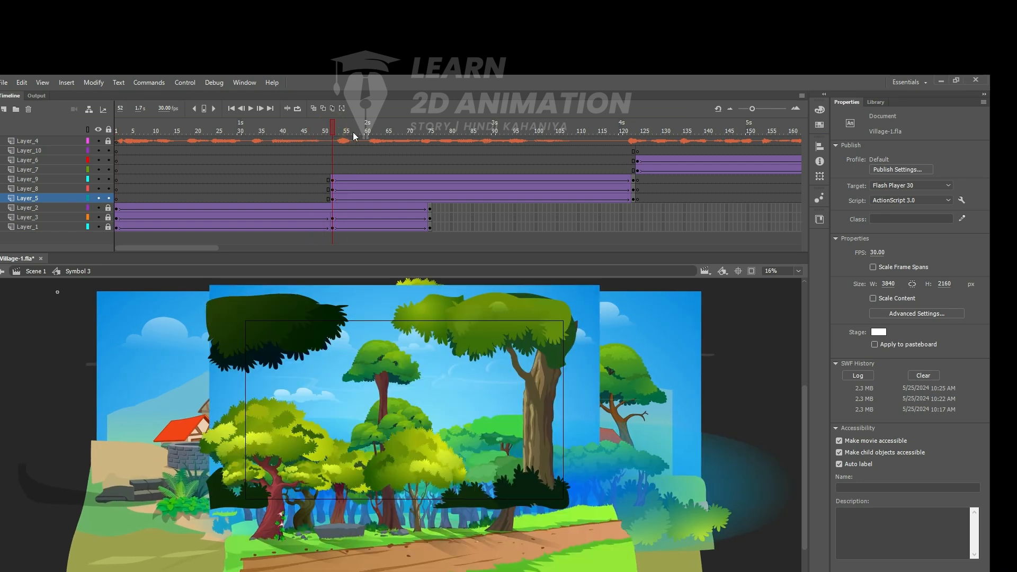
click(353, 136)
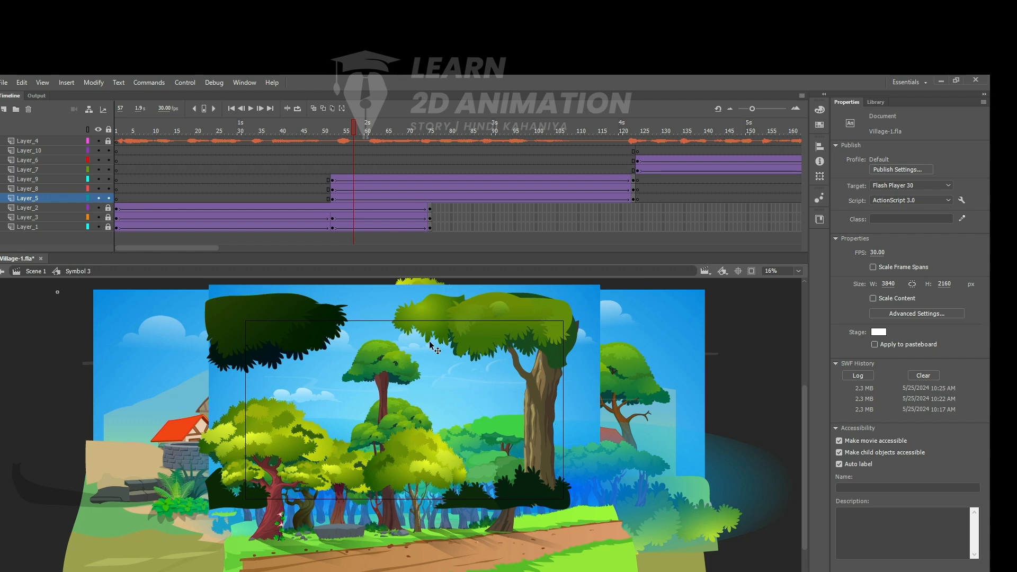
drag(628, 117, 711, 140)
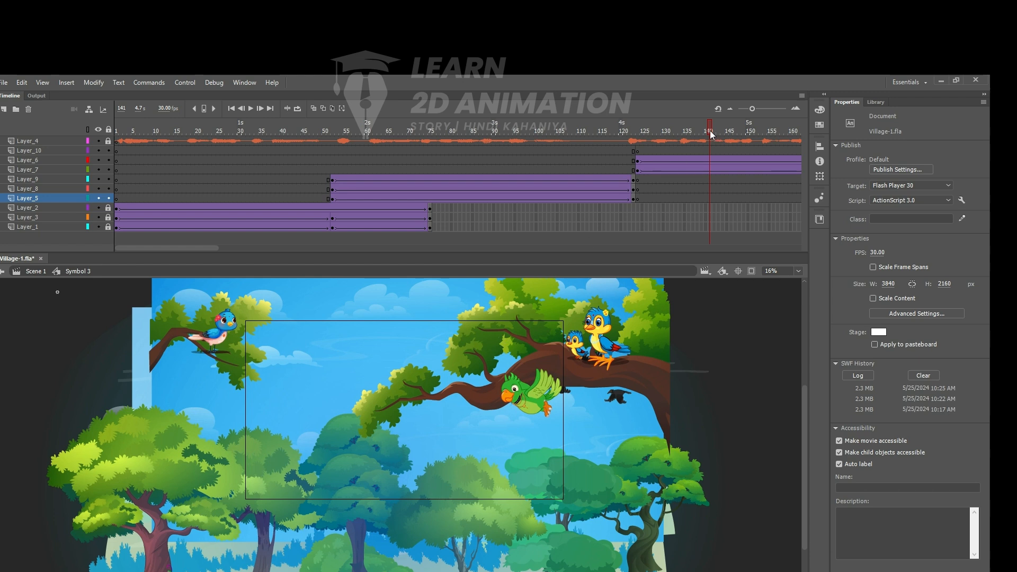
drag(710, 130, 660, 151)
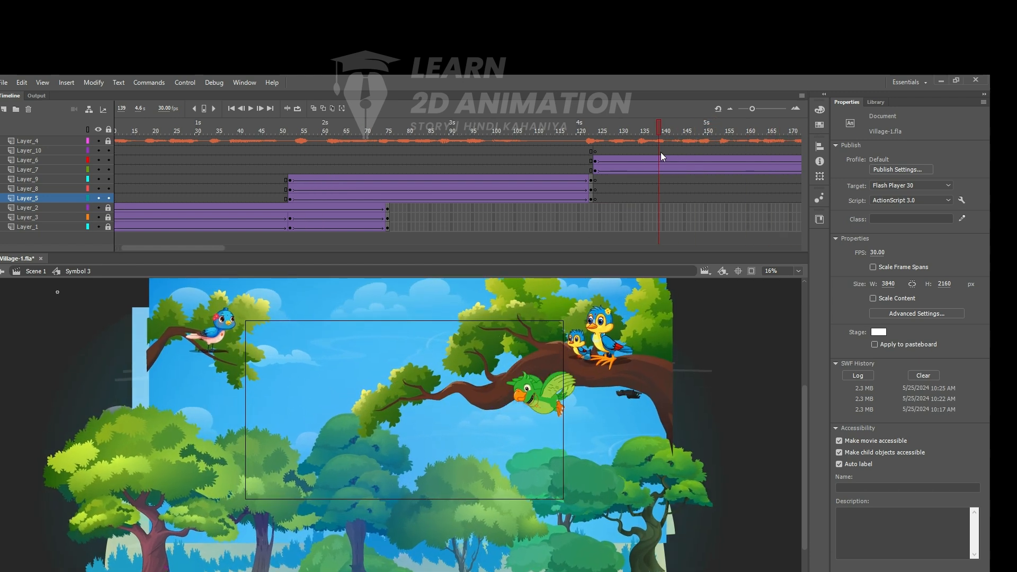
click(628, 396)
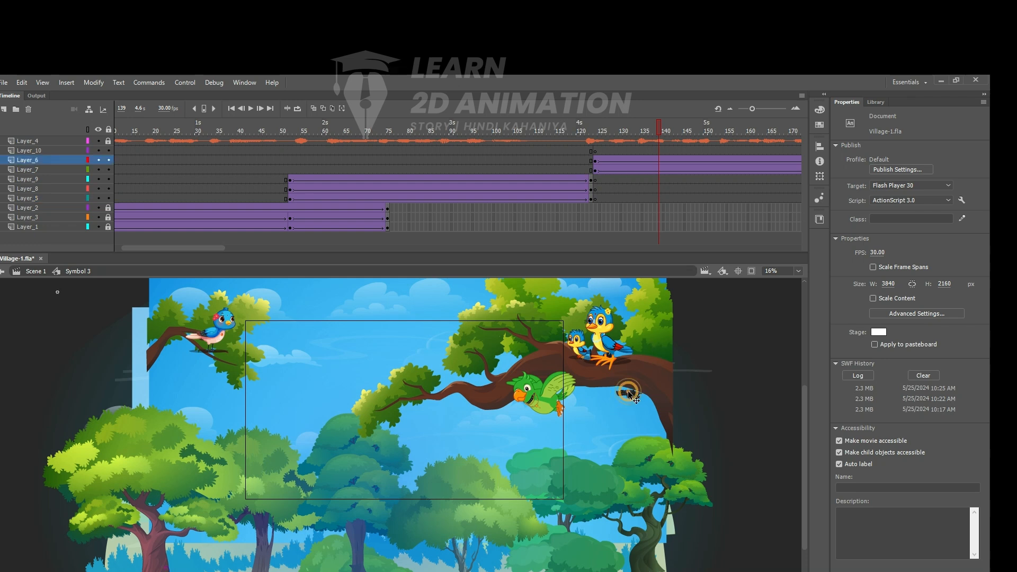
click(595, 161)
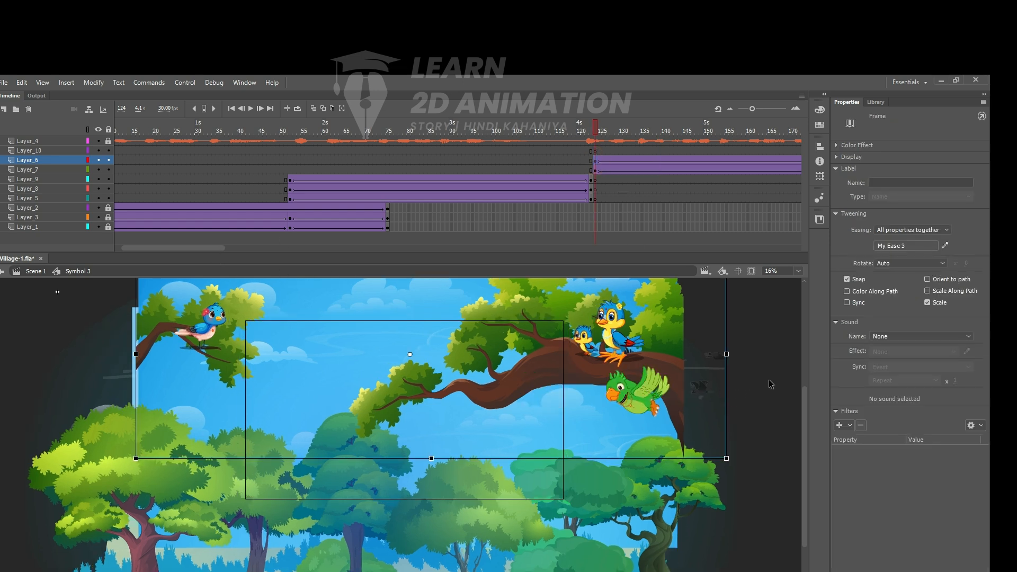
click(751, 337)
click(717, 354)
click(718, 357)
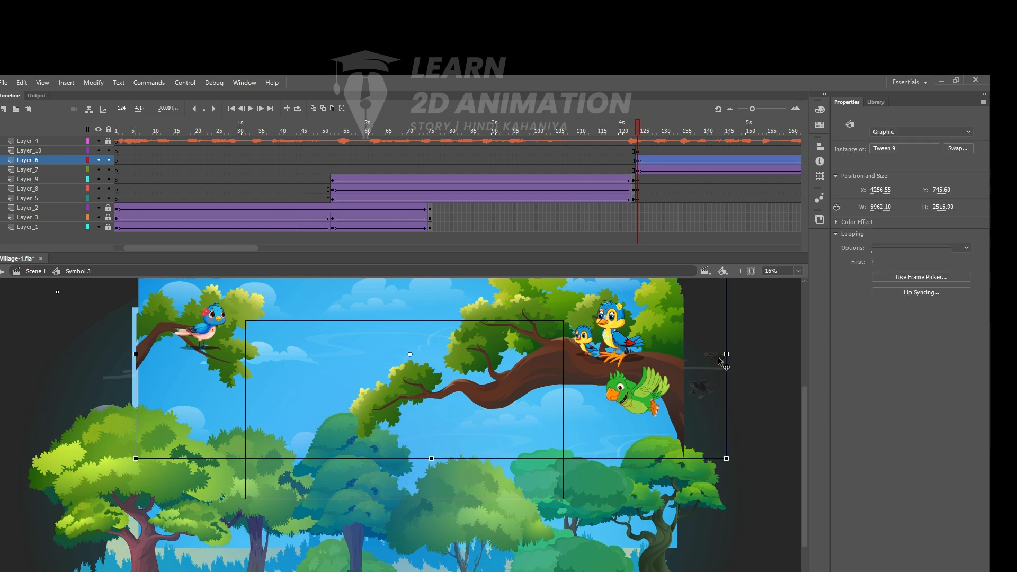
- Open the Tween 9 symbol, copy one Male Crow Fly instance at frame 1, and return to Symbol 3
double_click(717, 356)
double_click(710, 355)
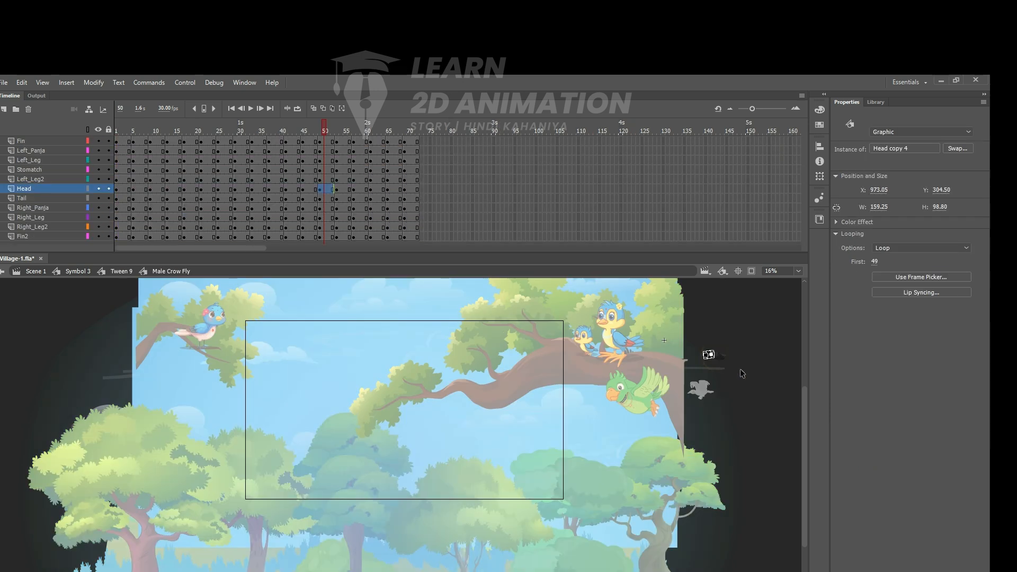
double_click(740, 359)
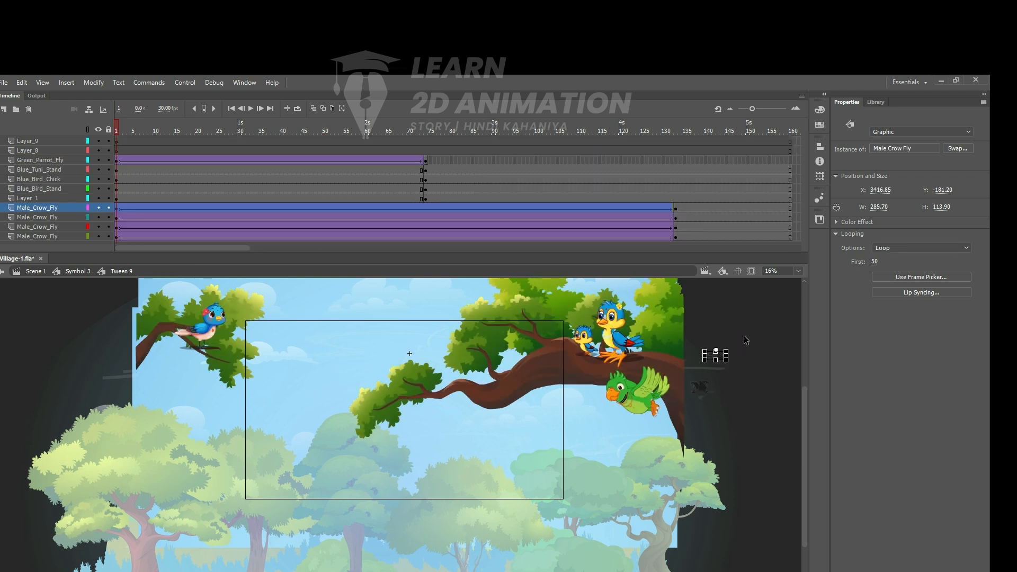
click(751, 330)
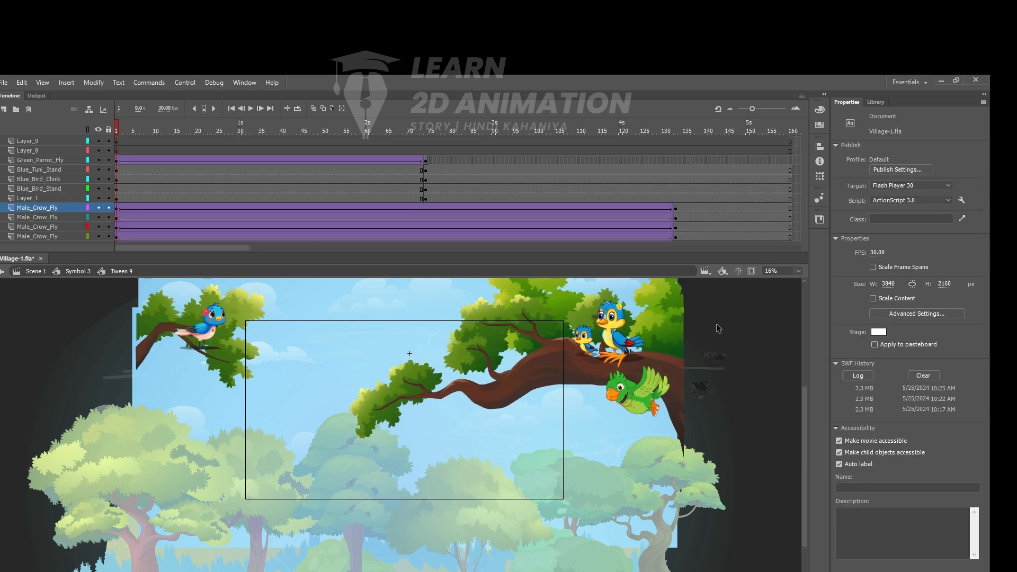
drag(750, 343, 747, 385)
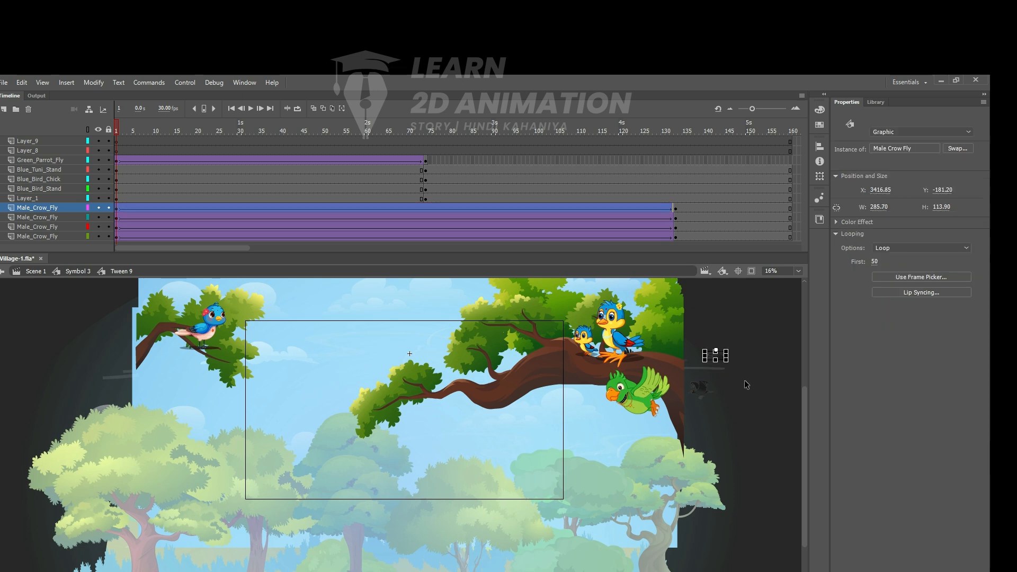
double_click(750, 317)
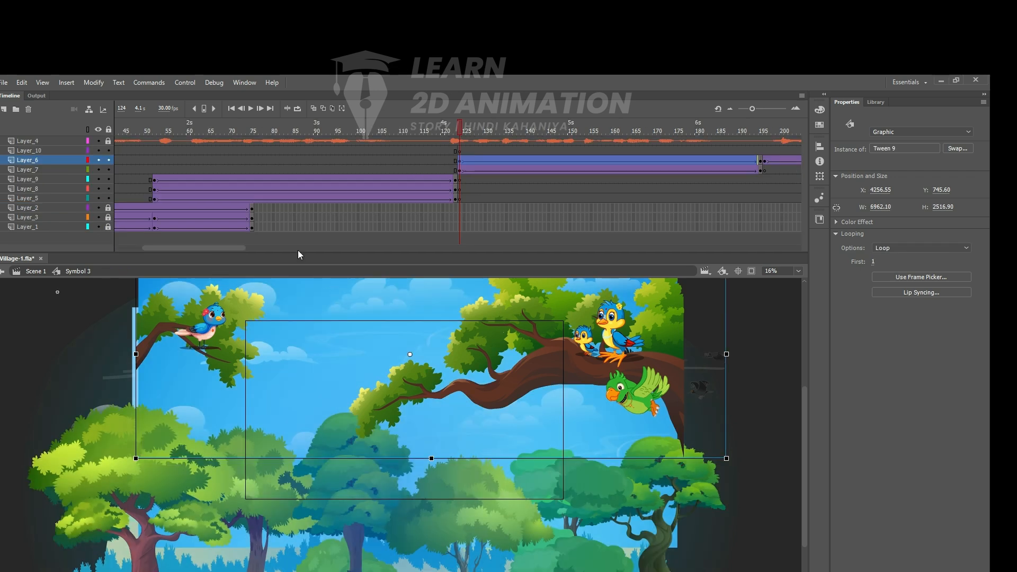
- Add a new layer above Layer_10 with a blank keyframe at frame 52 and paste the flying crow there
drag(461, 135, 155, 186)
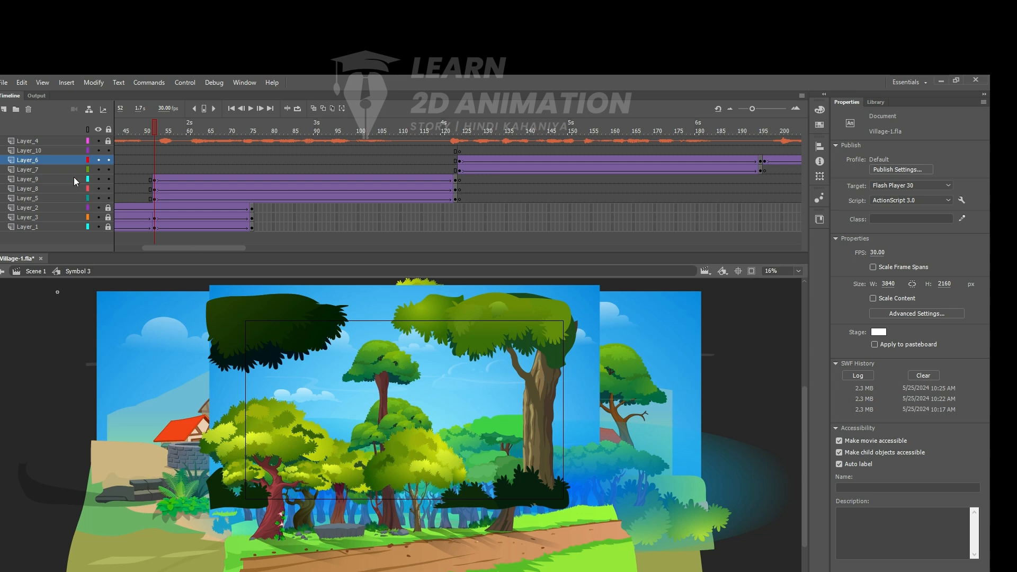
click(42, 151)
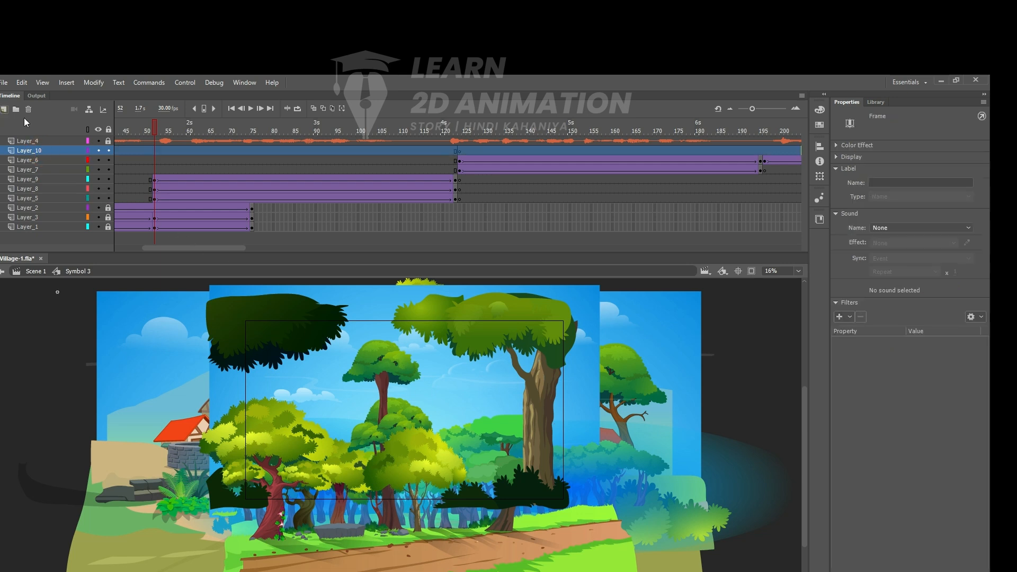
click(4, 109)
click(154, 151)
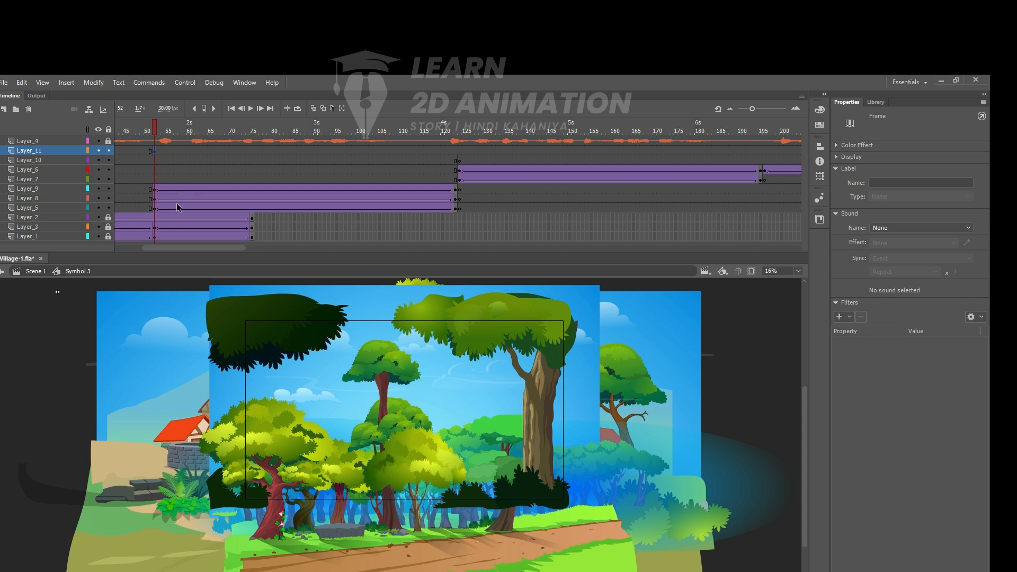
key(ctrl+v)
- Place the crow in the sky beside the large tree trunk and shrink it to about 111 by 69 px
drag(413, 458, 496, 369)
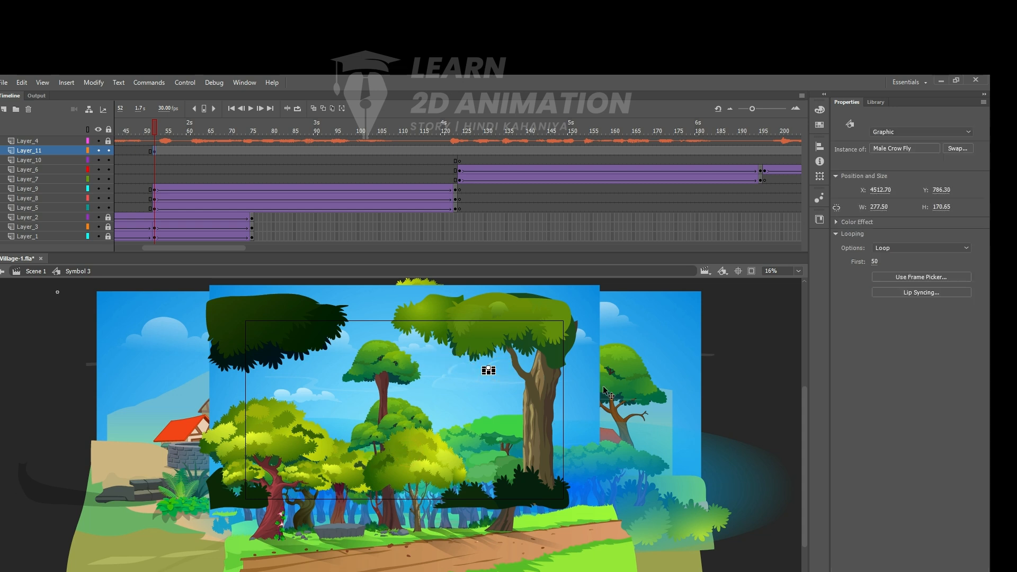
click(743, 353)
ctrl+click(513, 370)
drag(352, 438, 421, 370)
drag(333, 129, 156, 222)
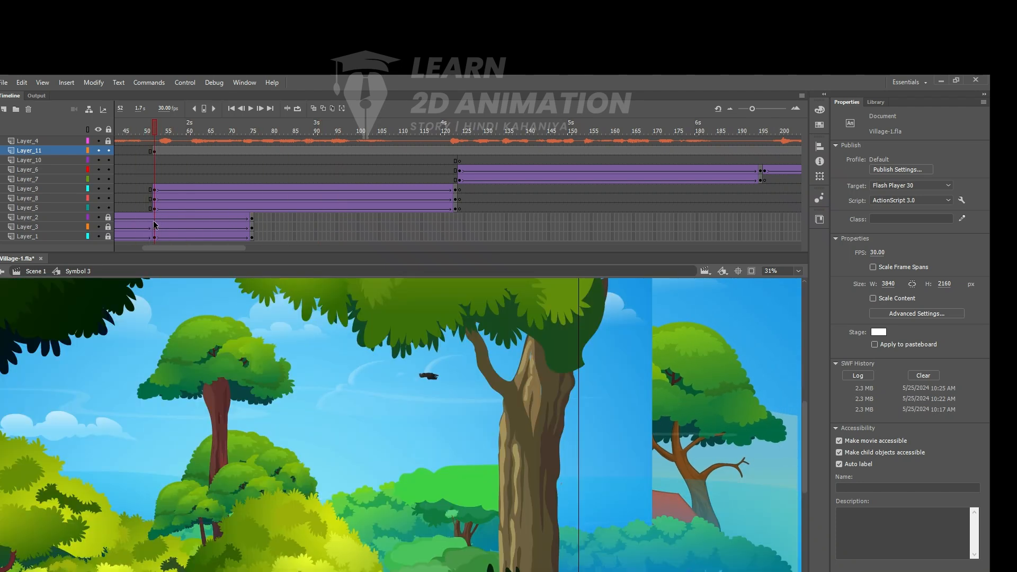
- Duplicate the small crow into a loosely spaced flock of four in the sky between the two trees
click(428, 379)
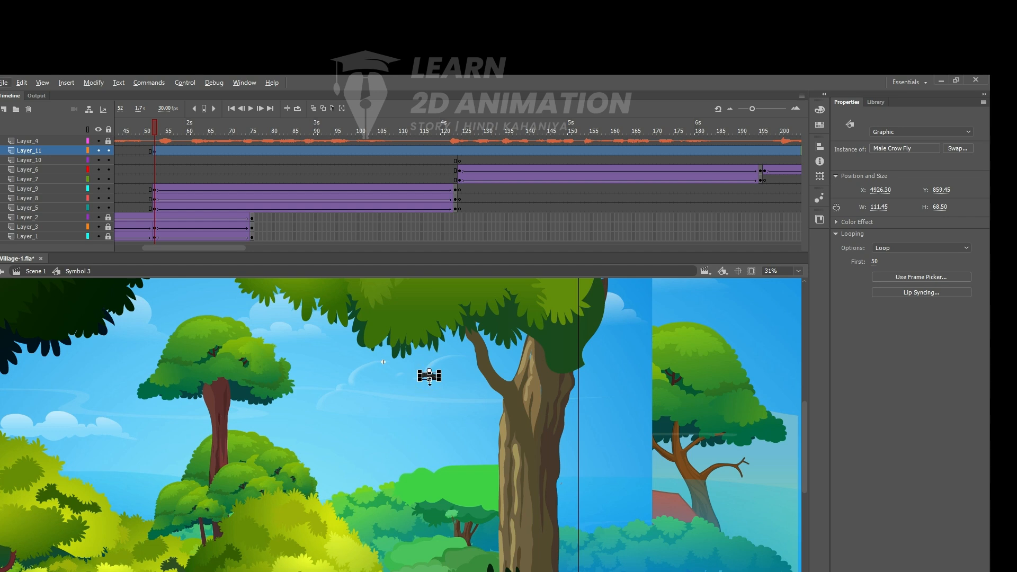
key(ctrl+=)
drag(623, 435, 469, 405)
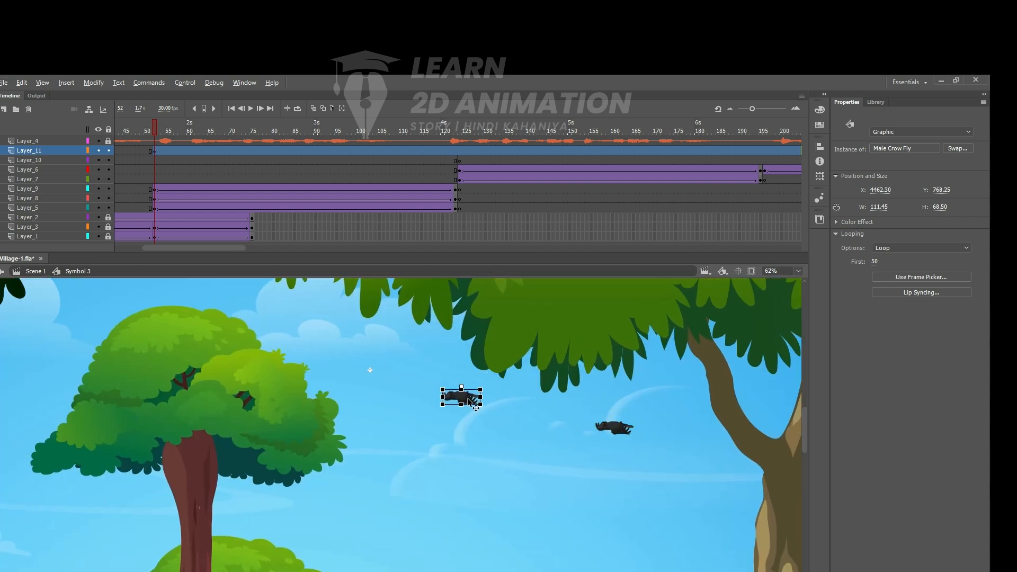
drag(520, 474, 489, 356)
click(568, 413)
key(ctrl+minus)
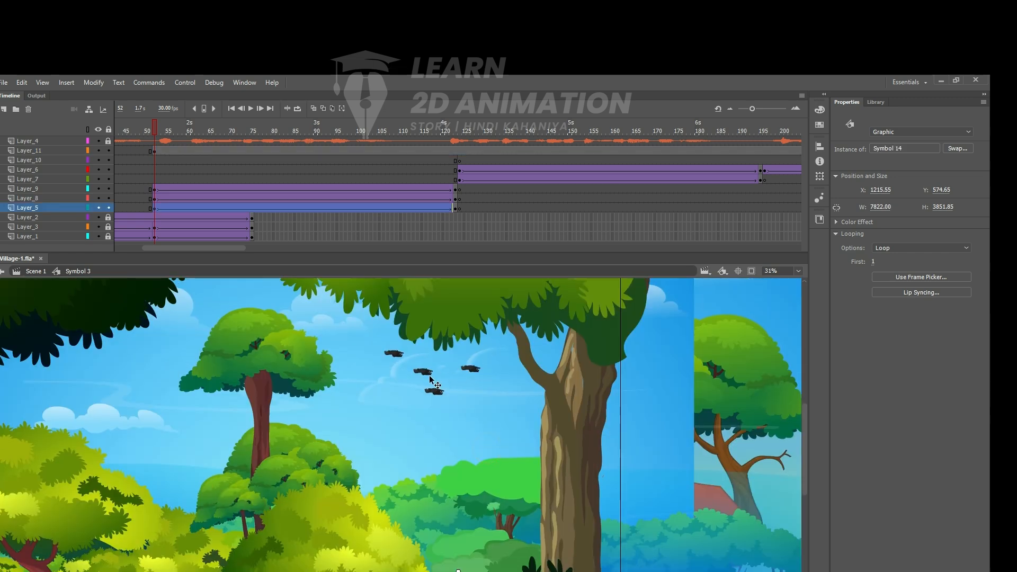
drag(397, 372, 405, 372)
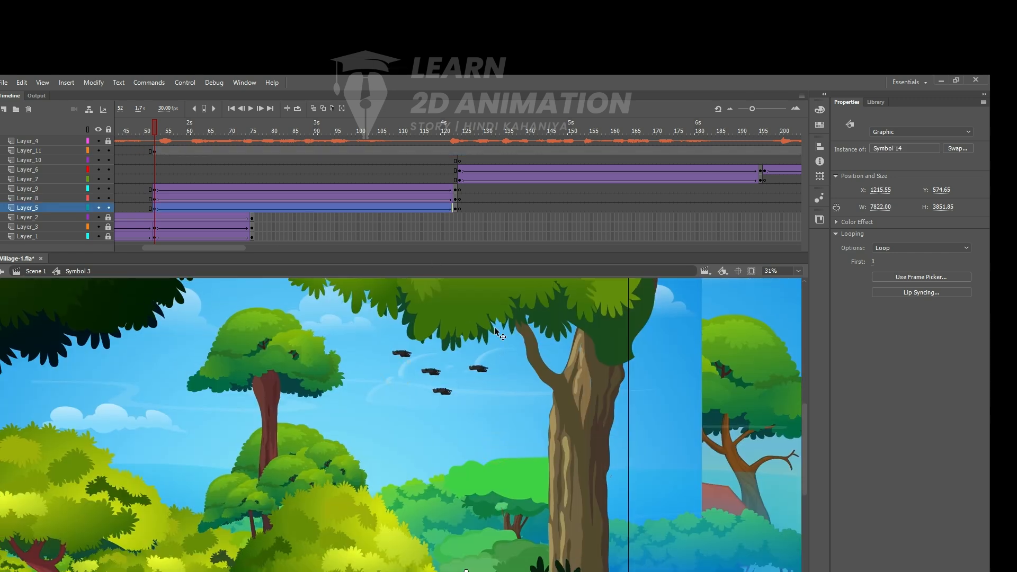
drag(154, 129, 152, 150)
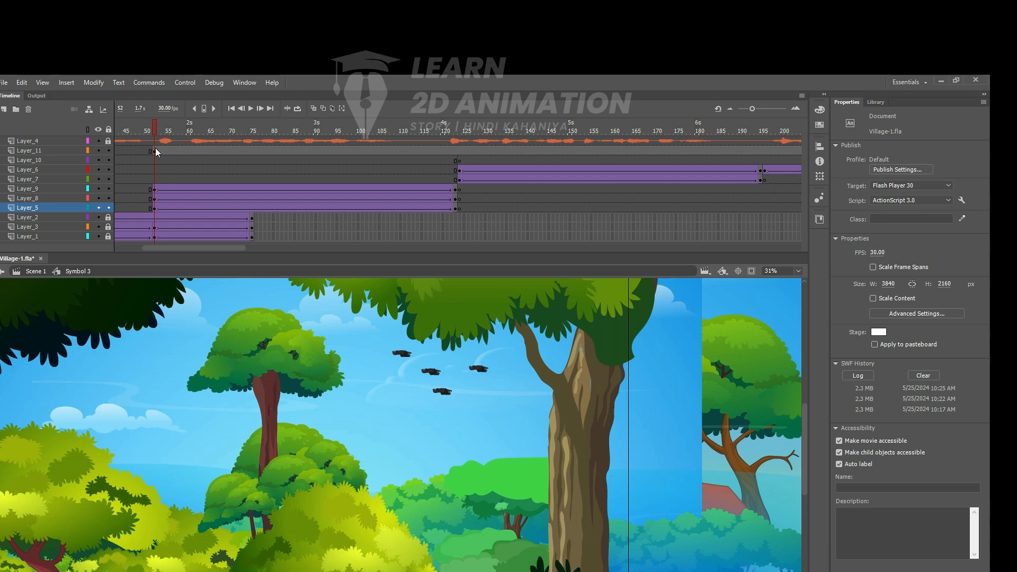
click(433, 373)
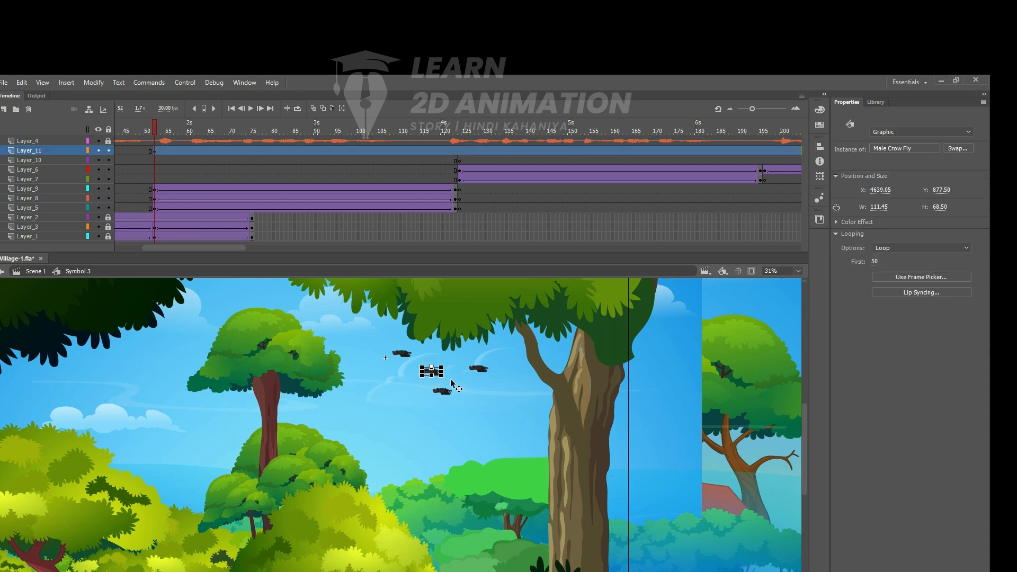
drag(386, 339, 530, 415)
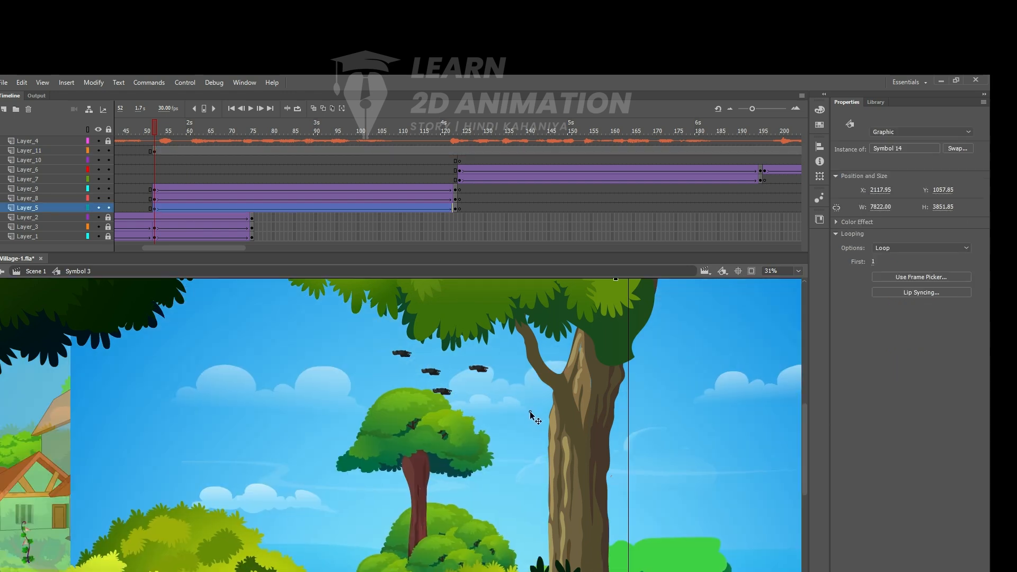
key(ctrl+z)
- Lock all layers except Layer_11 and move the flock of four crows right, in front of the large tree trunk
drag(109, 209, 107, 161)
drag(365, 320, 587, 450)
drag(445, 389, 579, 386)
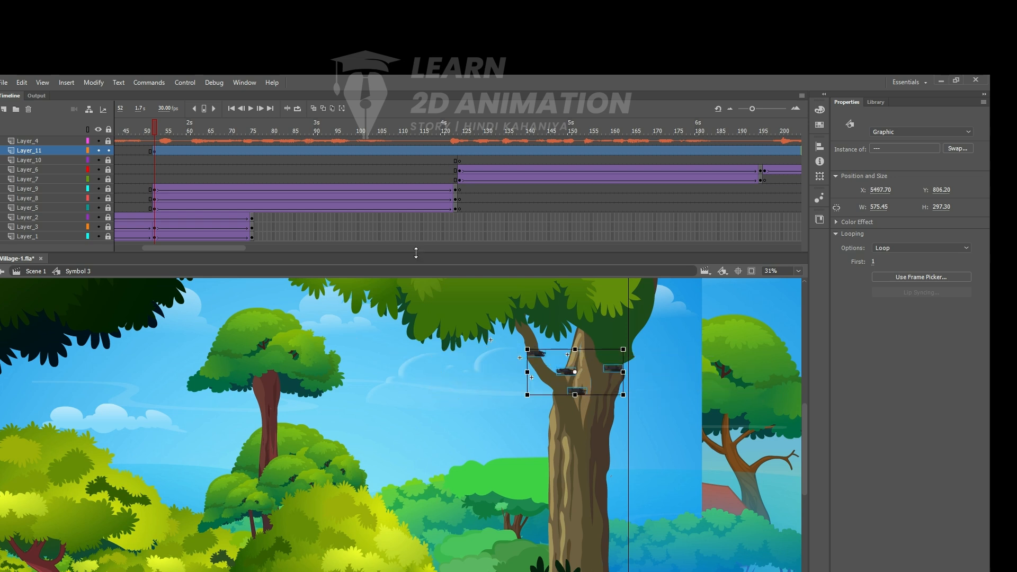
- Insert a keyframe on Layer_11 at frame 123 and move the crow flock to the sky at the scene's left side
click(454, 151)
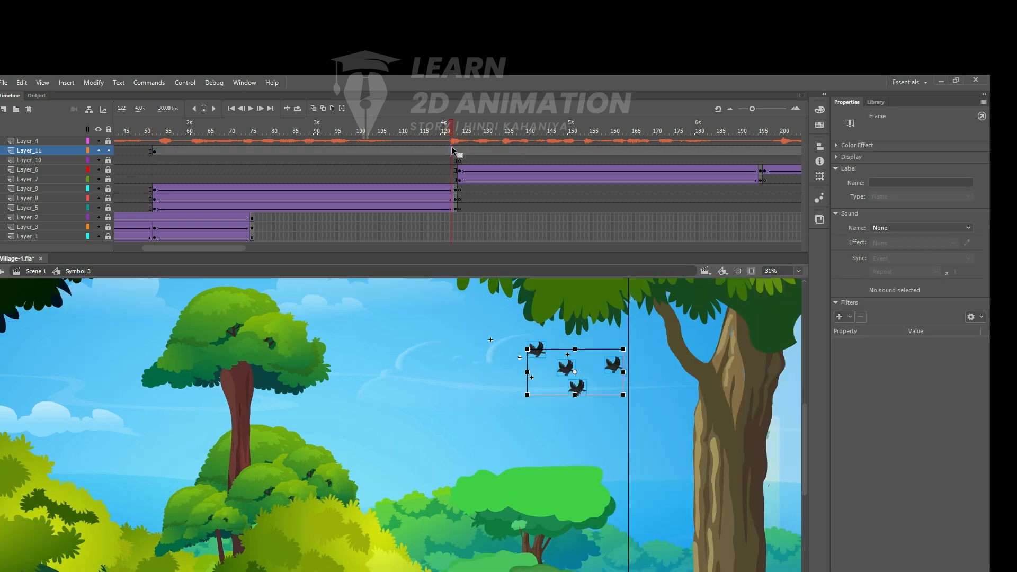
click(455, 150)
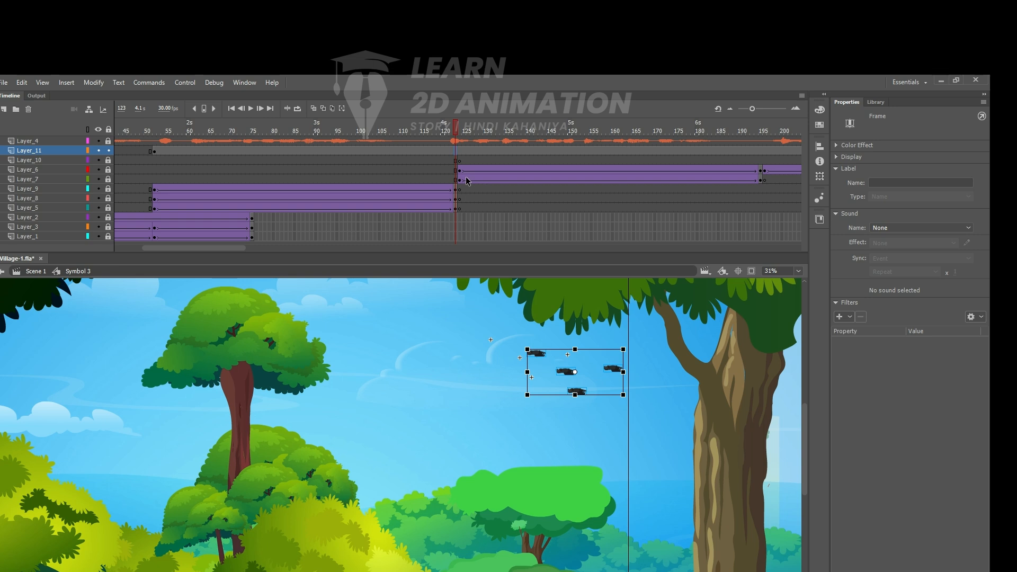
key(F6)
drag(563, 373, 277, 364)
- Create a classic tween for the crows on Layer_11 from frame 52 to 123, converting the frame content to a symbol, and preview the flight
click(359, 151)
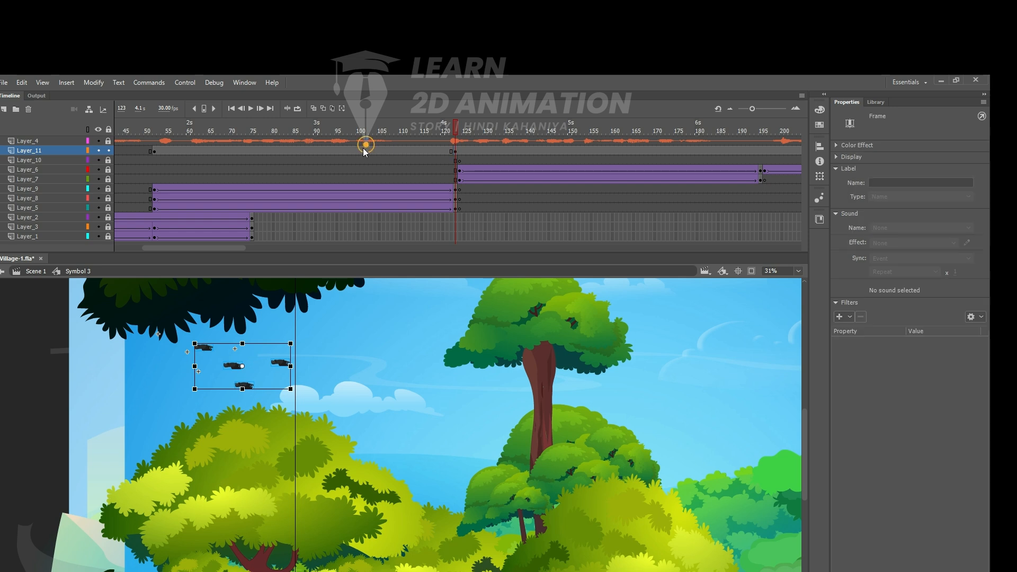
right_click(359, 151)
click(393, 157)
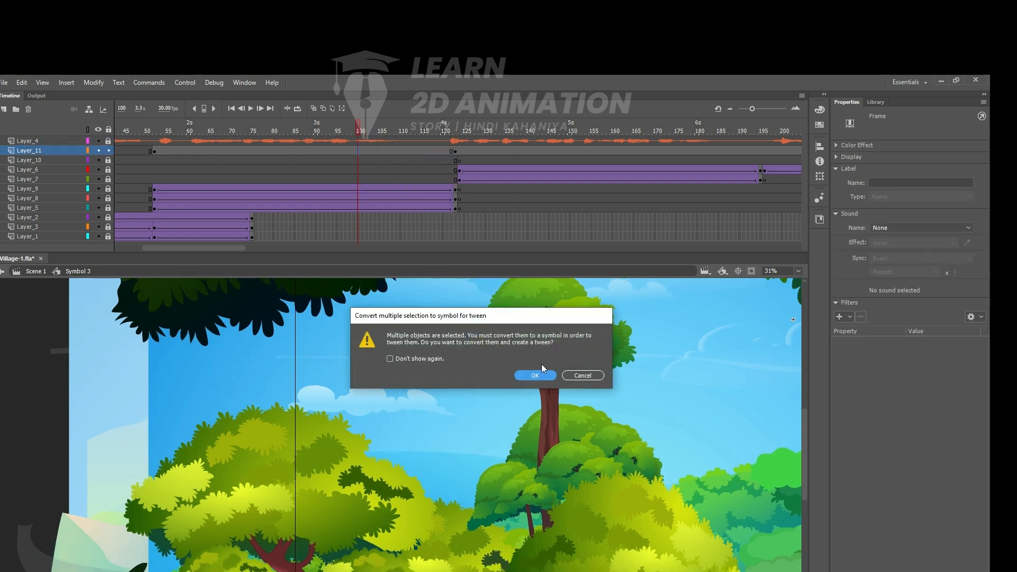
click(578, 374)
click(406, 151)
right_click(406, 151)
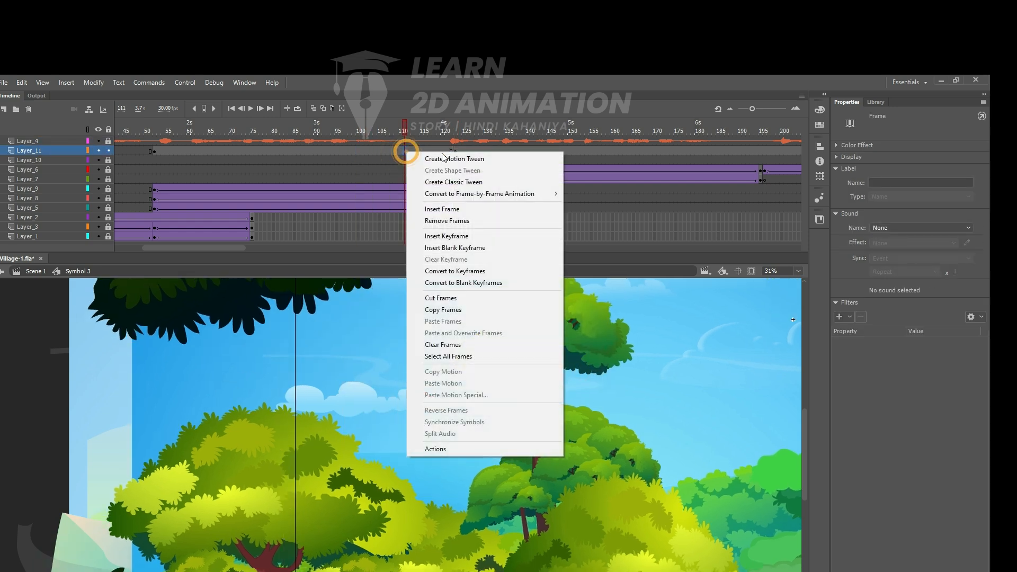
click(459, 181)
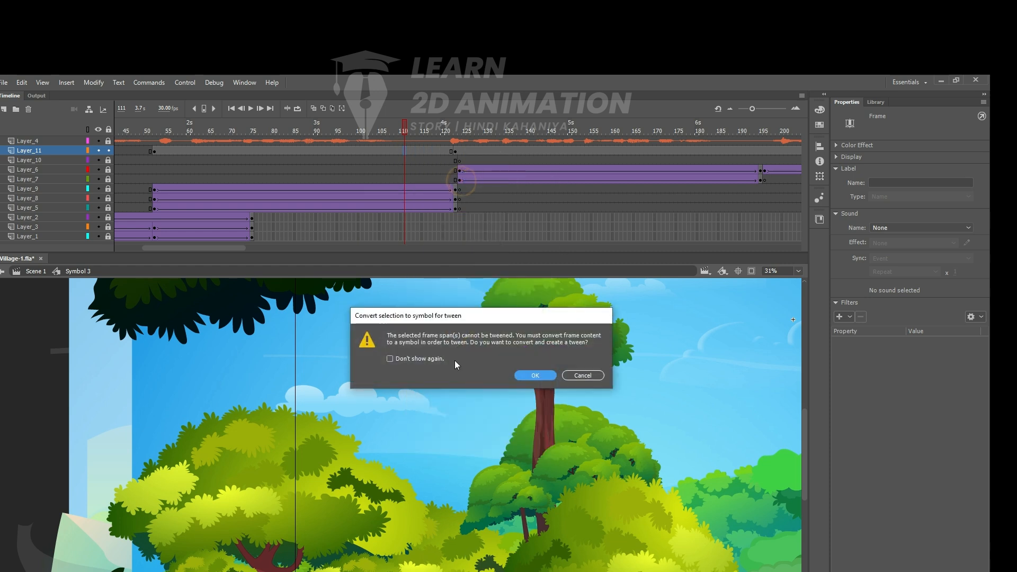
click(534, 374)
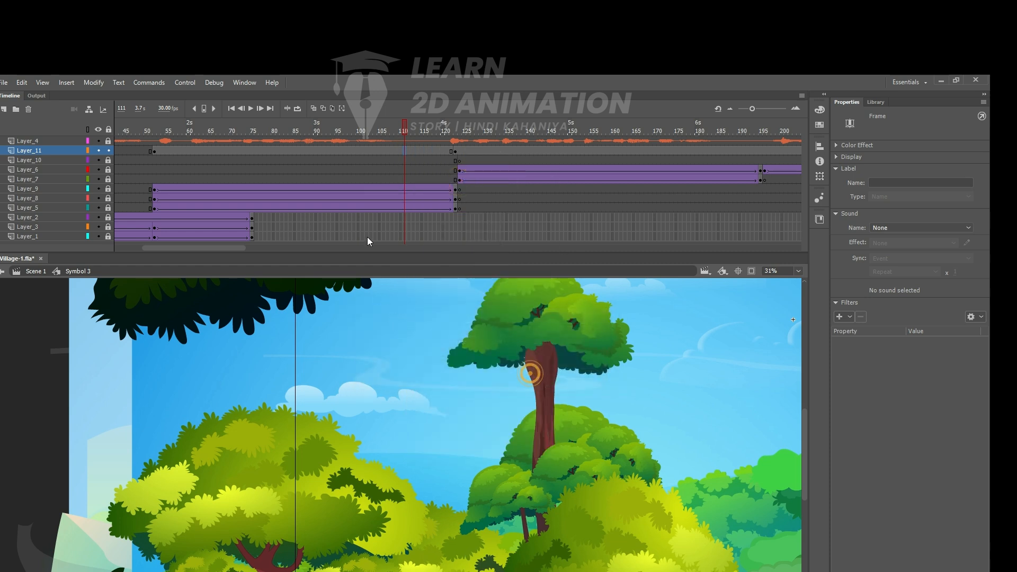
drag(404, 133, 408, 167)
drag(265, 176, 154, 181)
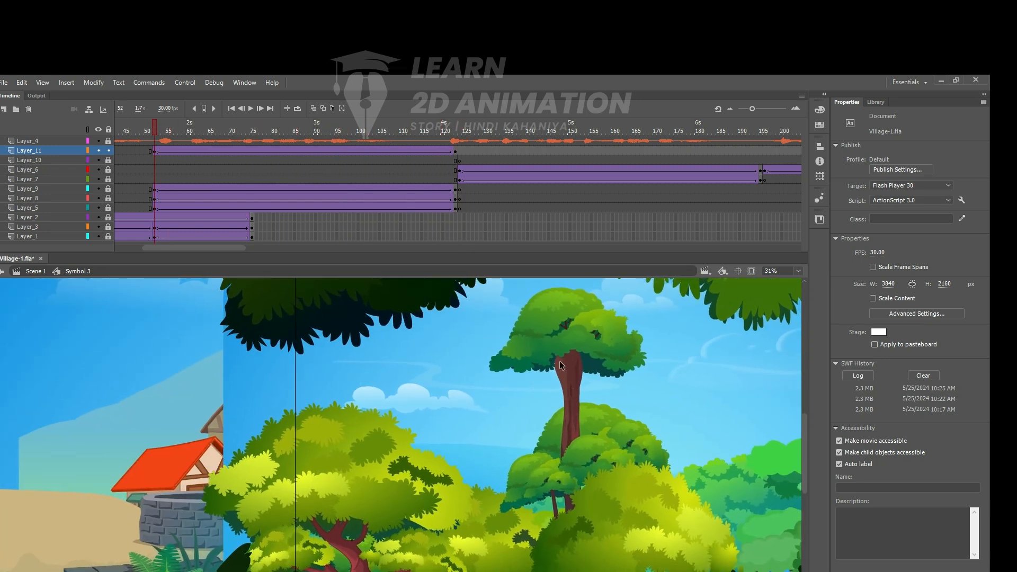
drag(154, 127, 197, 165)
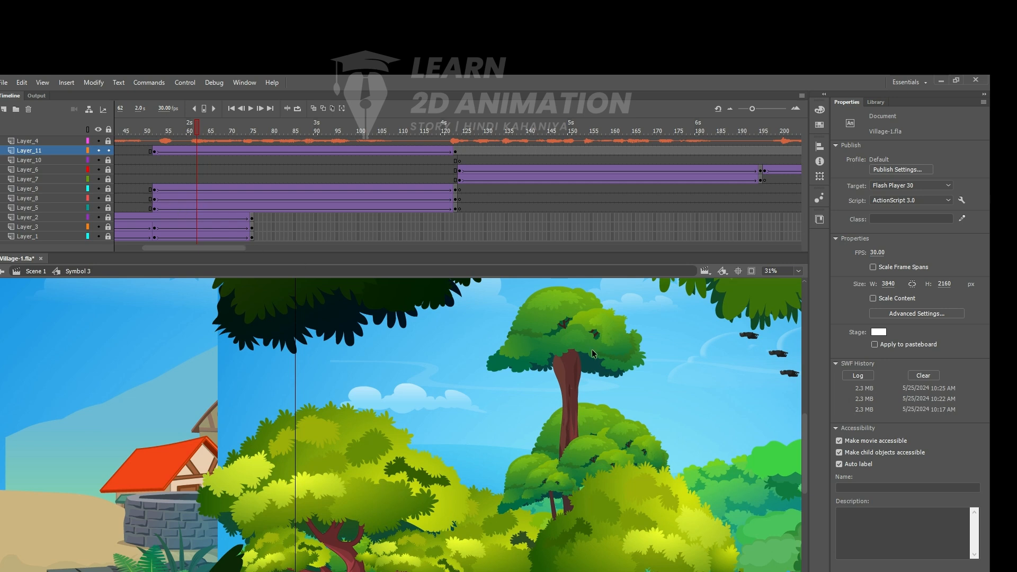
- Unlock Layers 5, 7, 8 and 9, copy the tall tree group from inside Symbol 14, and return to Symbol 3
click(109, 198)
click(108, 189)
click(109, 179)
click(108, 208)
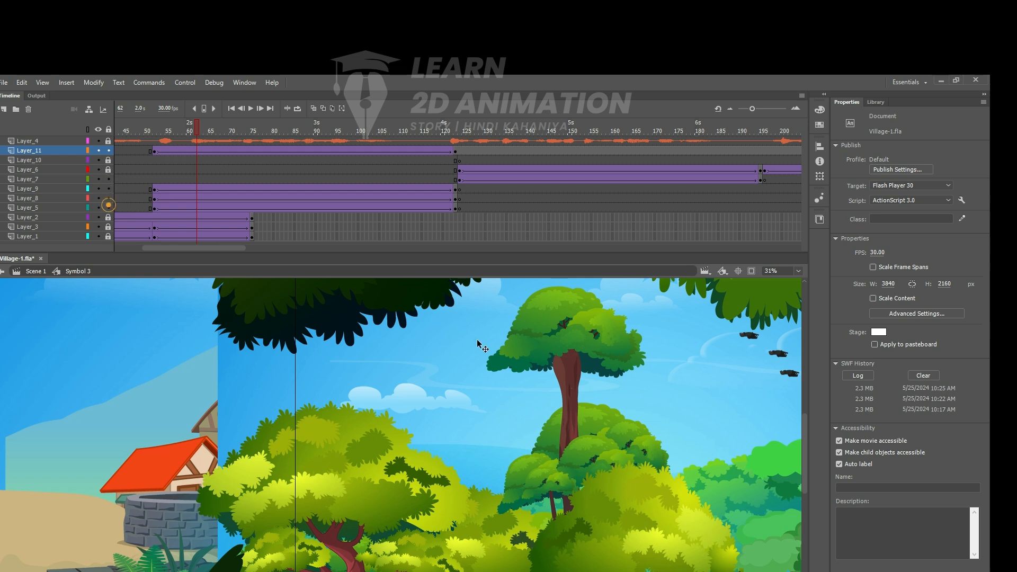
double_click(580, 341)
click(575, 343)
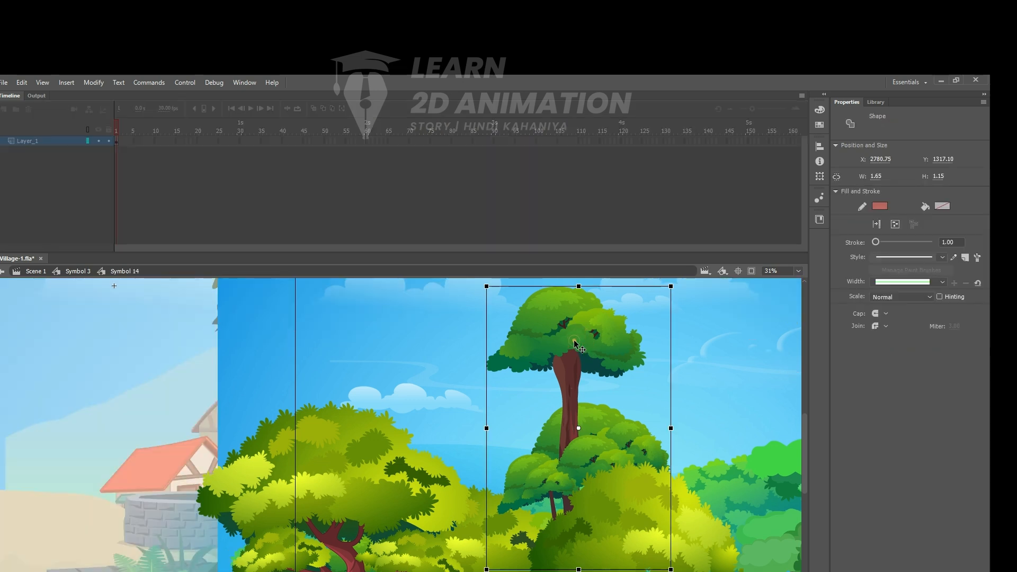
double_click(575, 343)
click(574, 341)
shift+click(568, 387)
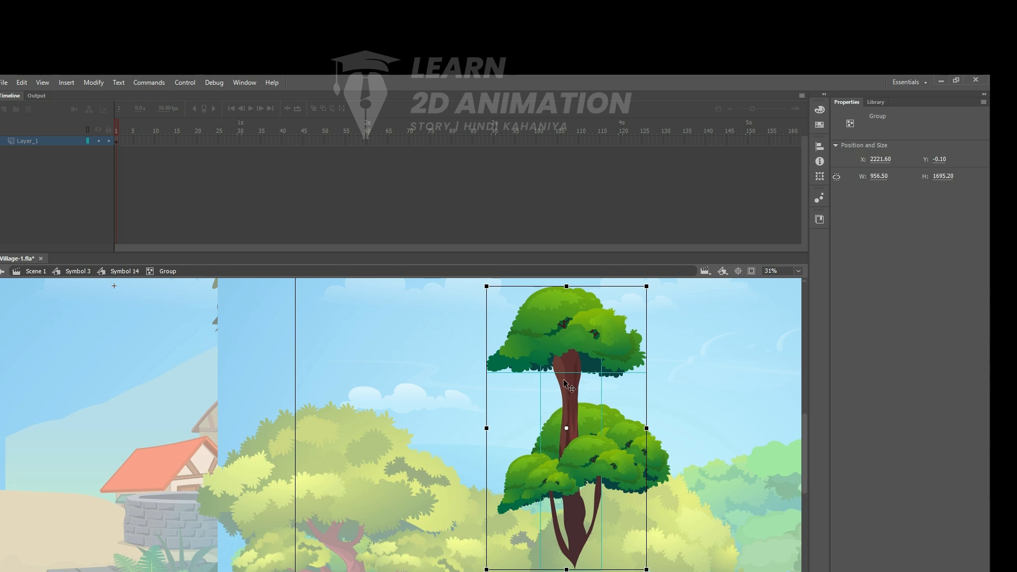
double_click(182, 345)
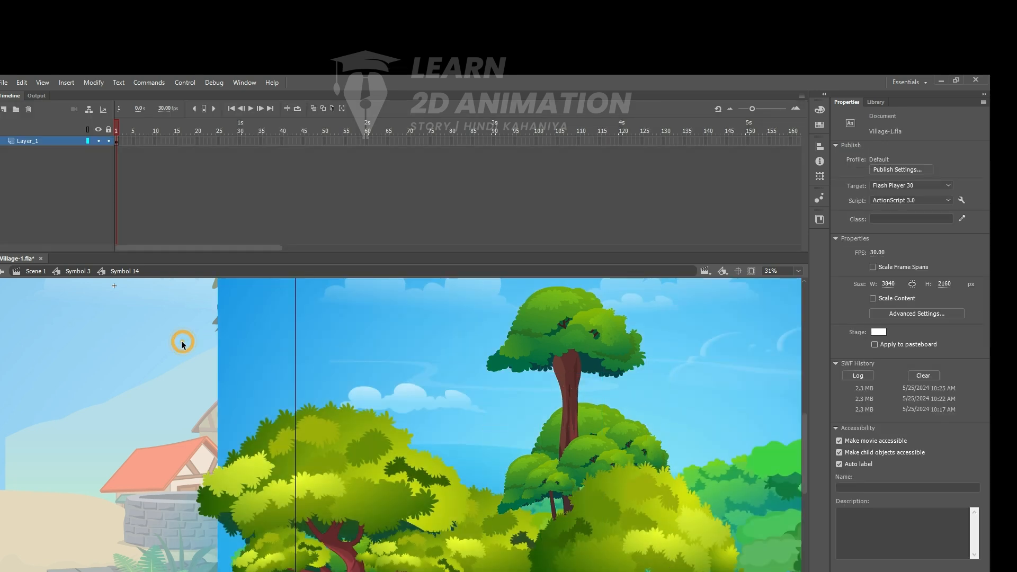
double_click(174, 335)
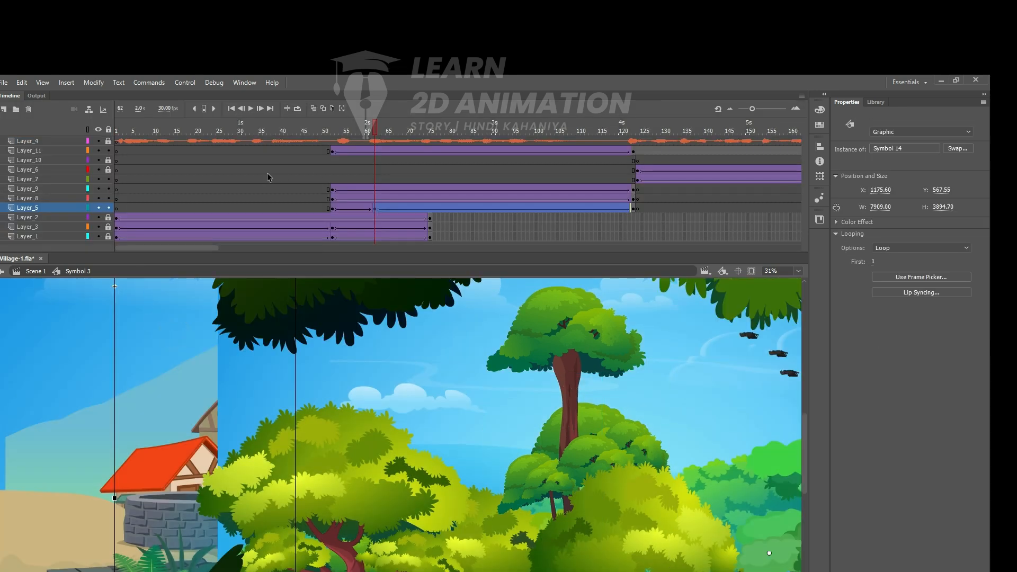
- Add a new layer above Layer_11 with a blank keyframe at frame 52 and paste the tall tree there
click(63, 149)
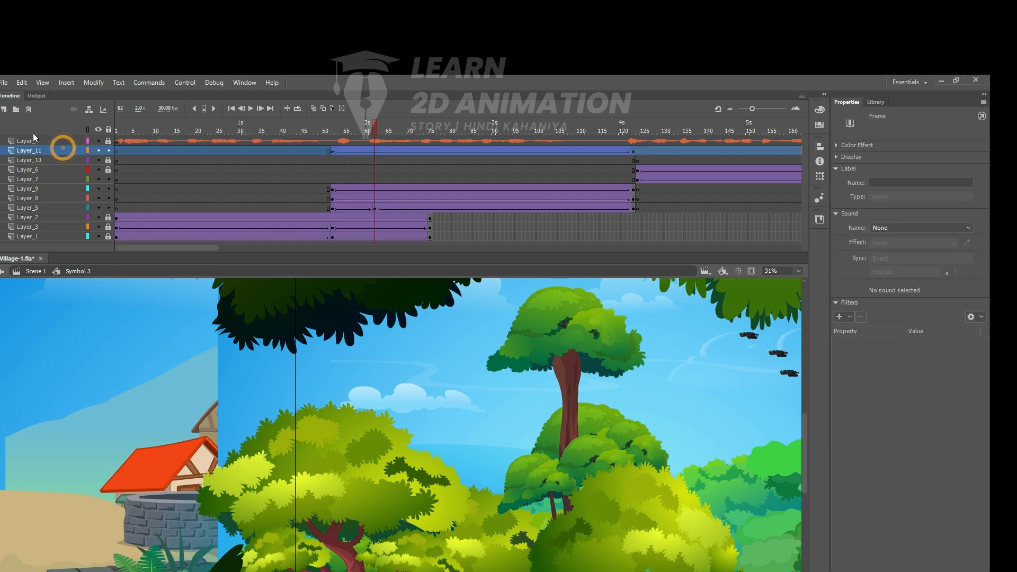
click(5, 109)
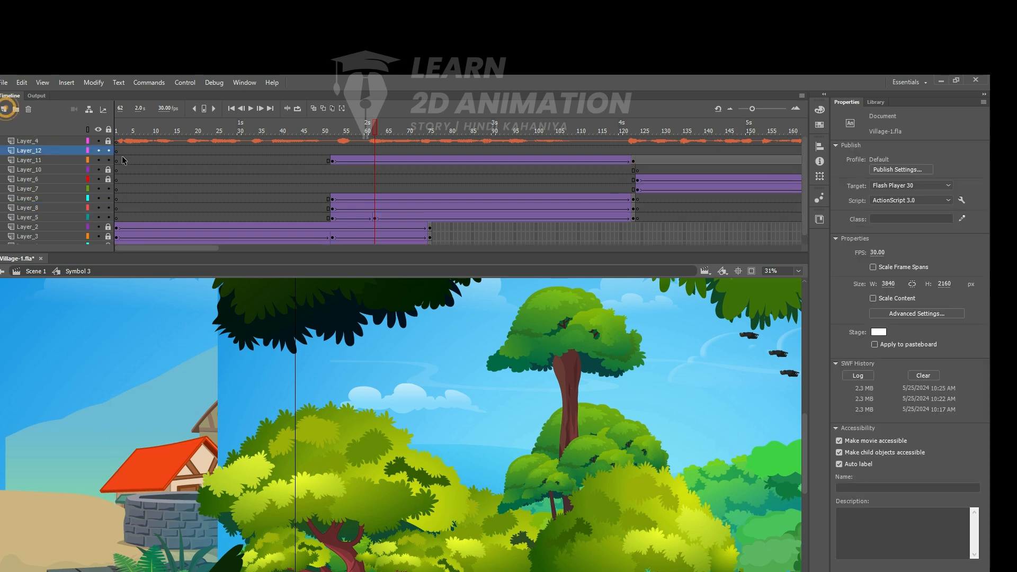
click(332, 152)
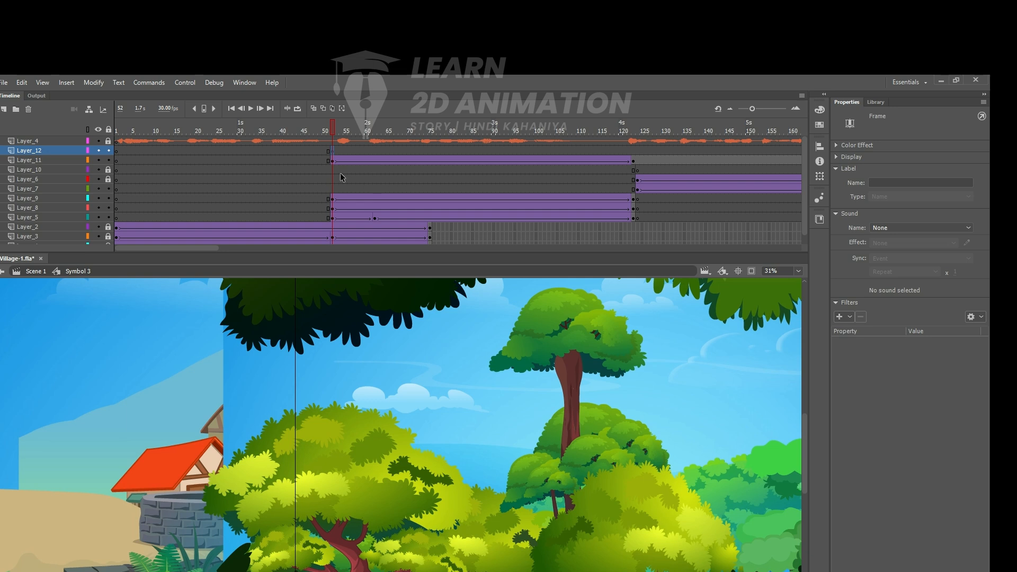
key(ctrl+shift+v)
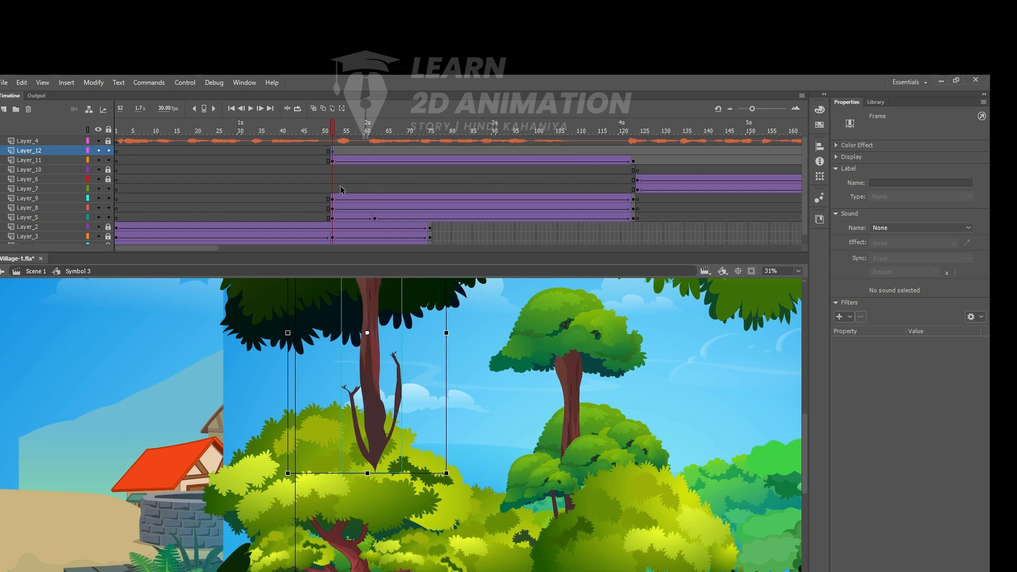
- Move the pasted tree over the original tall tree and convert it to a graphic symbol
drag(369, 316, 570, 394)
key(F8)
key(Return)
drag(590, 320, 590, 334)
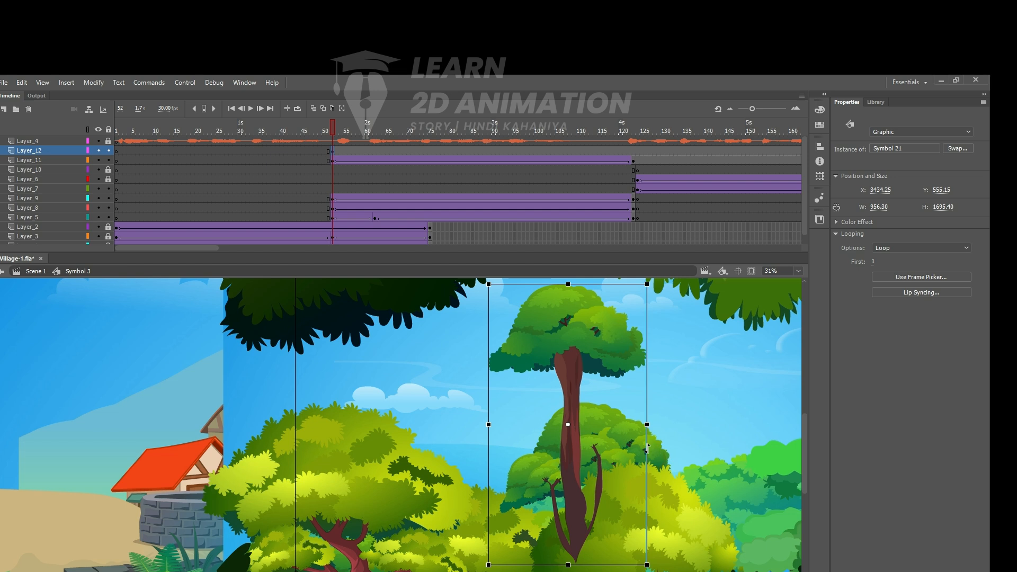
drag(618, 428, 451, 422)
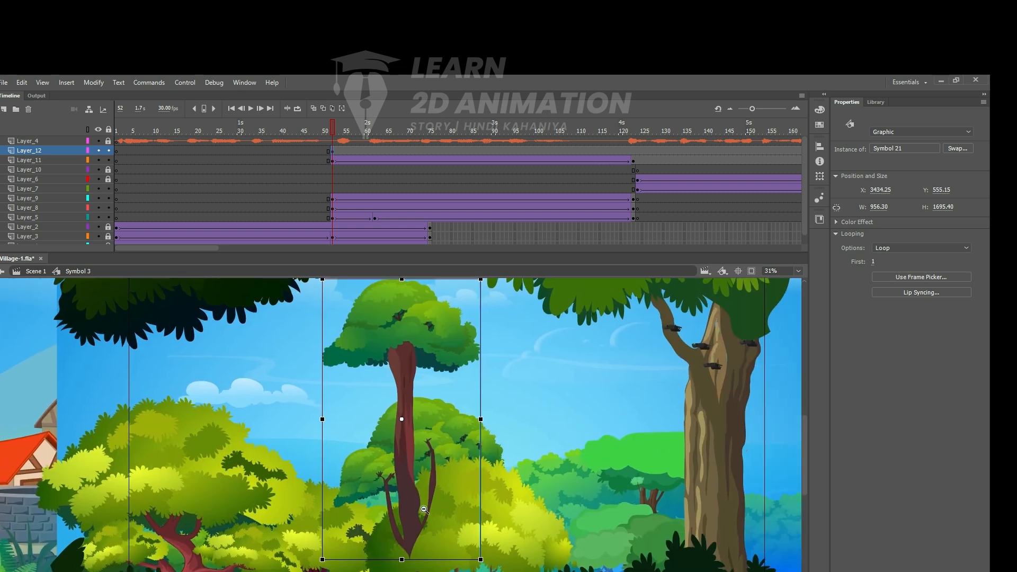
click(423, 510)
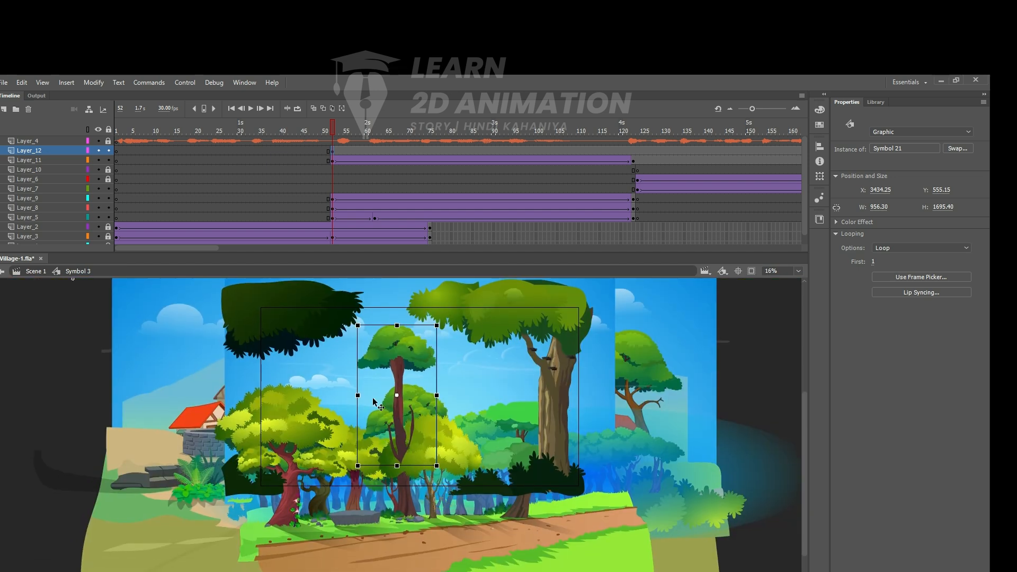
click(405, 382)
drag(393, 452, 406, 411)
- Break the pasted tree apart into plain shapes, keeping it lined up over the original tall tree
key(ctrl+b)
key(ctrl+b)
key(ctrl+b)
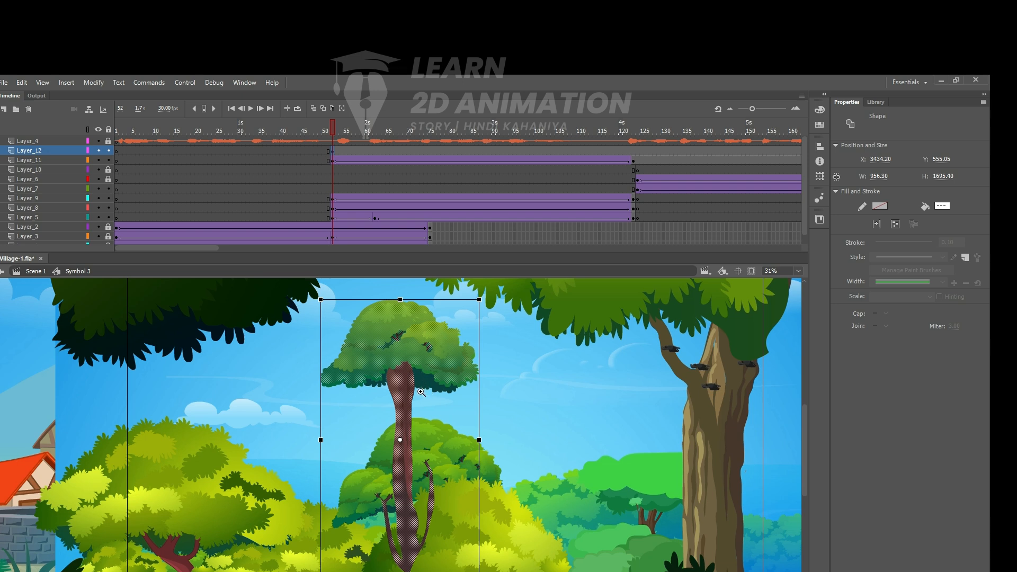
click(421, 392)
drag(451, 391, 581, 386)
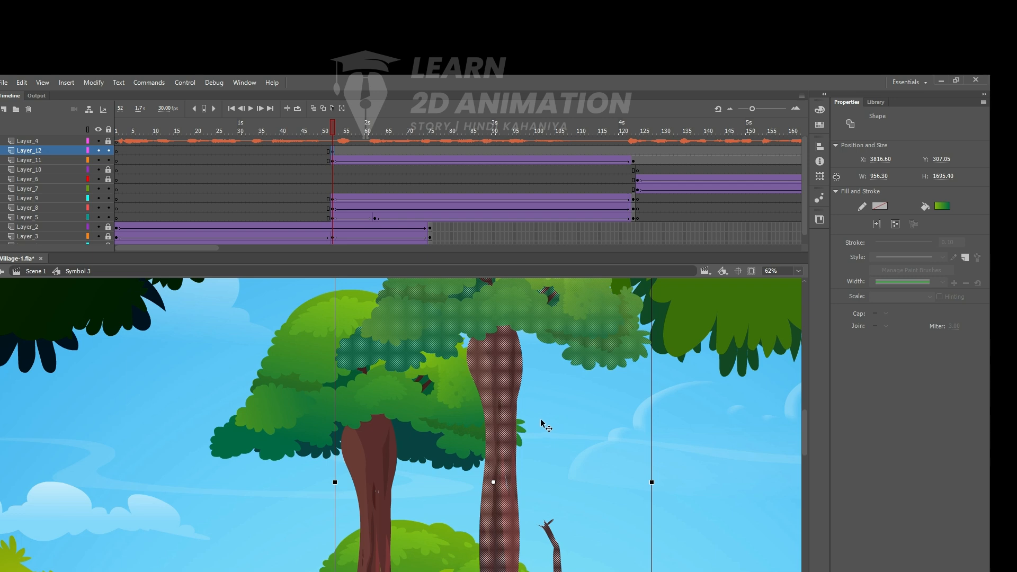
key(ctrl+z)
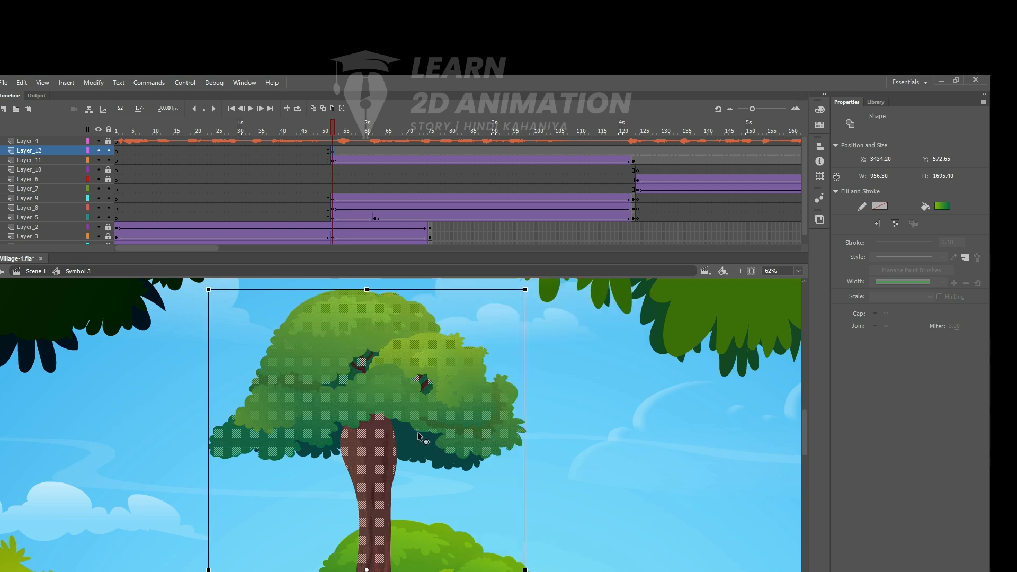
key(ctrl+shift+a)
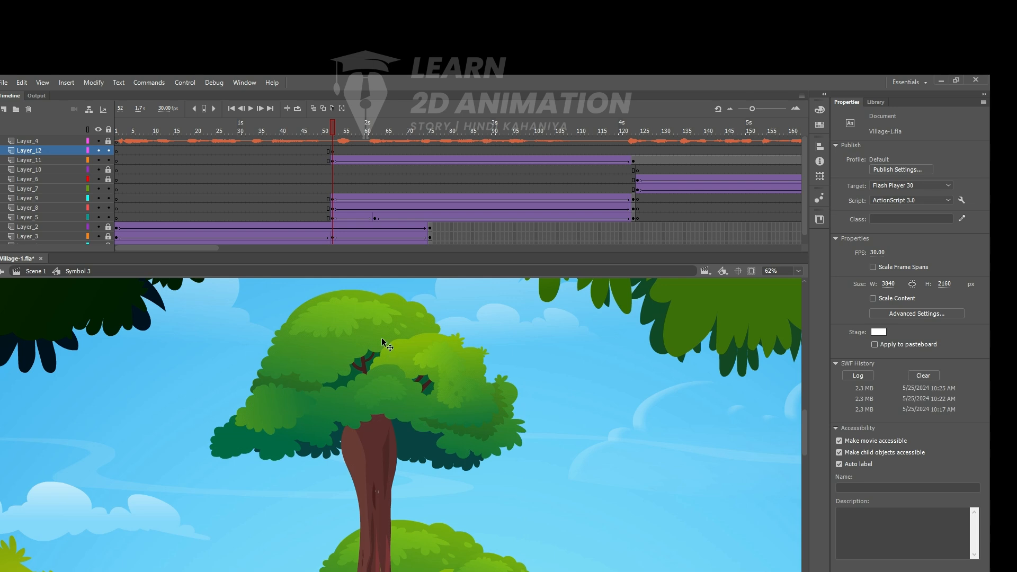
- Open the tree group inside Symbol 14 and delete the original tall tree
double_click(366, 327)
double_click(366, 327)
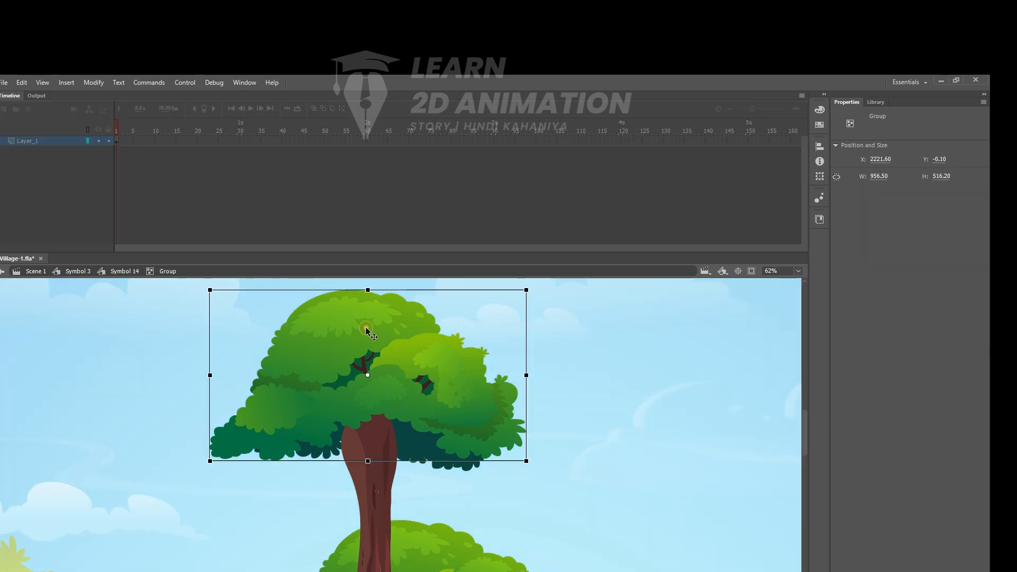
double_click(366, 327)
double_click(554, 340)
click(414, 436)
drag(433, 422, 473, 305)
key(ctrl+z)
click(366, 468)
shift+click(372, 500)
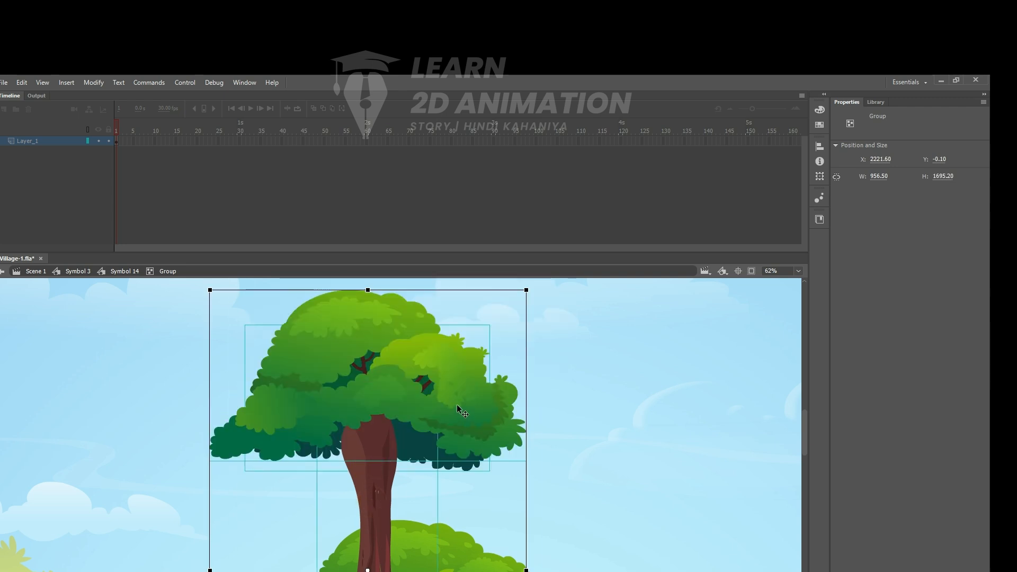
key(Delete)
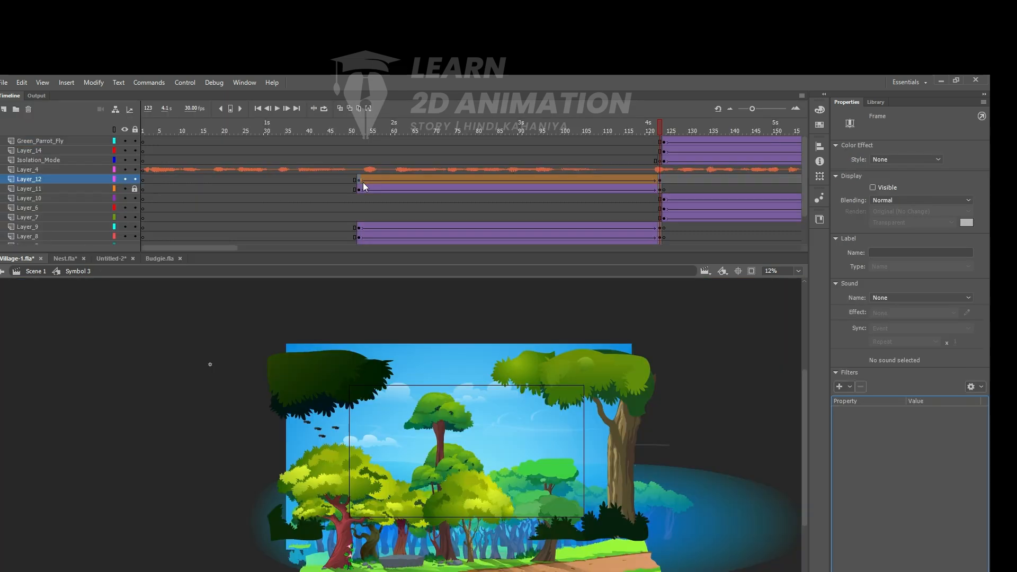
- Add a new layer above Layer_12 with a blank keyframe at frame 52 and draw a black rectangle over the forest scene
click(363, 180)
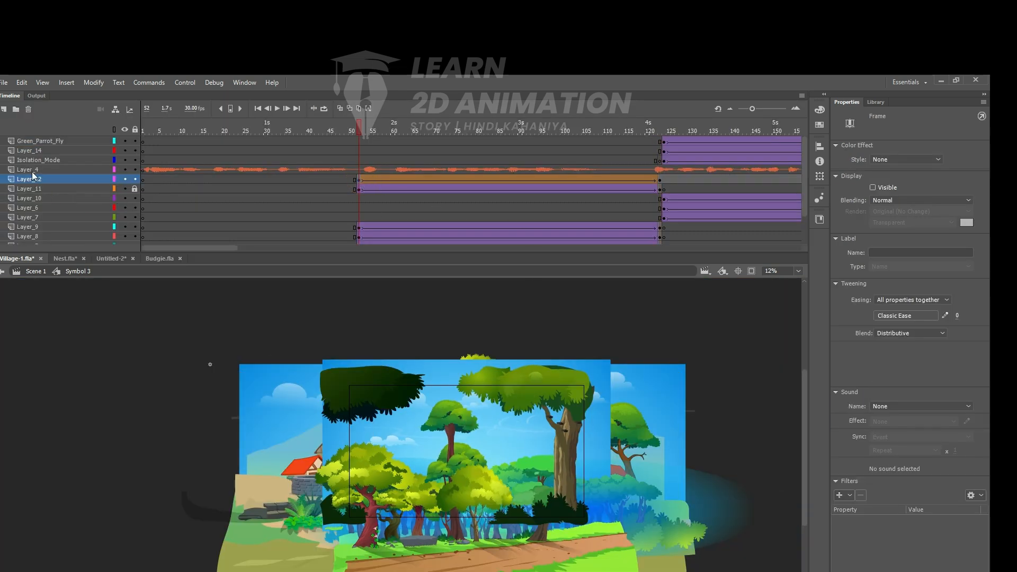
click(3, 110)
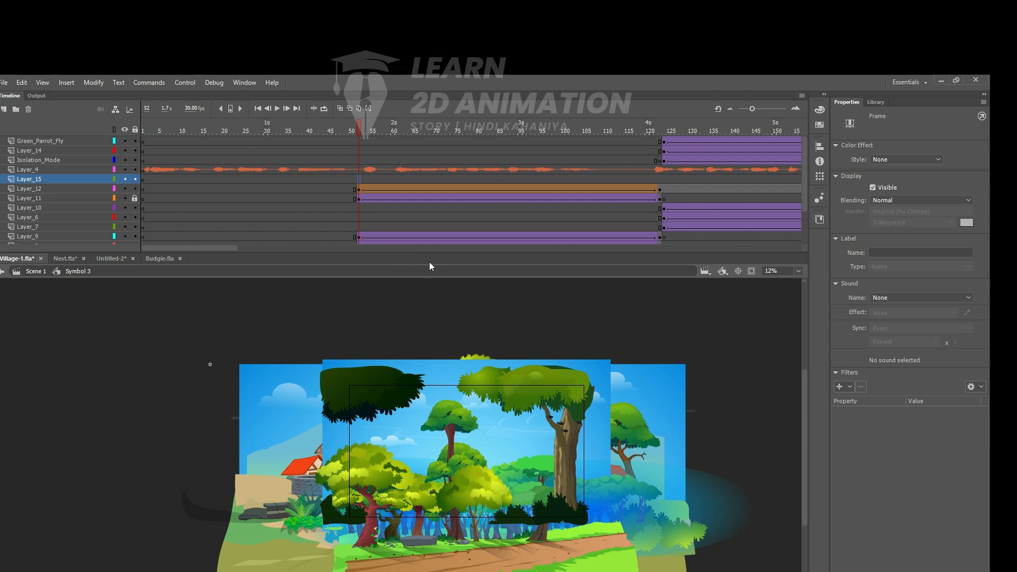
key(F7)
key(r)
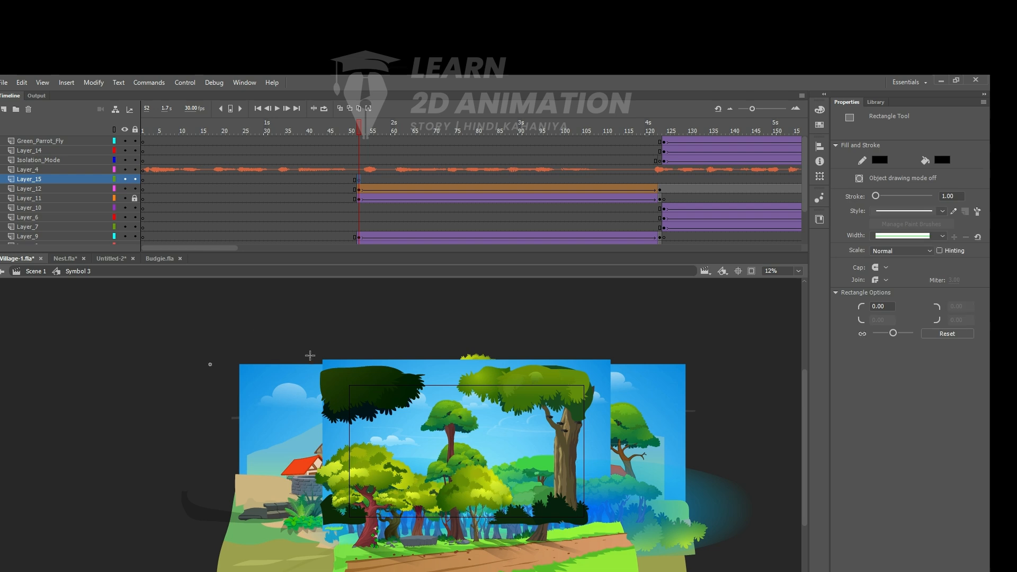
drag(333, 368, 600, 494)
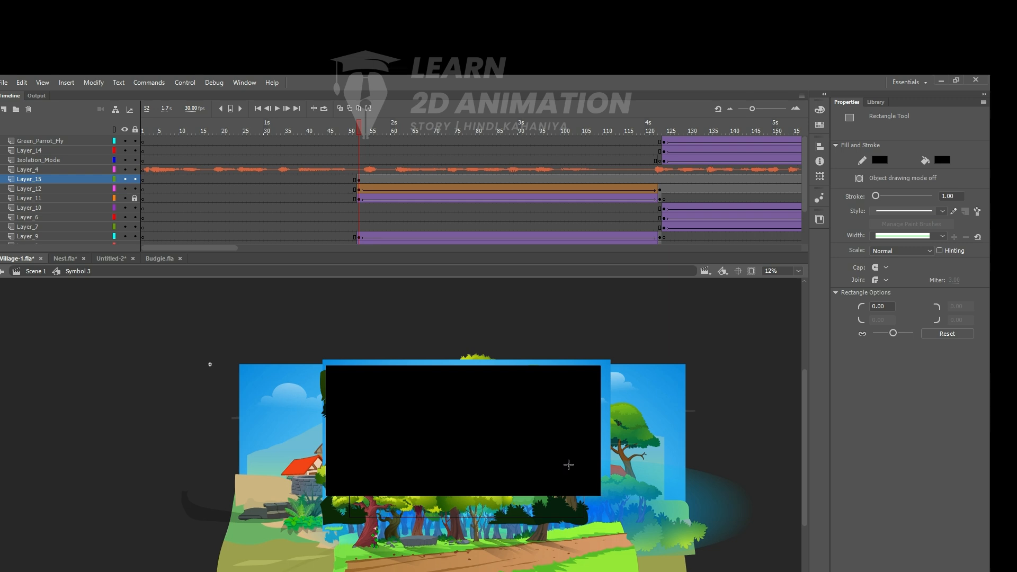
- Delete the black rectangle's fill and outline from Layer_15 over the forest scene
key(v)
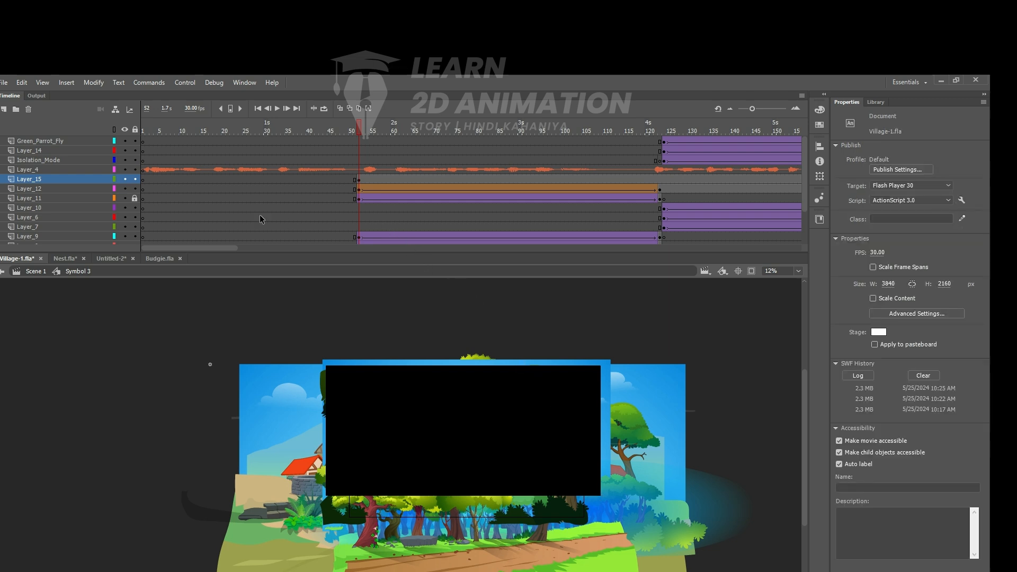
click(406, 403)
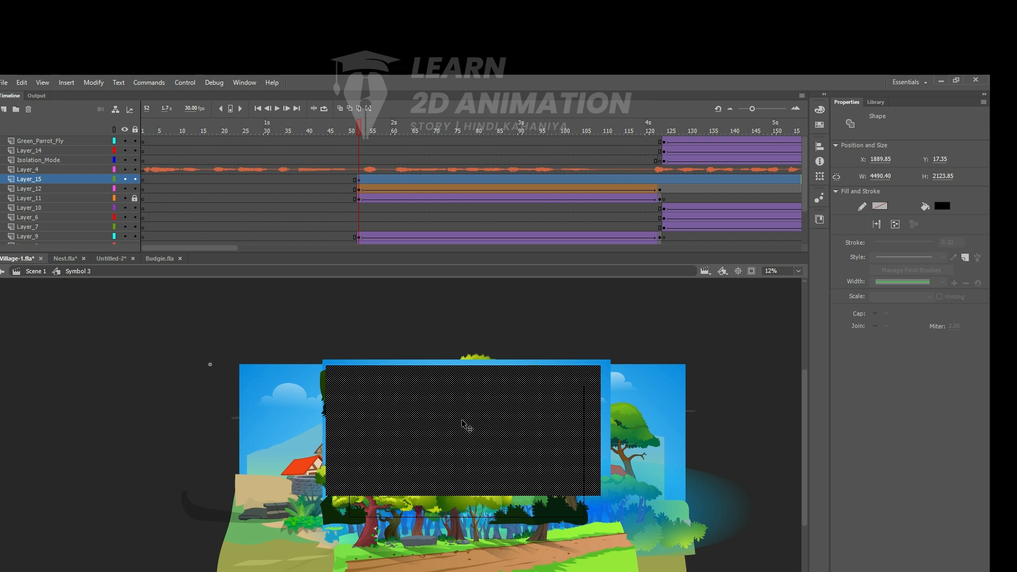
key(Delete)
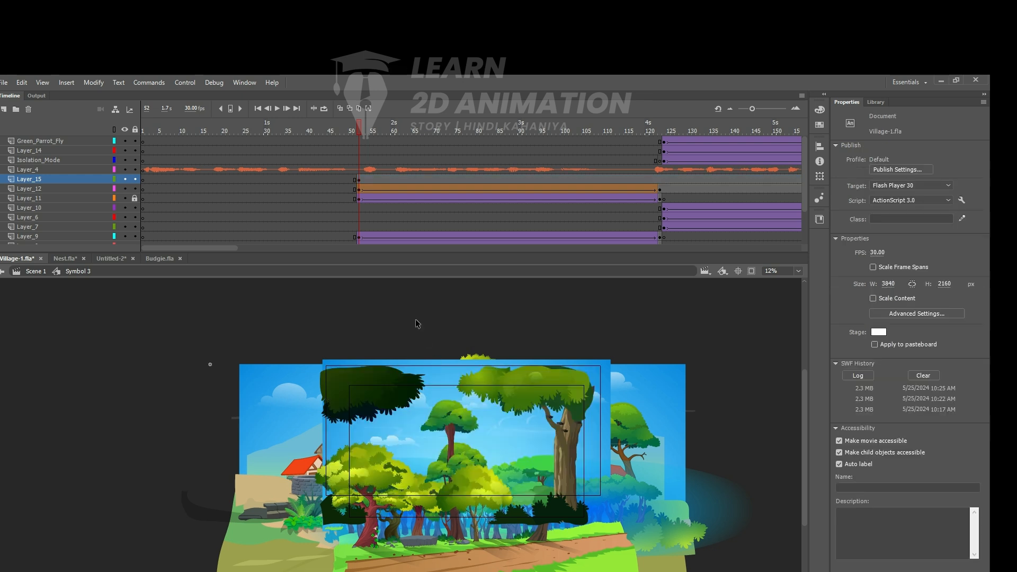
click(386, 497)
key(Delete)
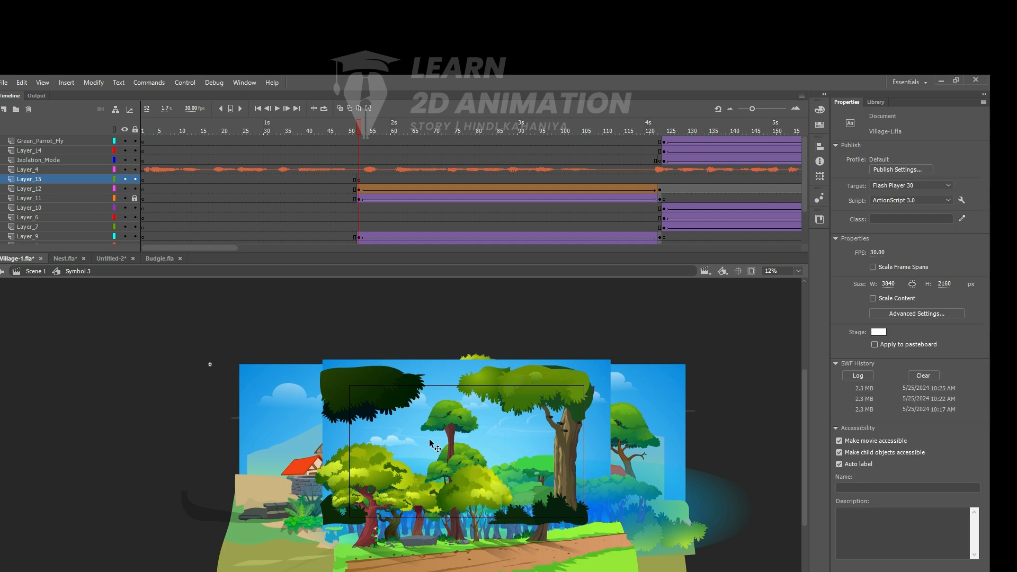
- Select the Layer_12 artwork at frame 52 and unlock Layer_11
click(360, 189)
click(454, 419)
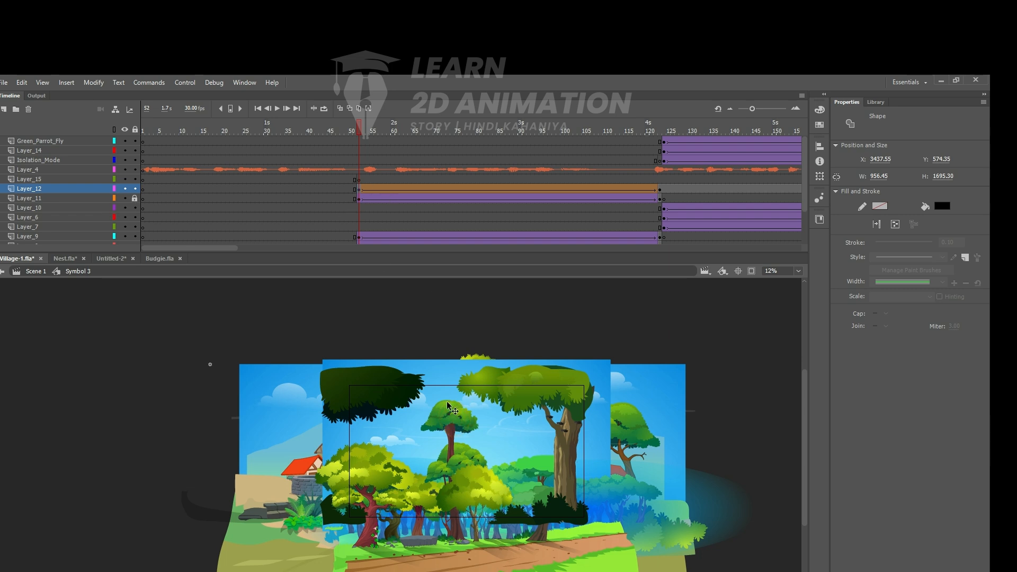
click(458, 422)
drag(467, 440, 448, 327)
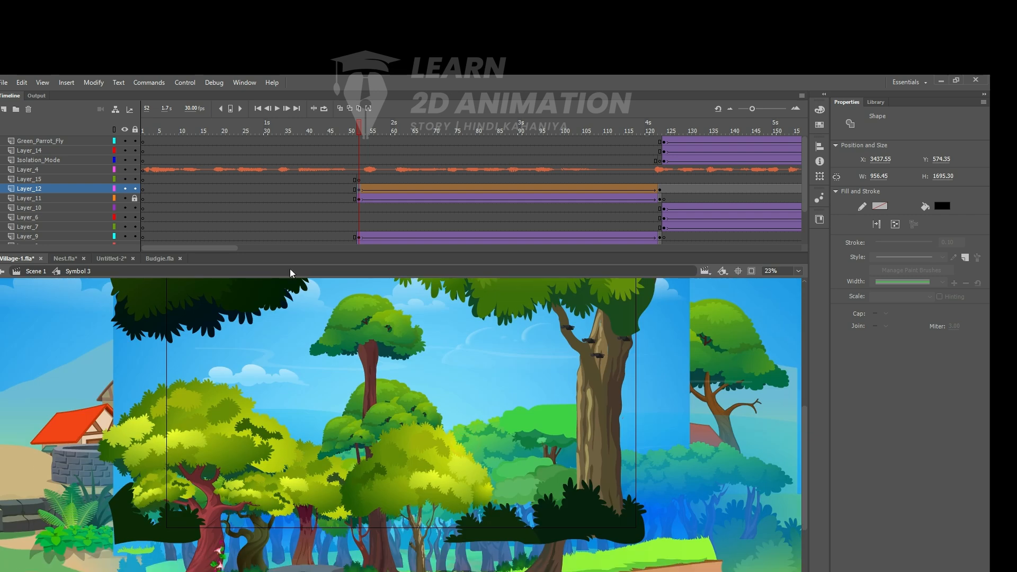
click(135, 199)
click(378, 324)
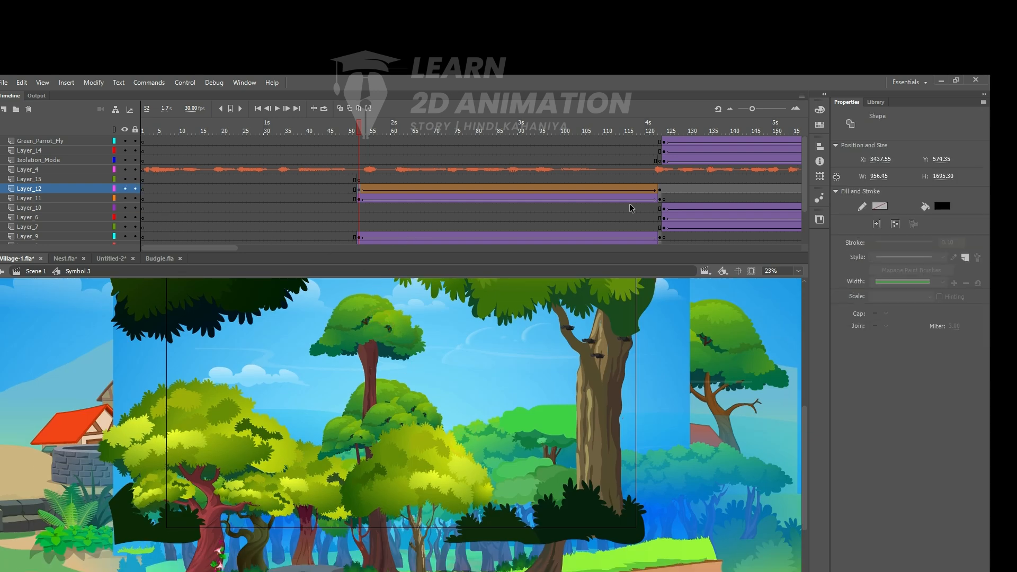
- Remove the shape tween from the Layer_12 frame span that starts at frame 52
click(608, 188)
right_click(608, 189)
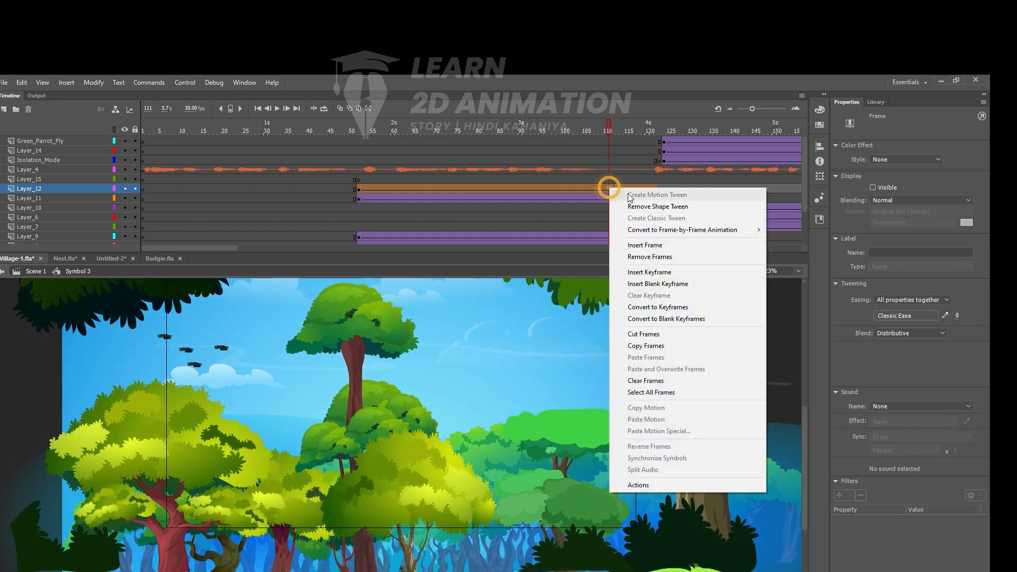
click(654, 207)
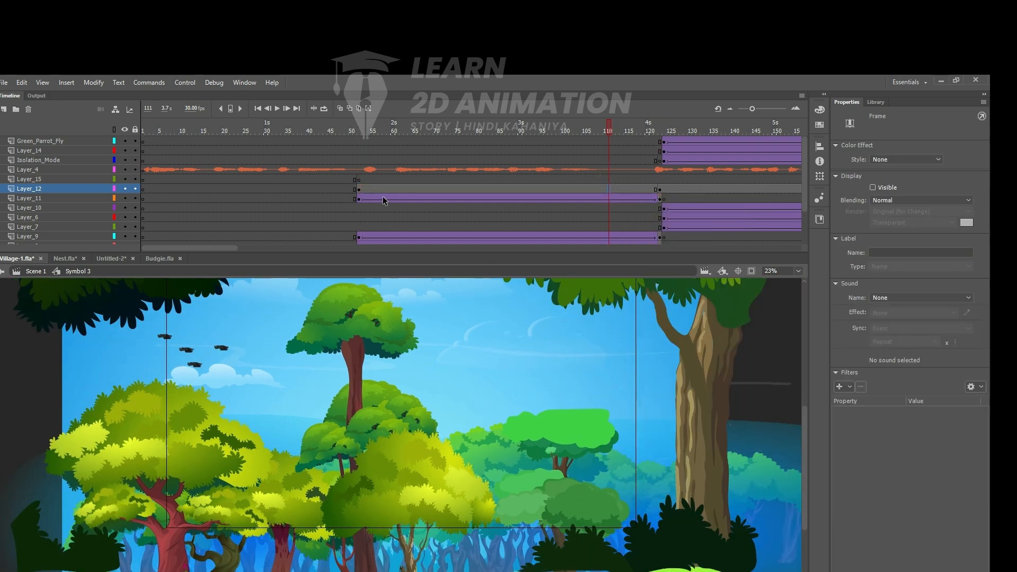
- Check where the Layer_12 shape sits around the tall tree at frame 52
click(359, 190)
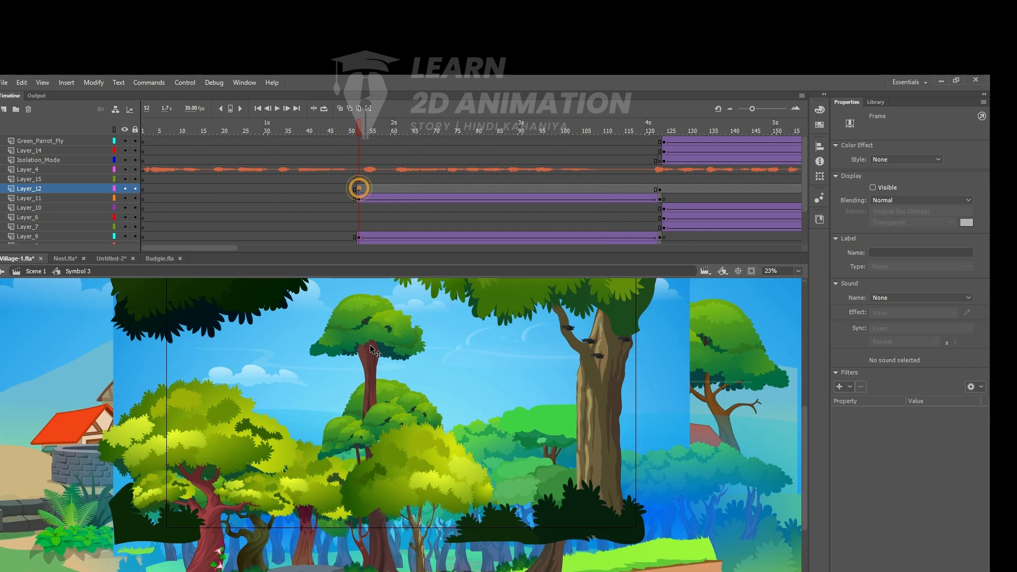
click(370, 333)
click(369, 327)
ctrl+shift+click(413, 325)
drag(363, 317, 341, 280)
drag(376, 407, 331, 411)
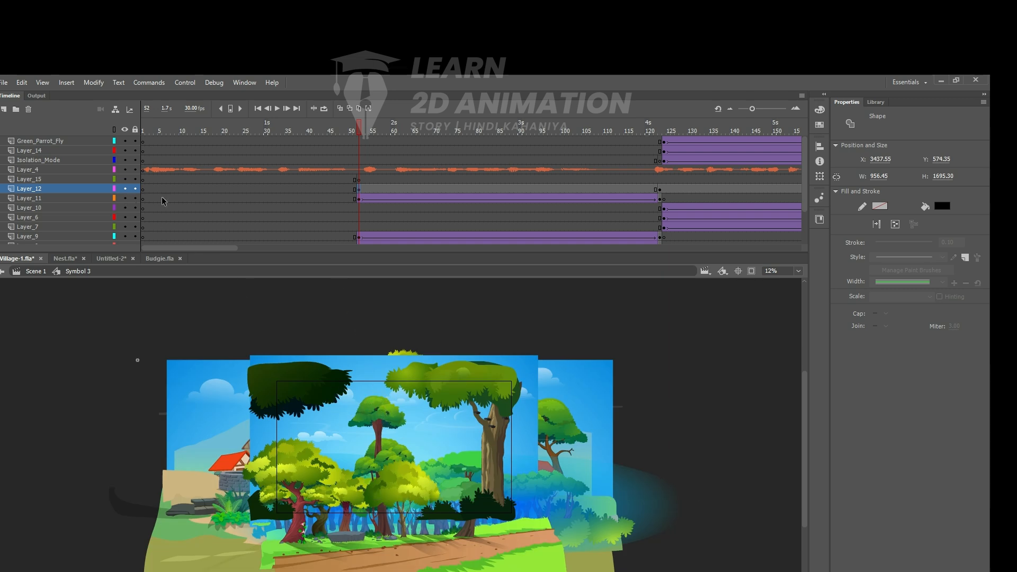
- Hide Layer_11 and every layer below it to isolate Layer_12
drag(125, 200, 124, 236)
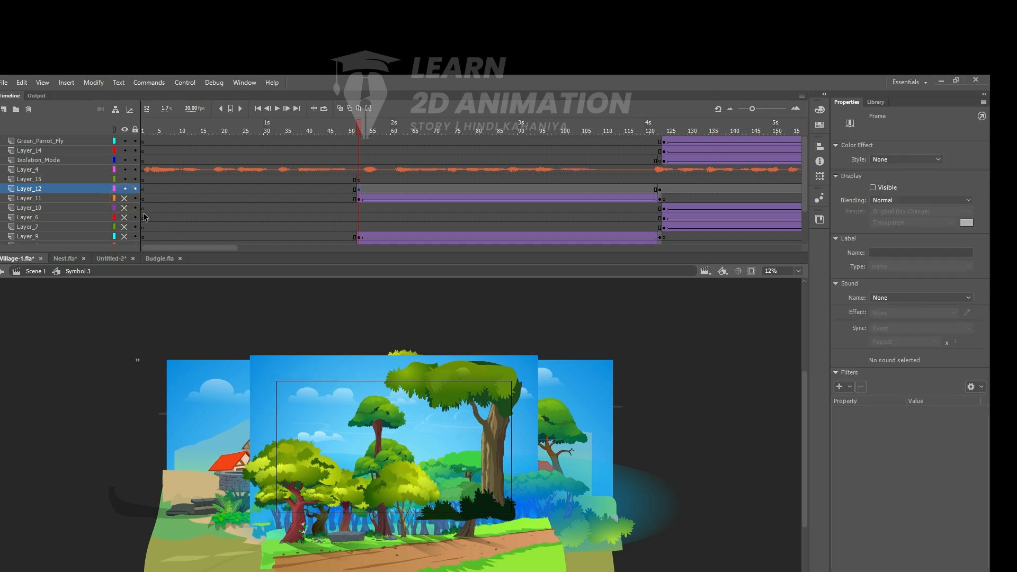
scroll(139, 214, down, 2)
drag(125, 198, 126, 237)
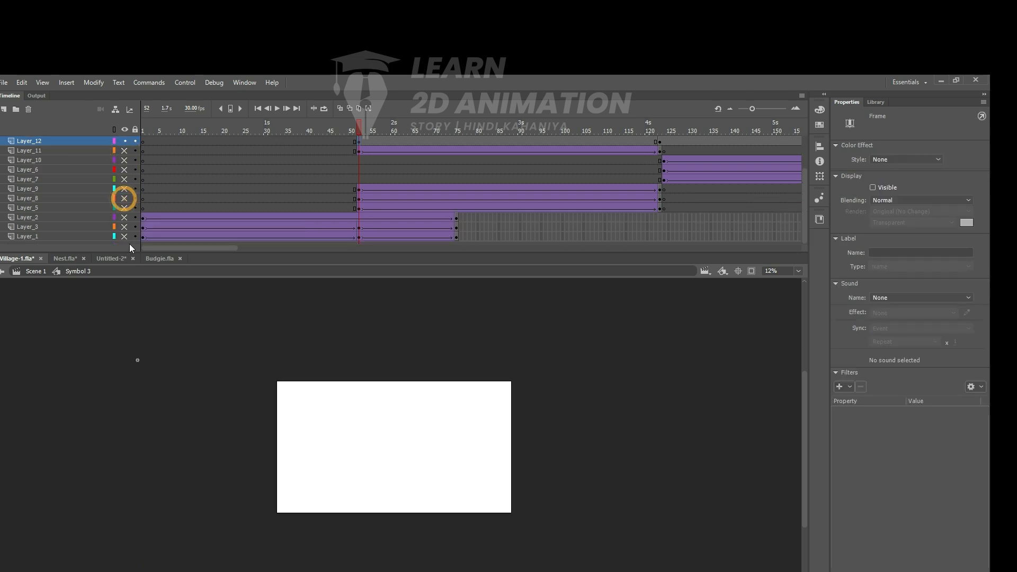
scroll(296, 172, up, 2)
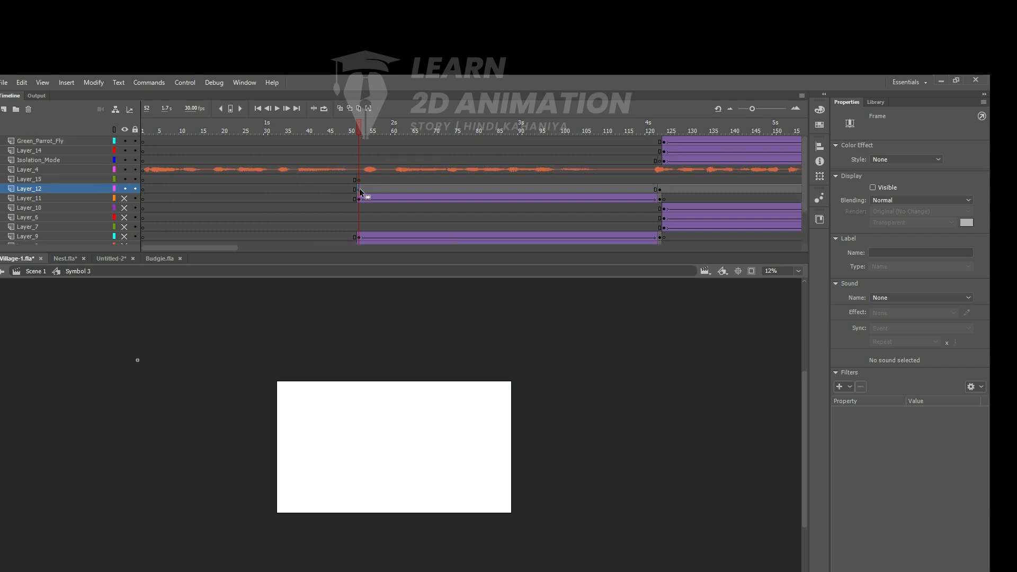
click(125, 189)
click(61, 188)
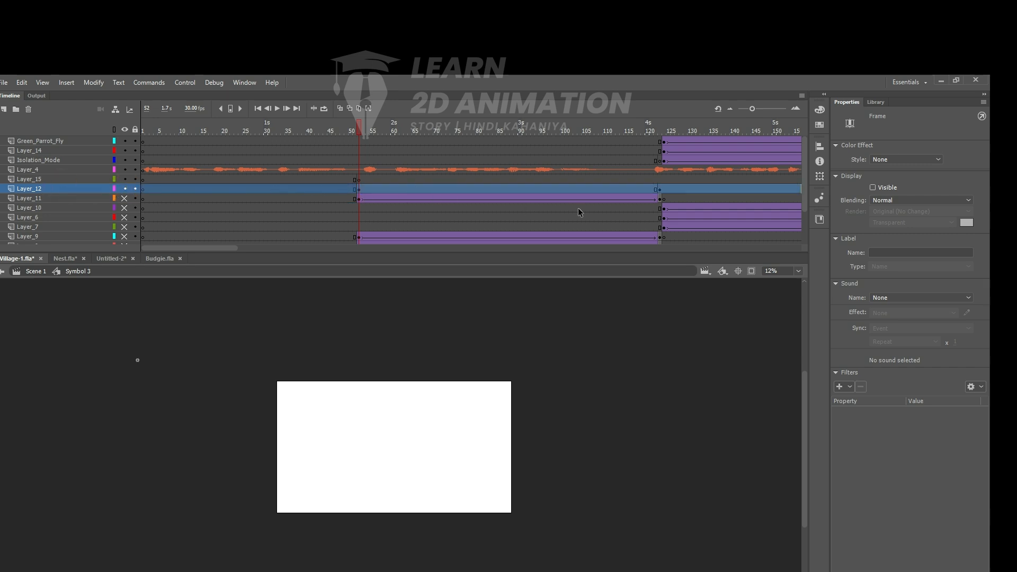
- Examine the artwork on the isolated Layer_12 at frame 123
click(659, 189)
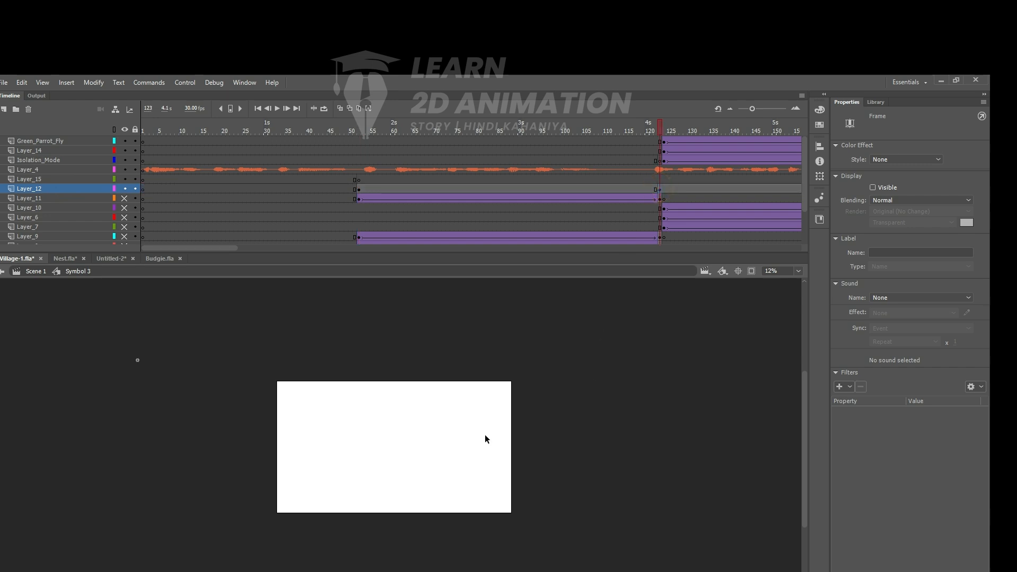
drag(223, 336, 690, 544)
key(z)
alt+click(412, 389)
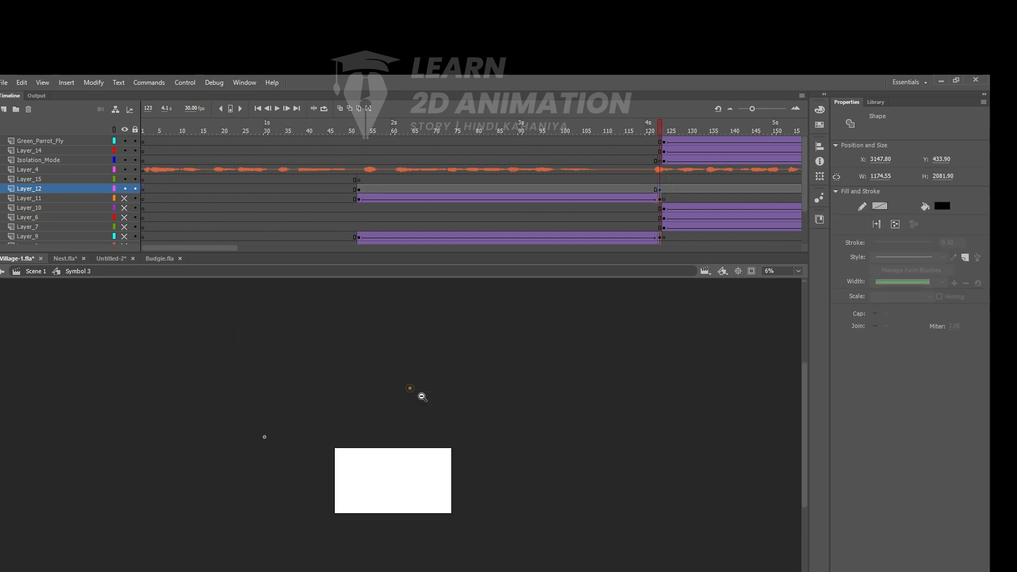
alt+click(548, 439)
click(354, 445)
drag(484, 482, 476, 353)
- Show Layer_11 and all layers below it again and return to Layer_12 at frame 52
drag(124, 198, 126, 244)
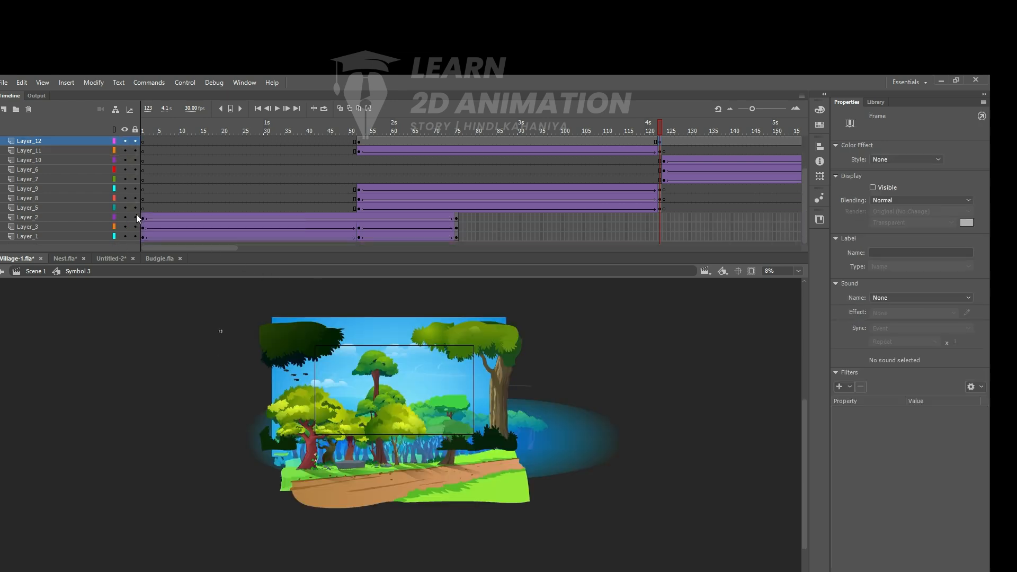
scroll(135, 214, up, 3)
click(358, 189)
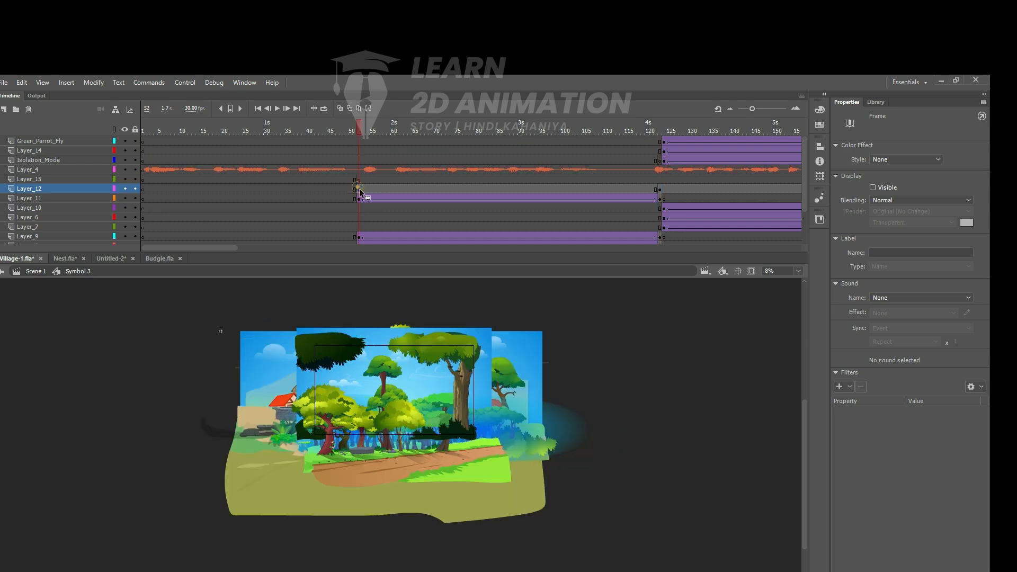
click(386, 363)
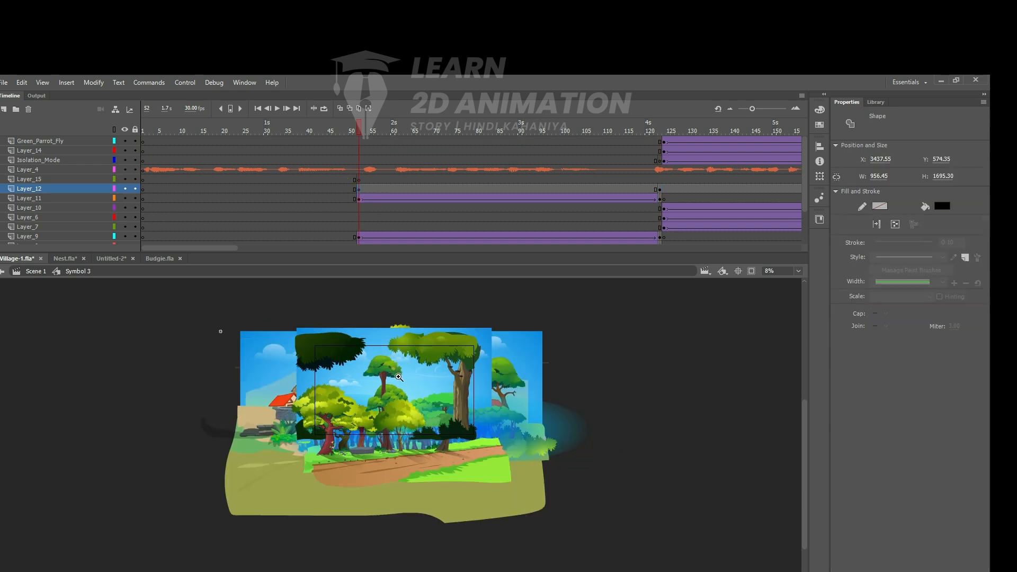
scroll(401, 390, up, 2)
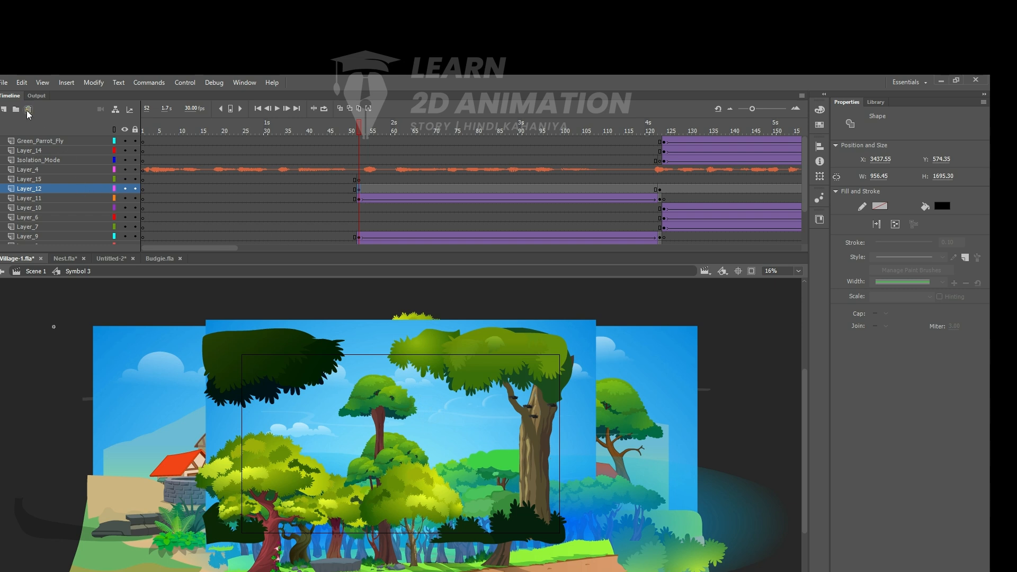
- Try deleting a layer from the Symbol 3 timeline and undo the deletion
click(28, 110)
key(ctrl+z)
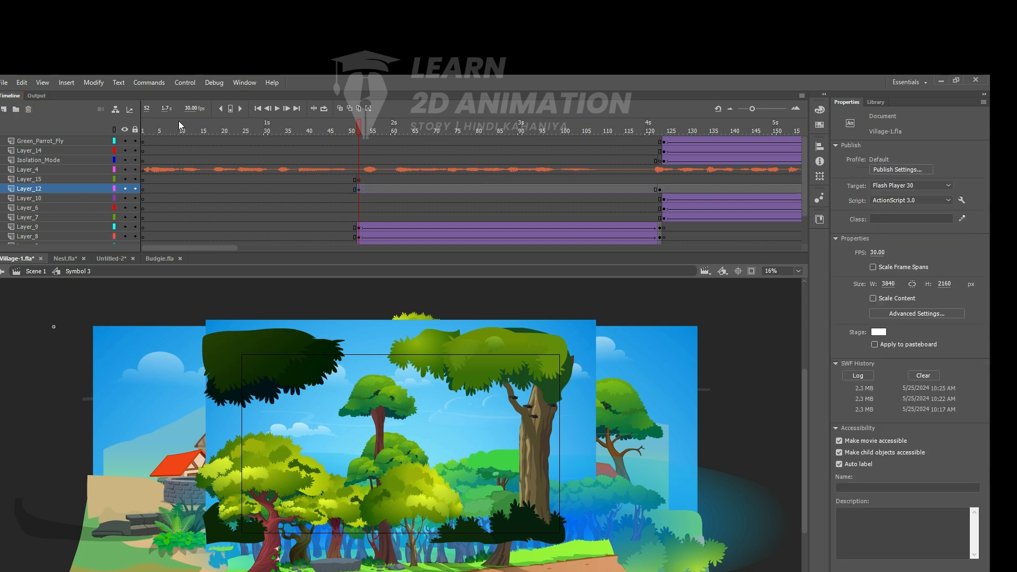
- Check the timeline around frame 176 and delete Layer_12 from Symbol 3
drag(362, 136, 249, 176)
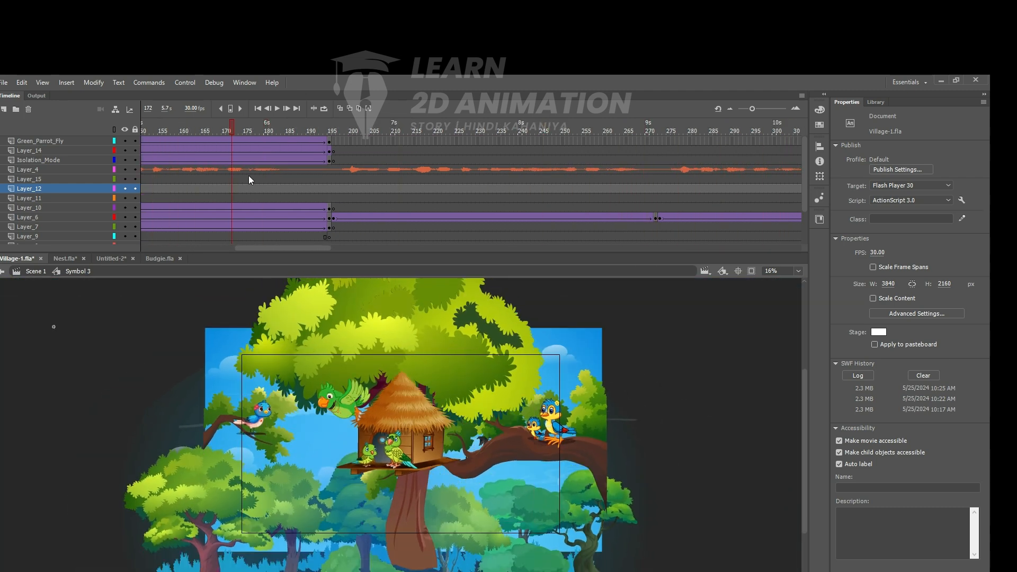
mouse_move(752, 108)
mouse_down()
mouse_move(739, 109)
mouse_move(777, 110)
mouse_move(752, 109)
mouse_up()
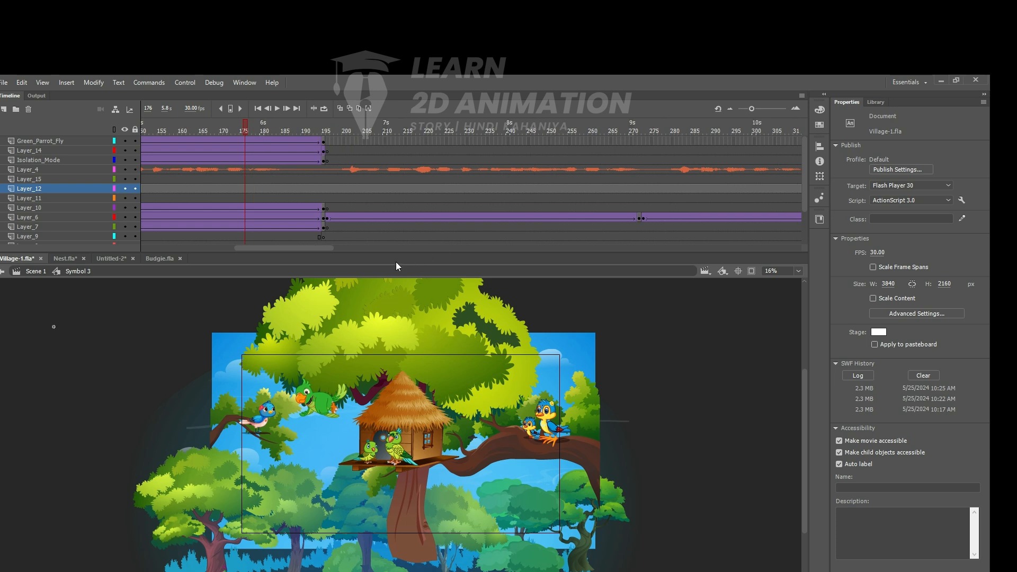
drag(326, 248, 216, 245)
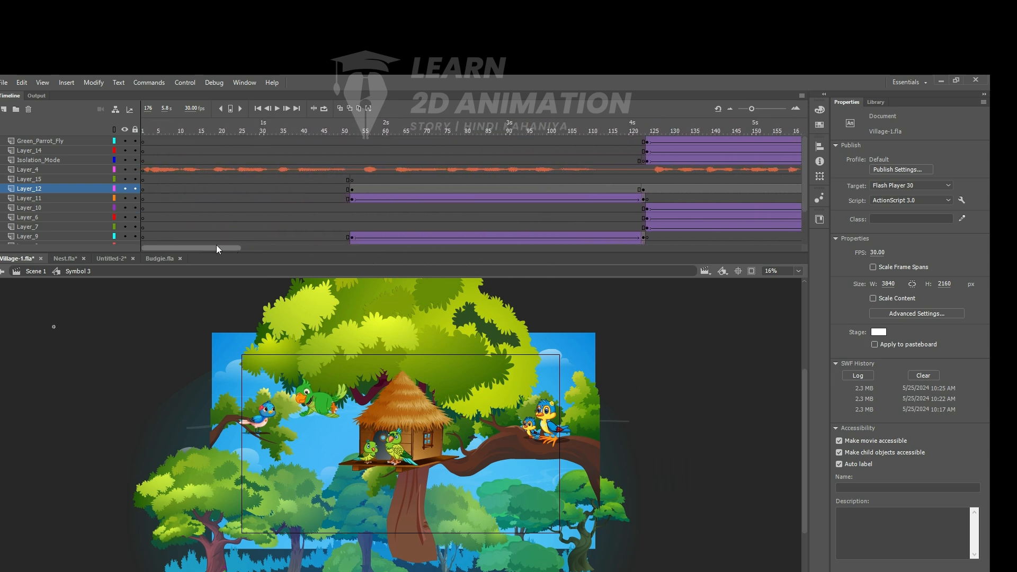
click(148, 189)
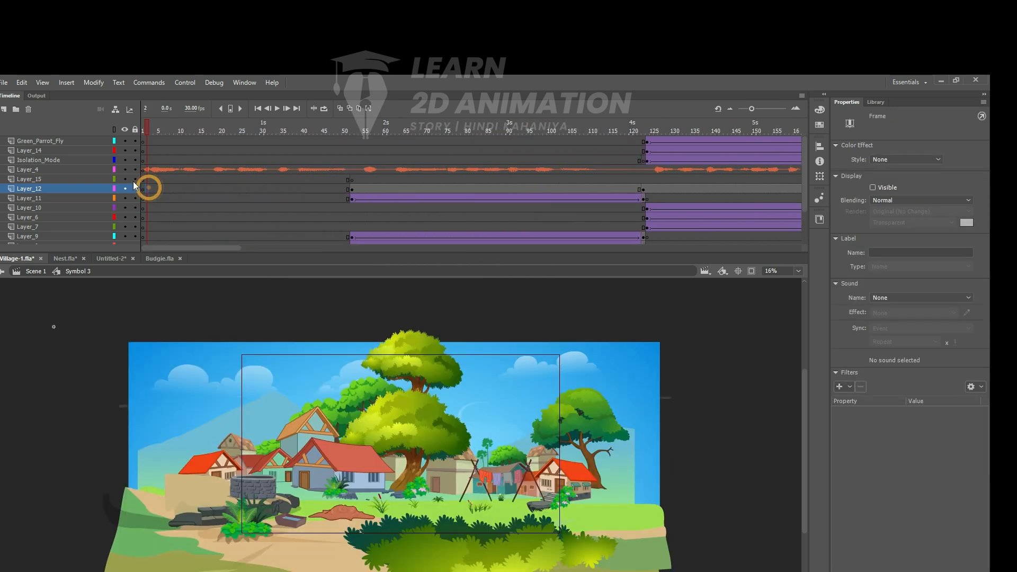
click(72, 187)
click(29, 109)
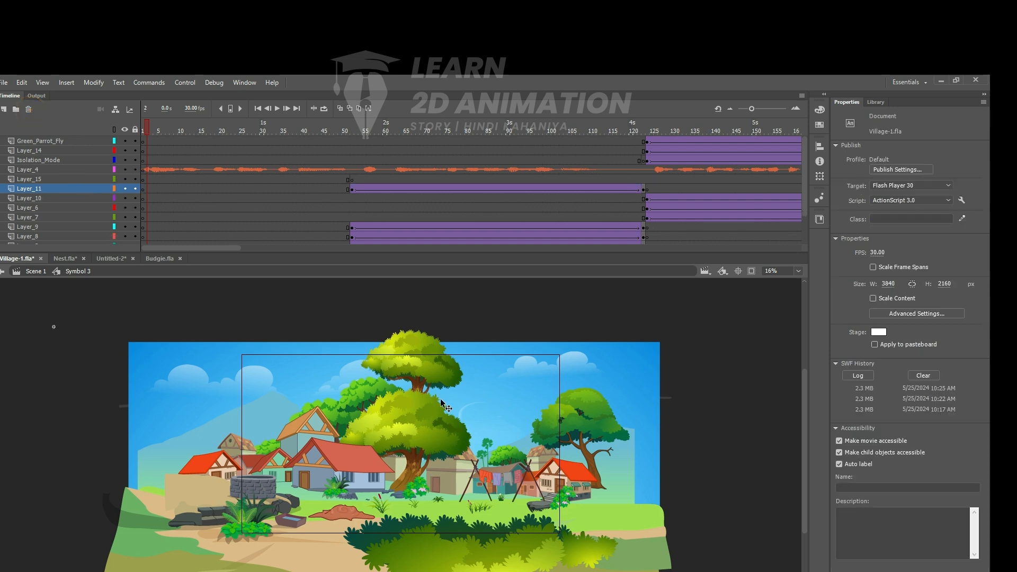
- Try moving part of the tall tree inside its group in Symbol 14, undo the move and return to Symbol 3
click(421, 366)
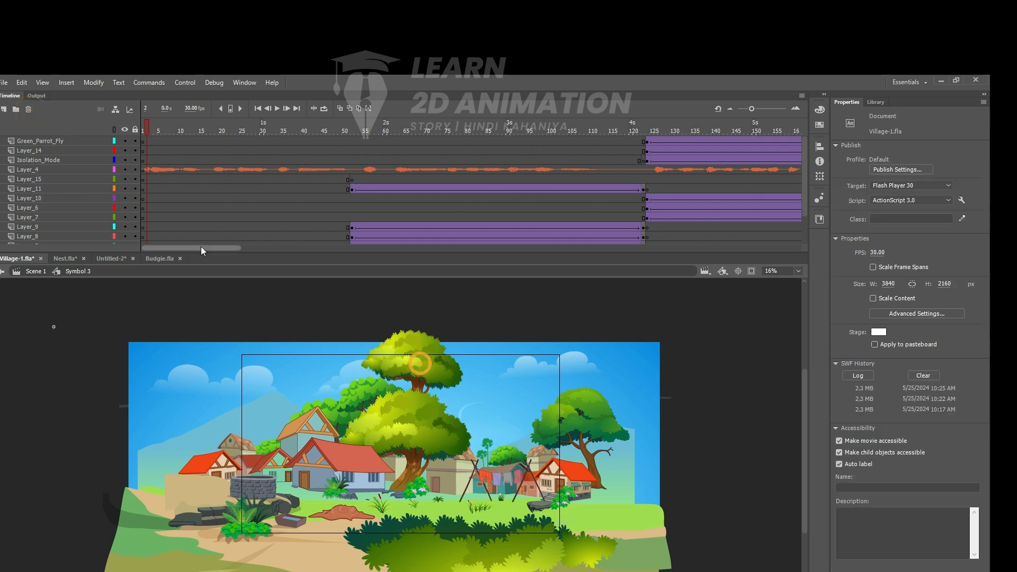
click(557, 132)
double_click(370, 399)
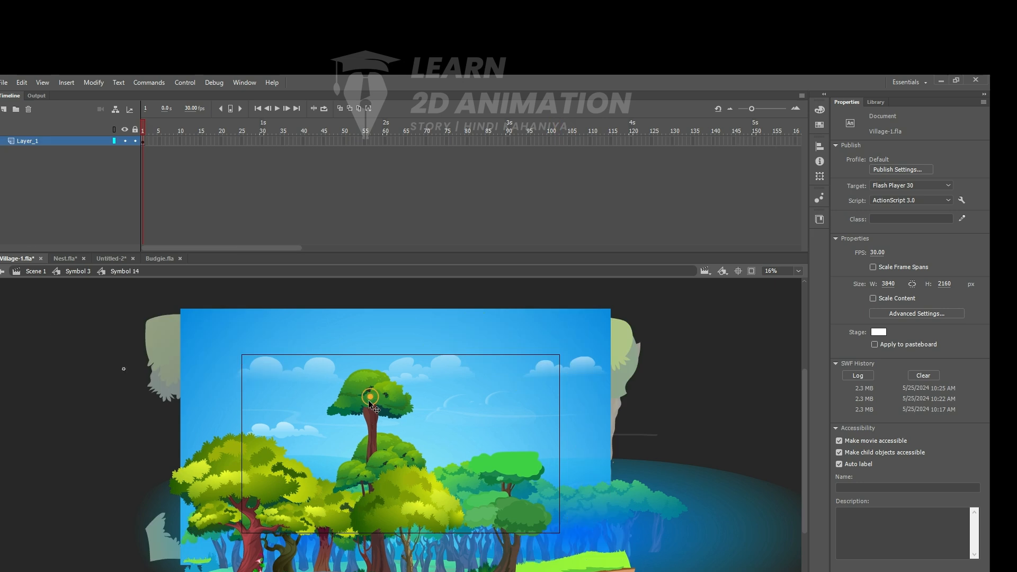
double_click(370, 399)
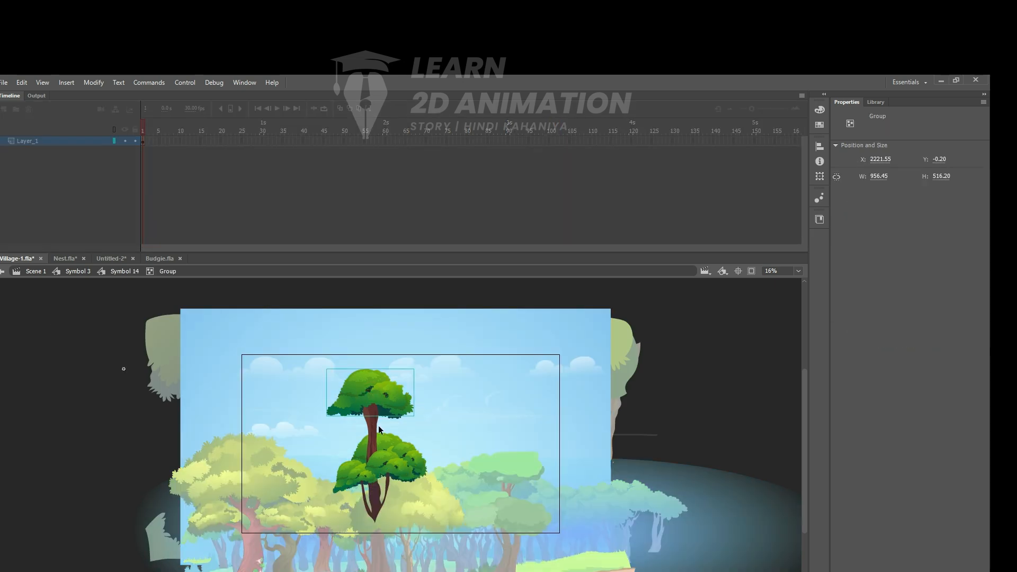
shift+click(370, 424)
drag(382, 414, 536, 368)
key(ctrl+z)
double_click(107, 355)
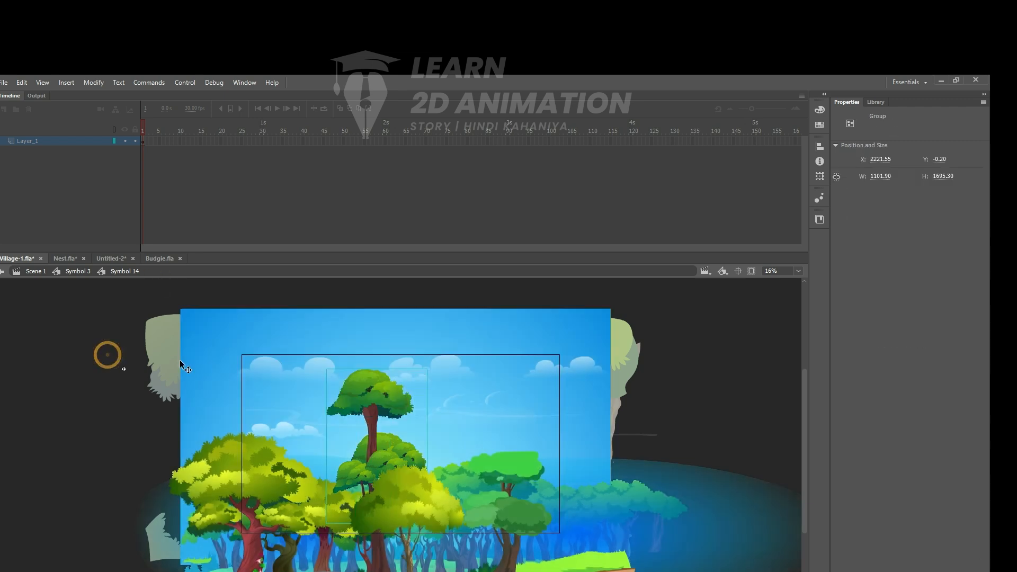
double_click(82, 360)
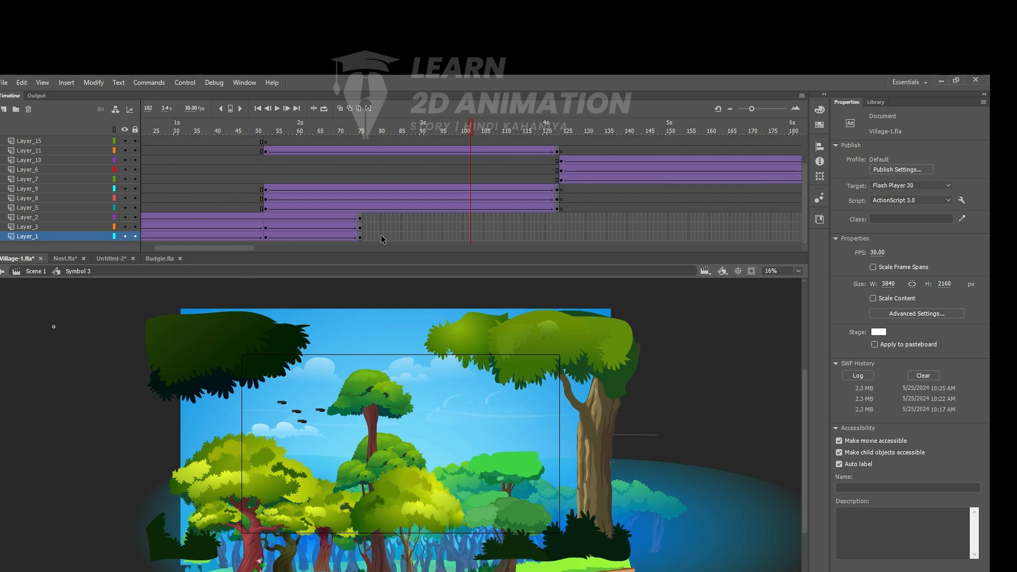
- Add a layer above Layer_11 and paste the copied tall tree in place on it at frame 52
click(284, 405)
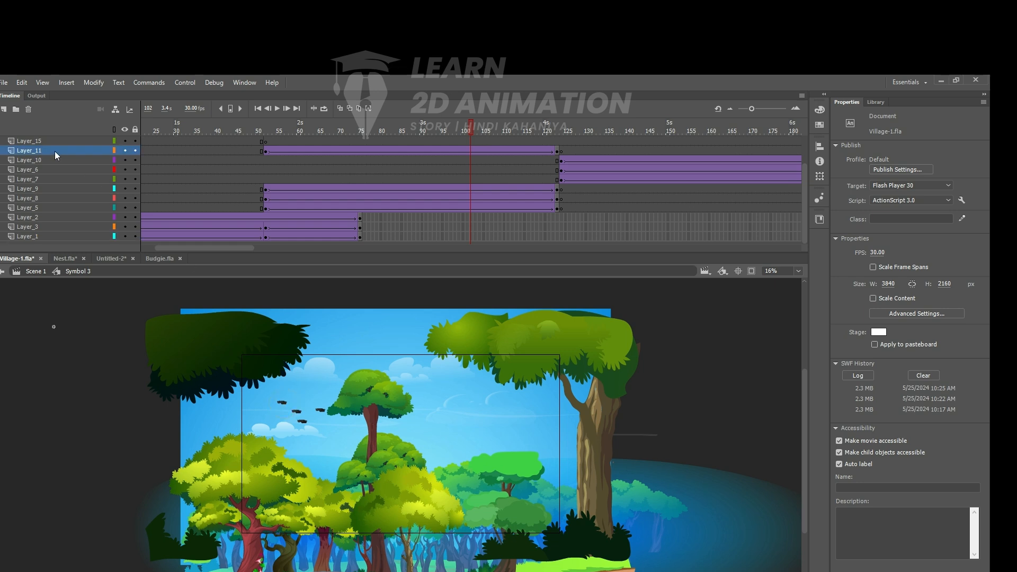
click(5, 111)
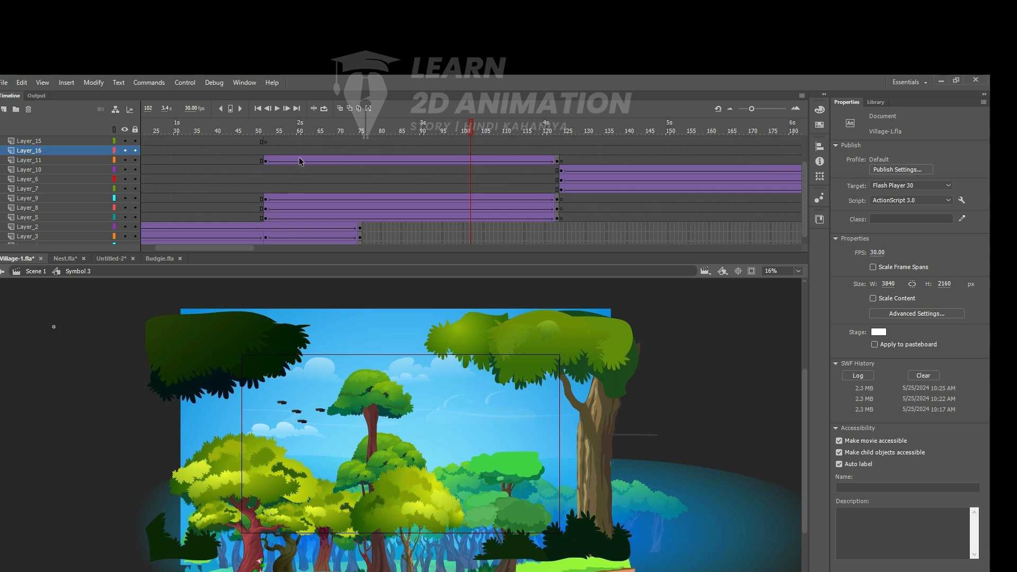
click(266, 151)
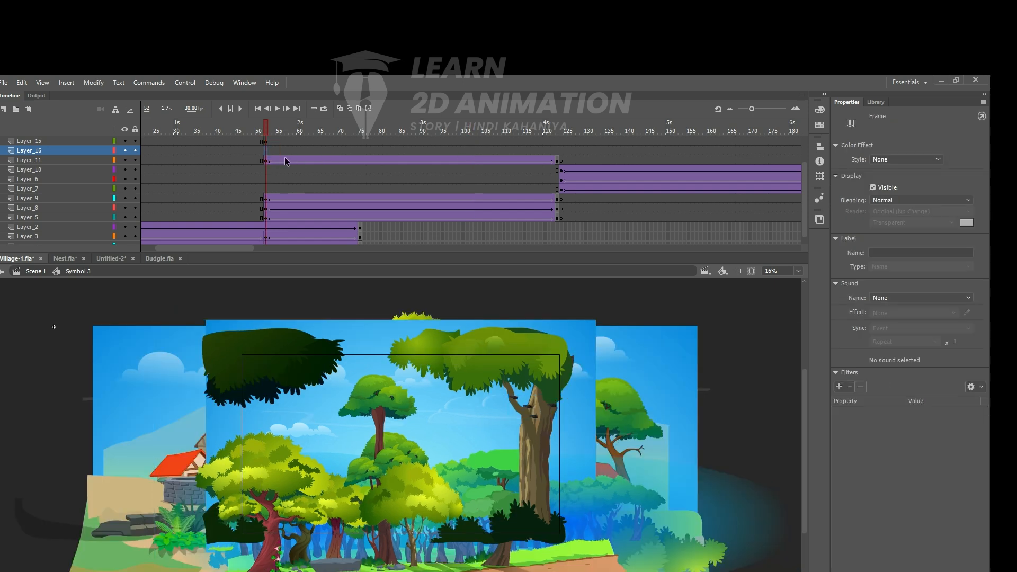
key(ctrl+shift+v)
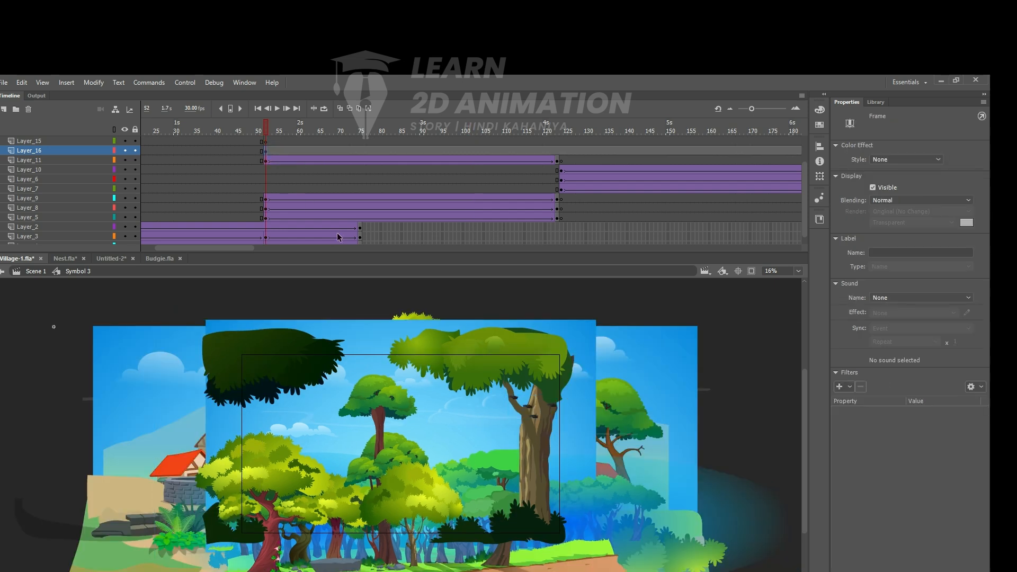
- Break the pasted tree apart into plain shapes and fill it with solid black
drag(290, 360, 389, 406)
key(z)
click(371, 395)
key(space)
drag(410, 464, 412, 370)
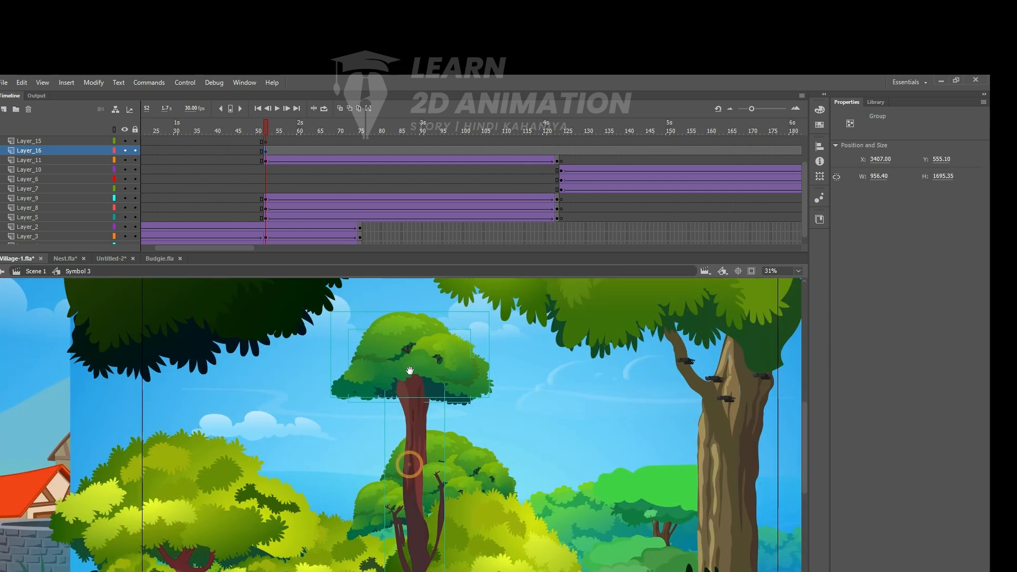
key(ctrl+b)
key(ctrl+b)
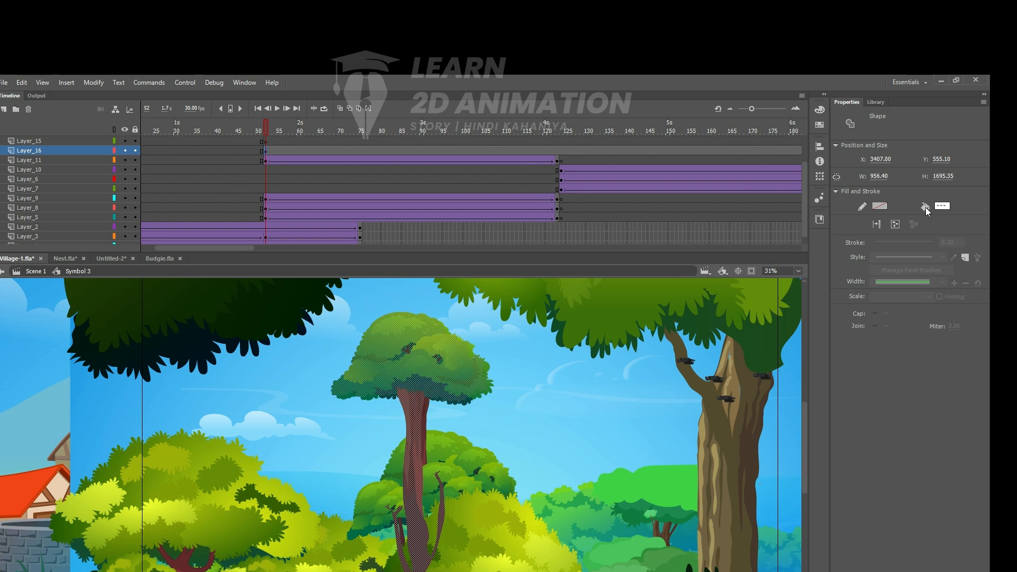
click(942, 211)
click(940, 208)
click(785, 277)
- Nudge the black tree silhouette to X 3439, Y 574.3 so it covers the original tall tree
key(Down)
key(Down)
key(Down)
key(Down)
key(Down)
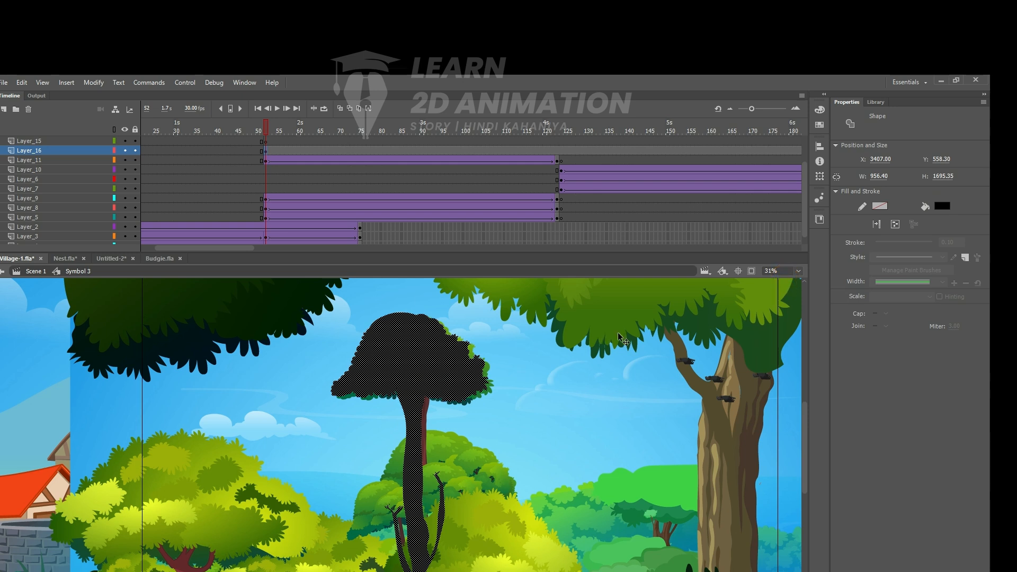
key(Right)
key(Right)
key(Right)
key(Right)
key(Right)
key(Right)
key(Right)
key(Right)
key(Right)
key(Right)
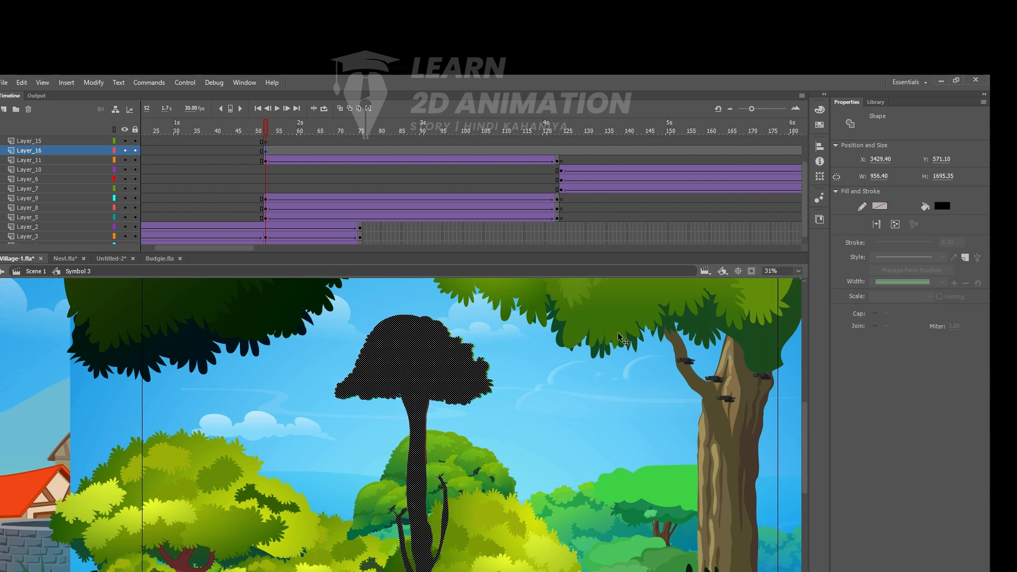
key(Down)
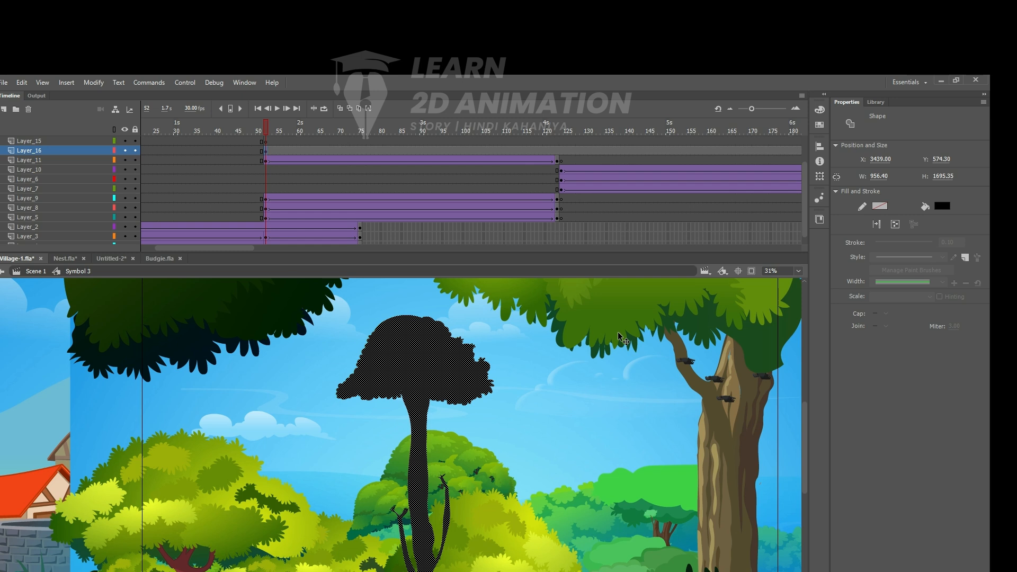
- Change the tree silhouette's fill to red #FF0000
click(572, 435)
alt+click(420, 392)
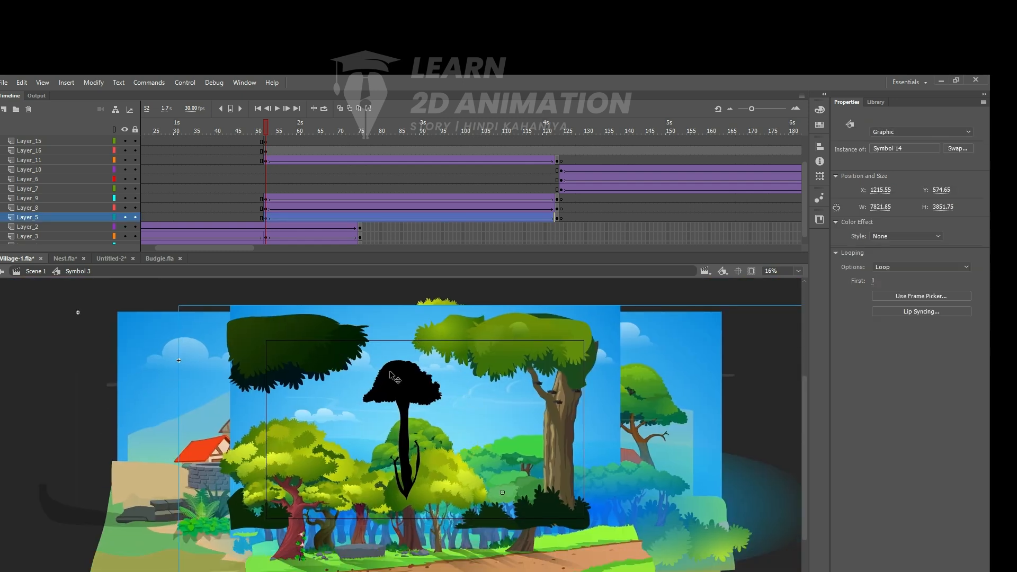
click(422, 395)
click(944, 205)
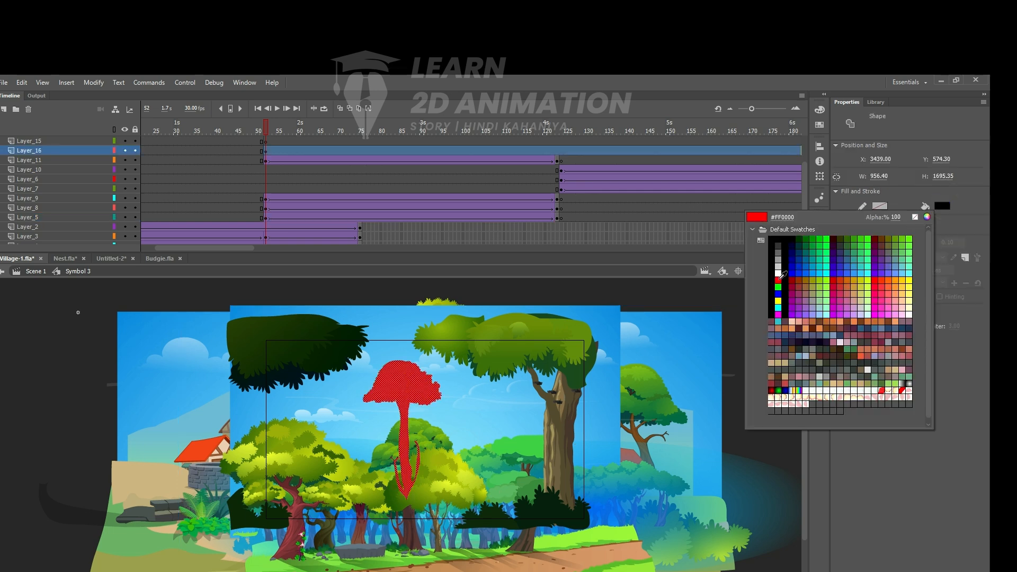
click(778, 280)
click(322, 365)
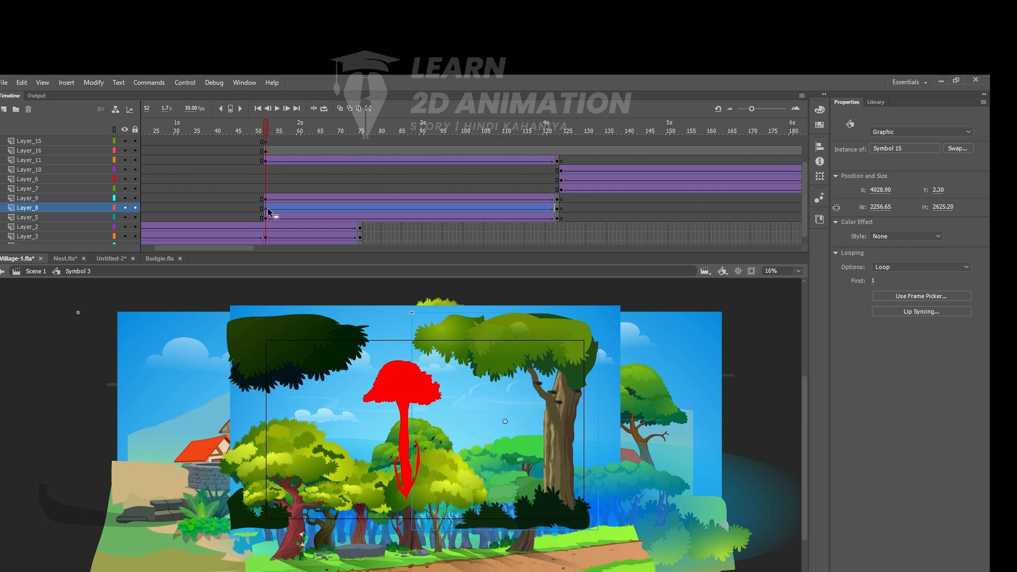
click(398, 377)
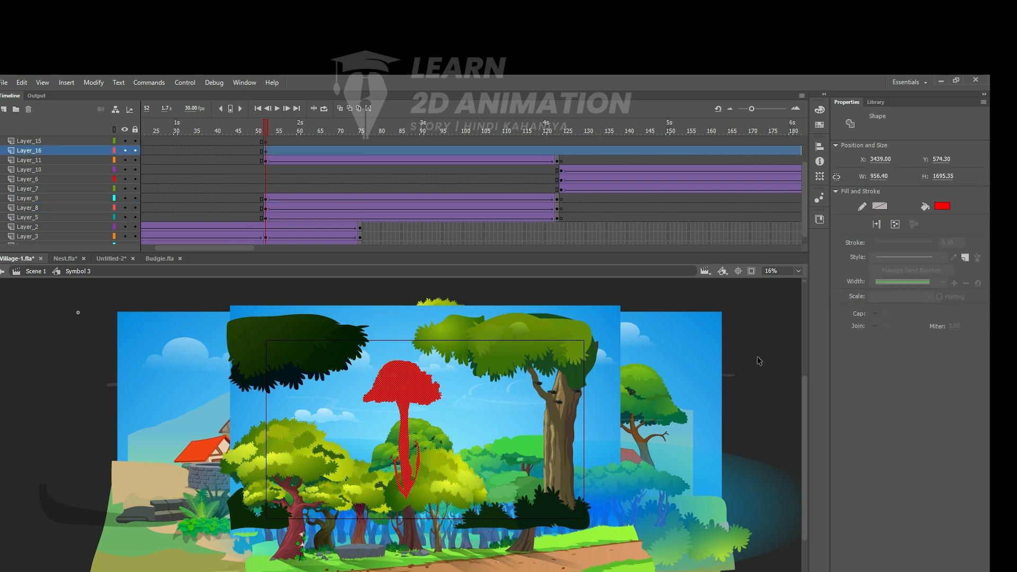
double_click(757, 357)
double_click(401, 384)
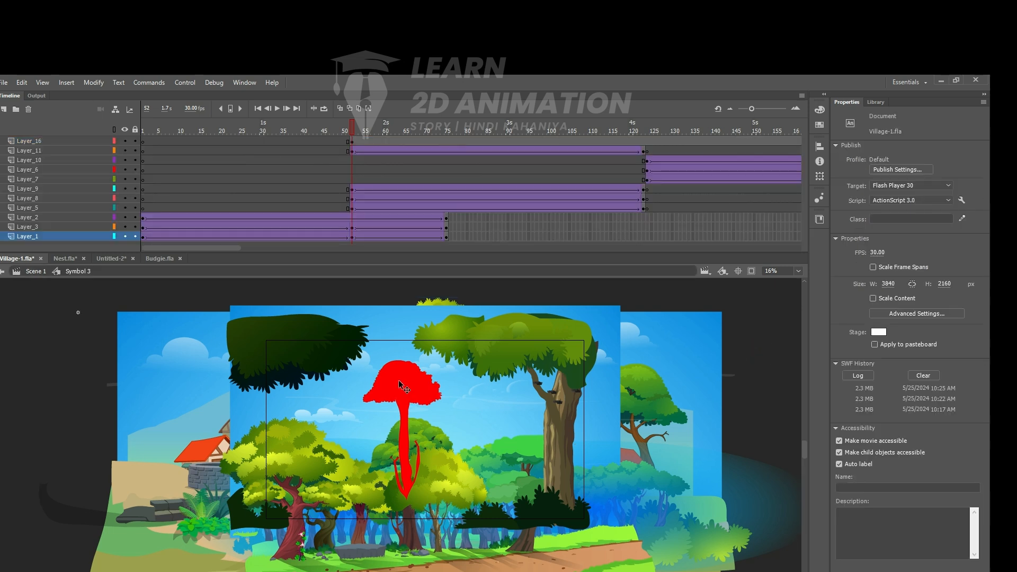
click(398, 381)
scroll(360, 156, up, 2)
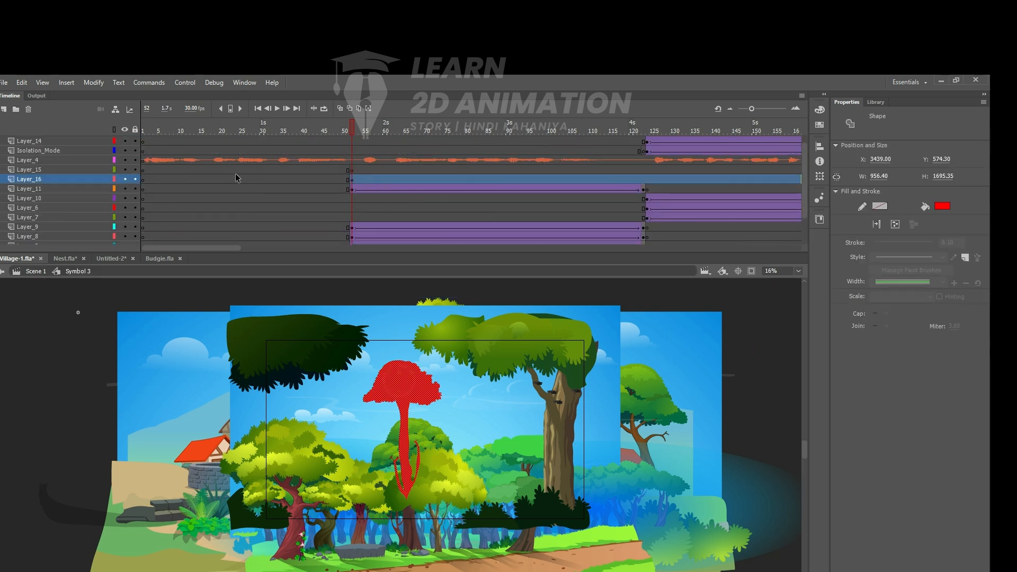
- Set the rectangle fill to black, try drawing a rectangle over the scene on Layer_16 at frame 52, and undo it
click(353, 180)
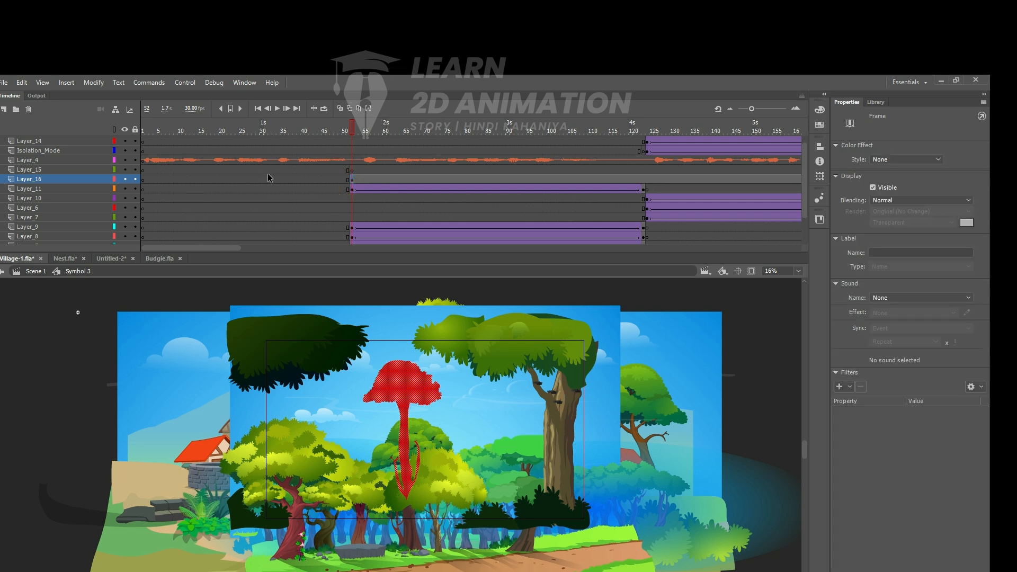
key(r)
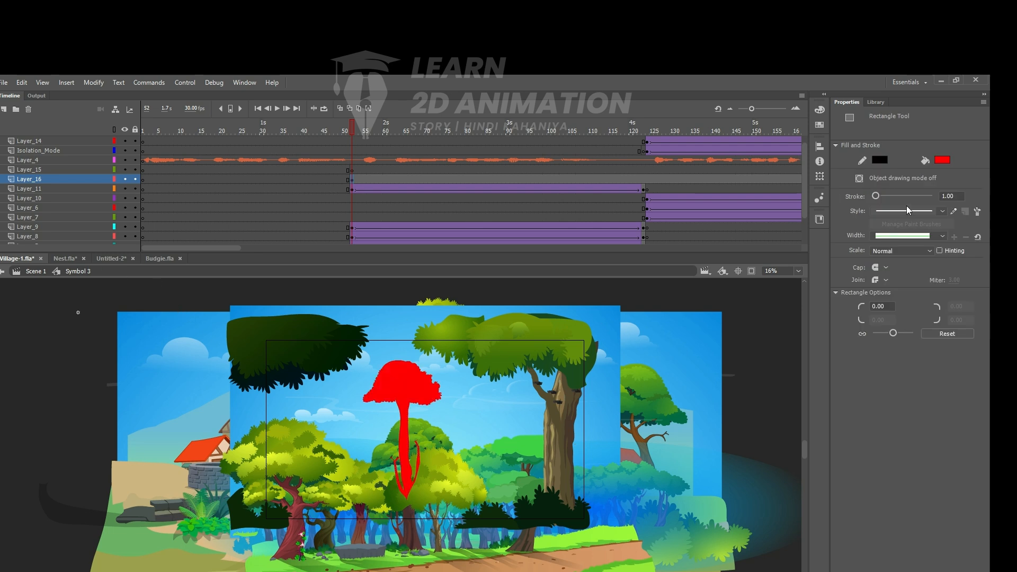
click(942, 160)
click(786, 268)
mouse_move(244, 324)
mouse_down()
mouse_move(349, 386)
mouse_move(574, 442)
mouse_move(595, 496)
mouse_up()
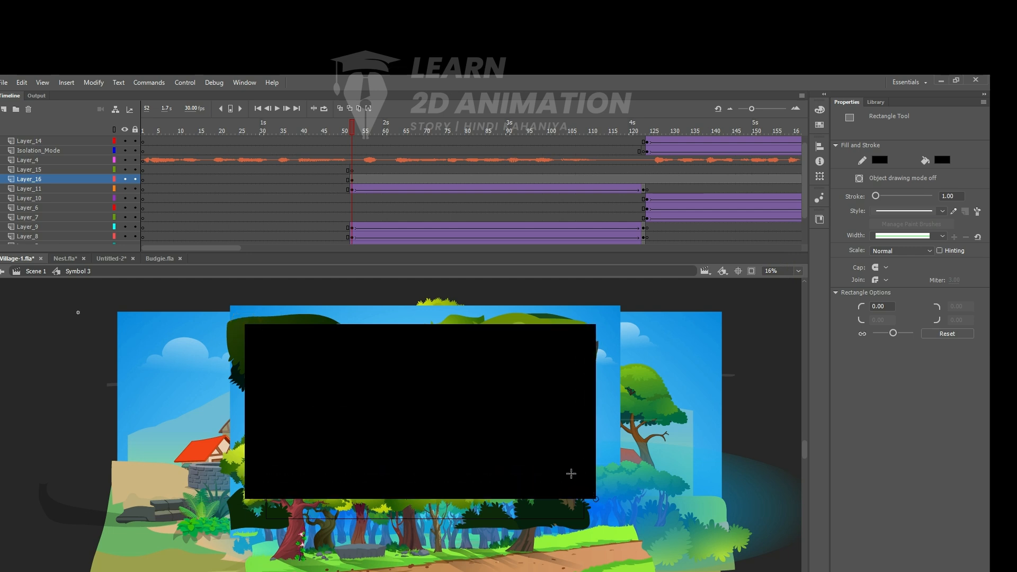
key(ctrl+z)
- Select the red tree silhouette on Layer_16 and cut it to the clipboard
key(v)
click(404, 390)
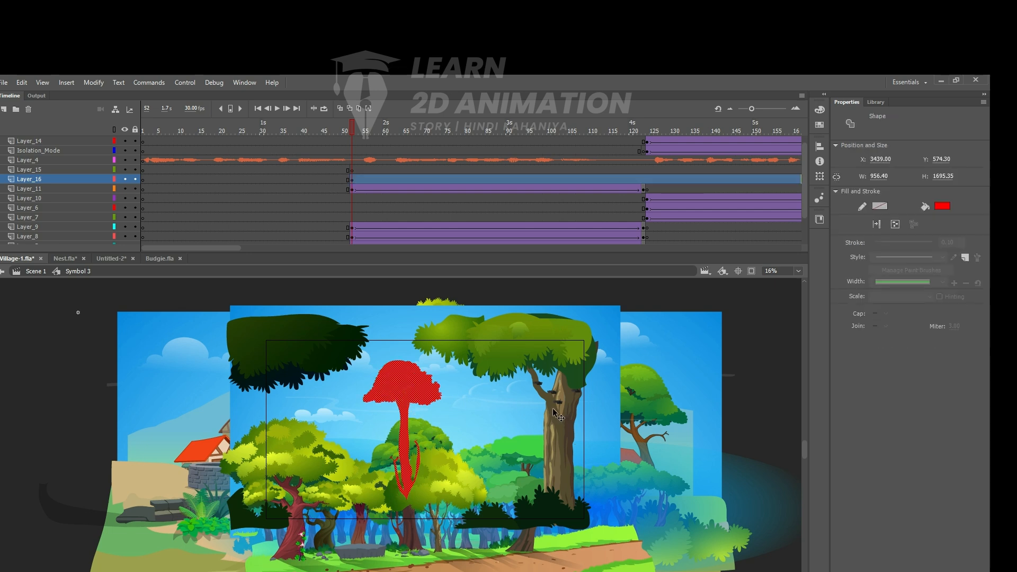
click(517, 412)
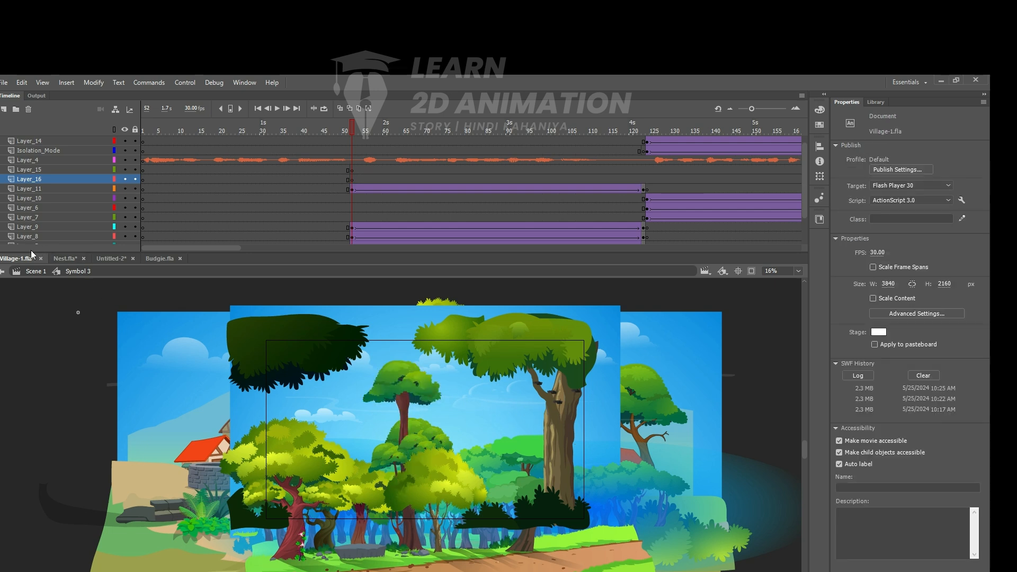
- Draw a black rectangle about 4294 by 1939 px over the forest scene on Layer_16 and delete its outline
key(r)
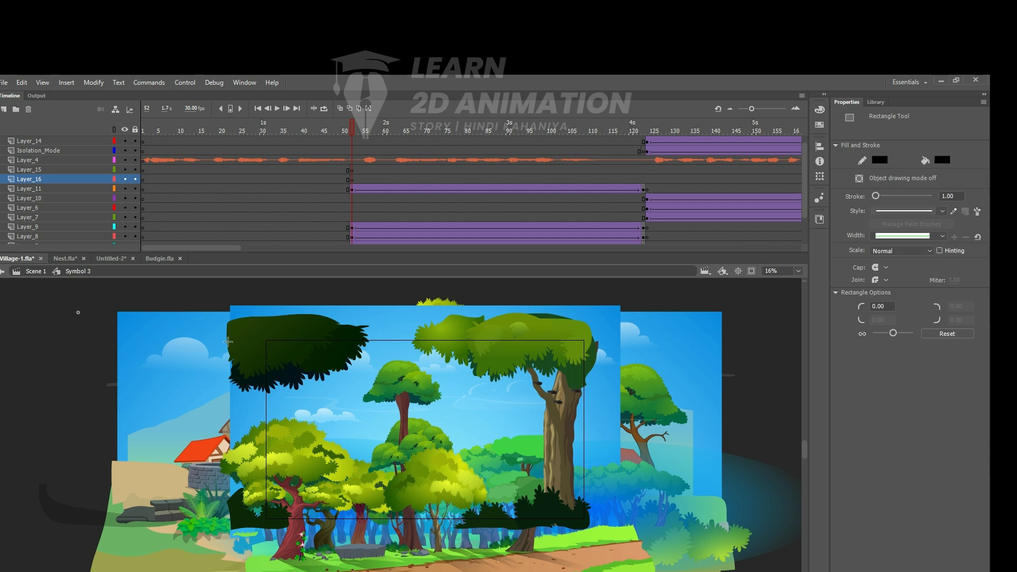
mouse_move(238, 330)
mouse_down()
mouse_move(553, 448)
mouse_move(593, 489)
mouse_up()
key(n)
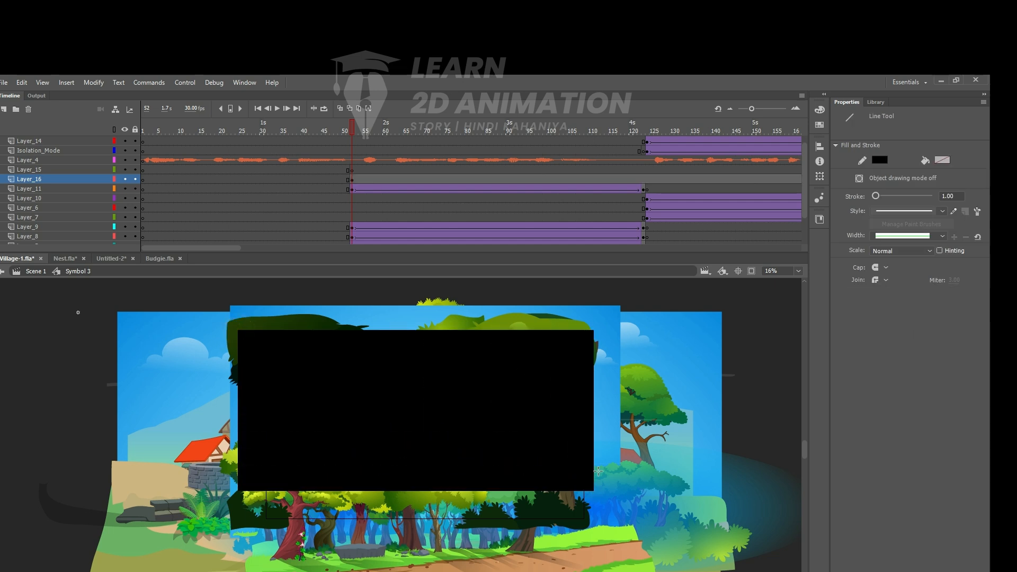
key(v)
double_click(593, 428)
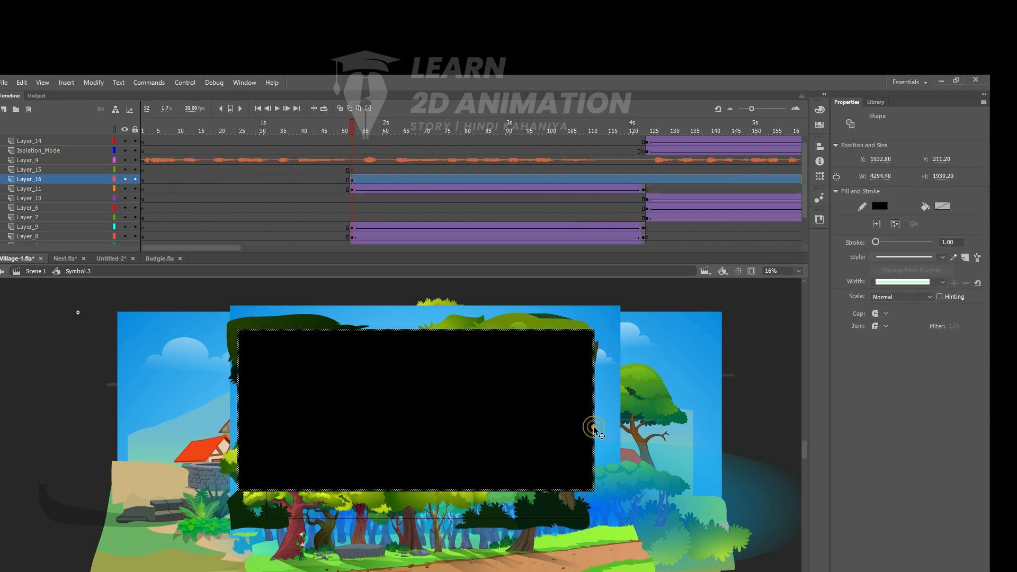
key(Delete)
- Paste the red silhouette in place over the black rectangle and delete it to cut a tree-shaped hole
key(ctrl+v)
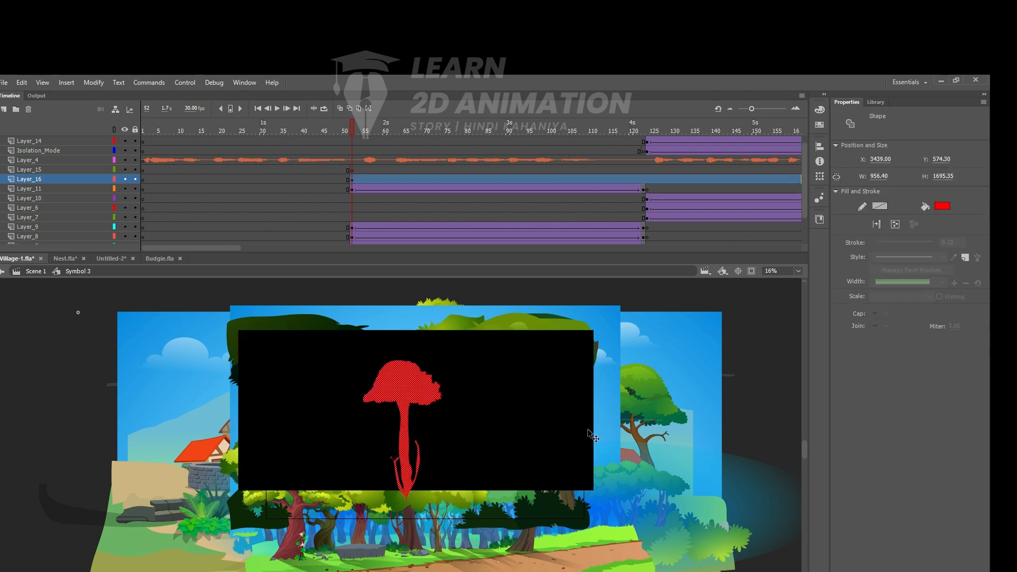
key(Delete)
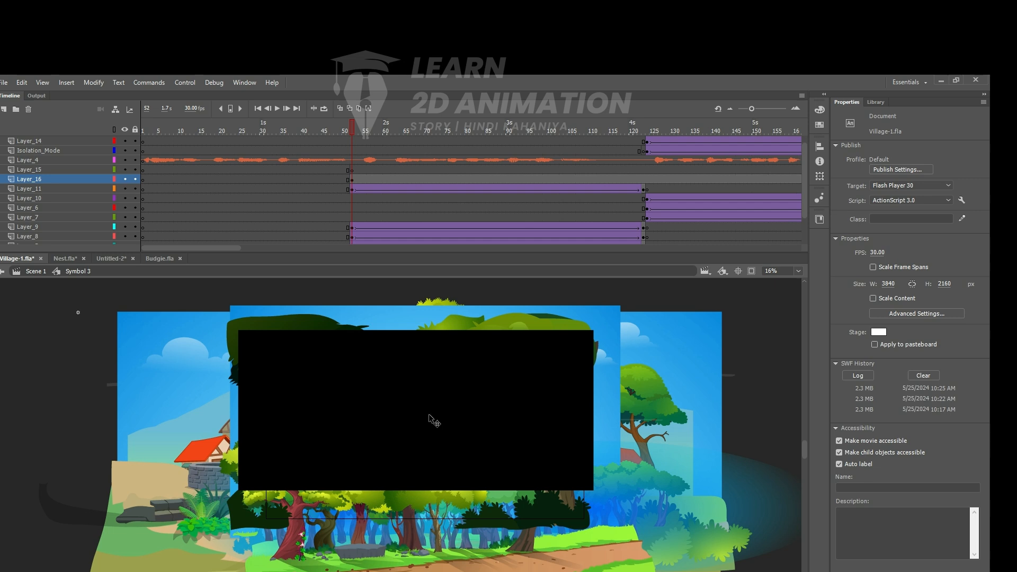
key(ctrl+z)
click(643, 392)
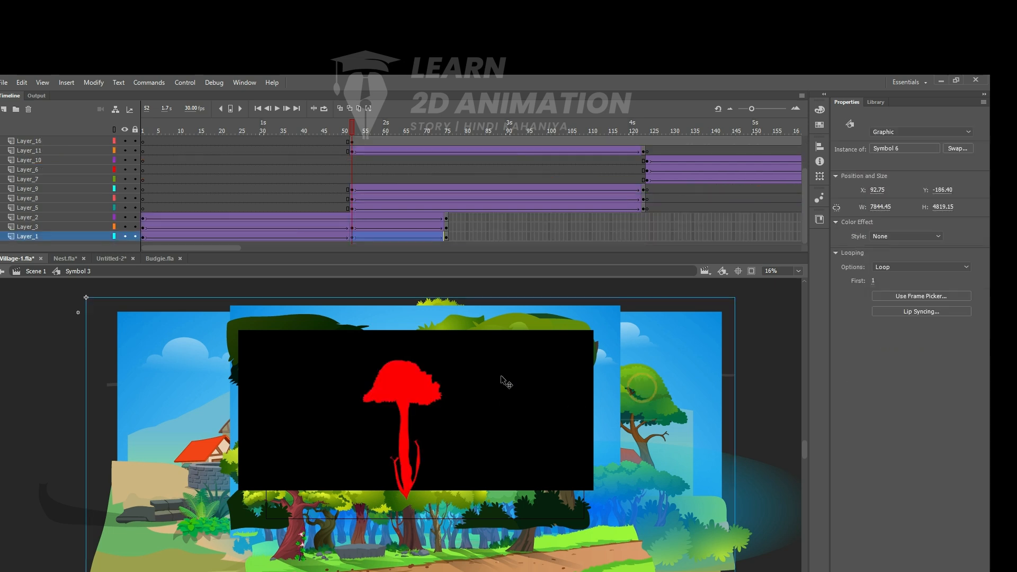
click(400, 387)
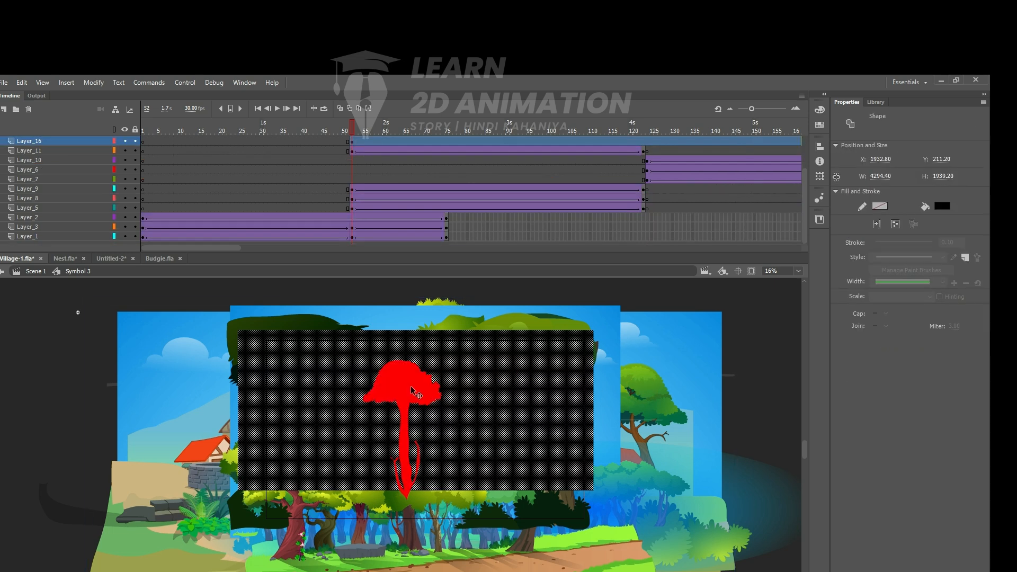
key(Delete)
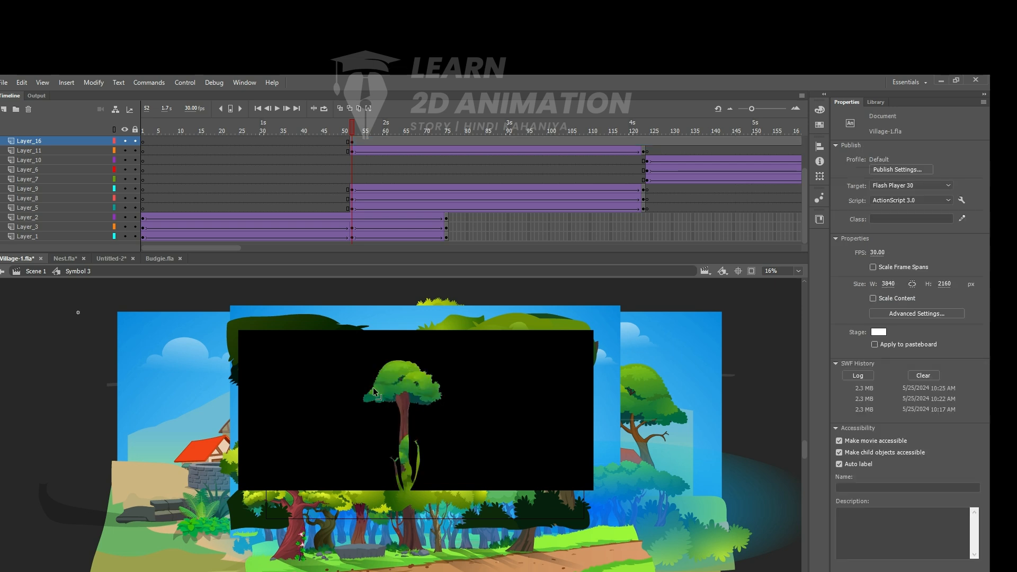
- Add a keyframe at frame 123 on Layer_16 and enlarge the cut-out rectangle to about 5153 by 2327 px
key(ctrl+Return)
click(644, 143)
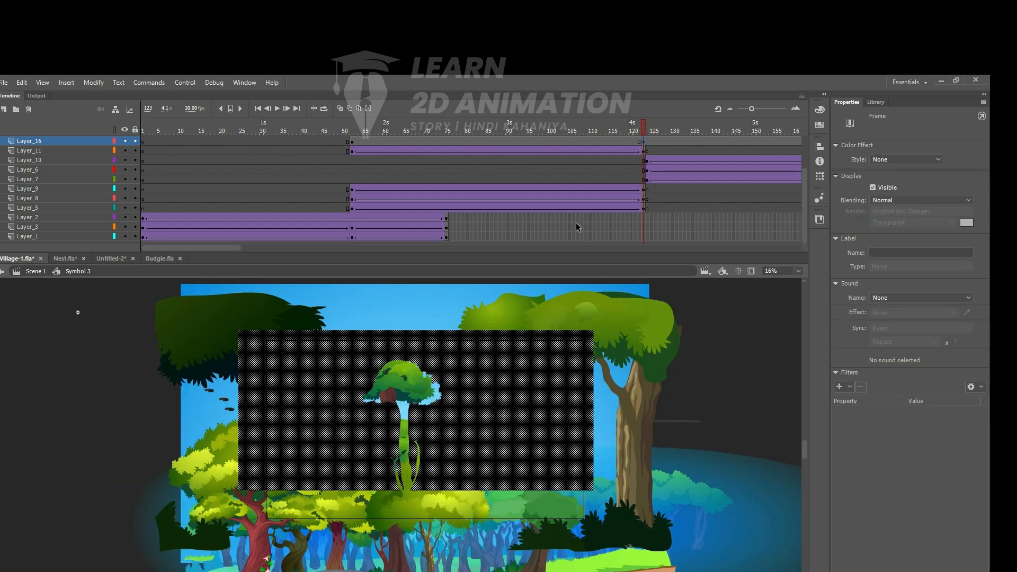
key(z)
click(416, 359)
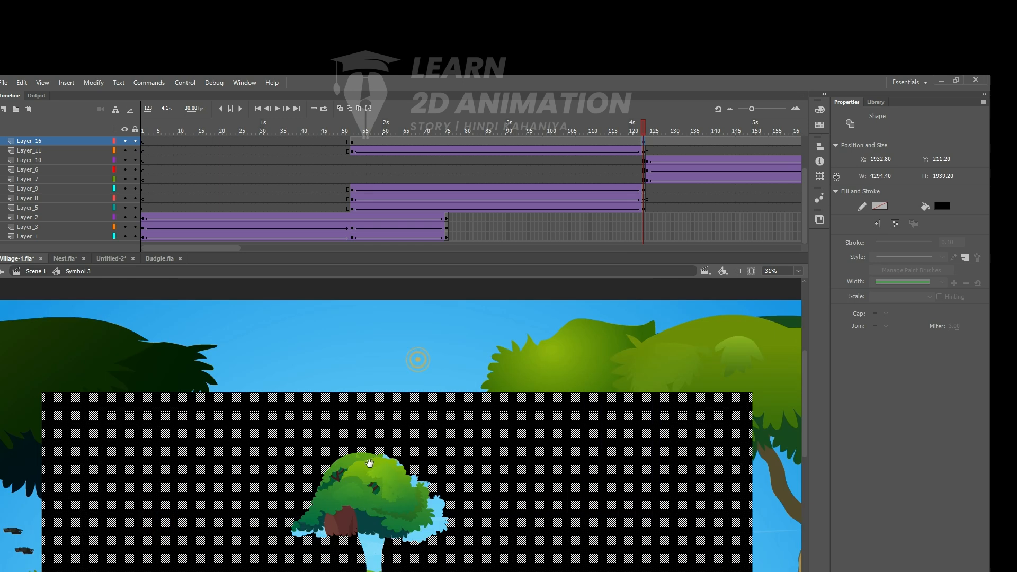
click(369, 462)
drag(530, 458, 574, 337)
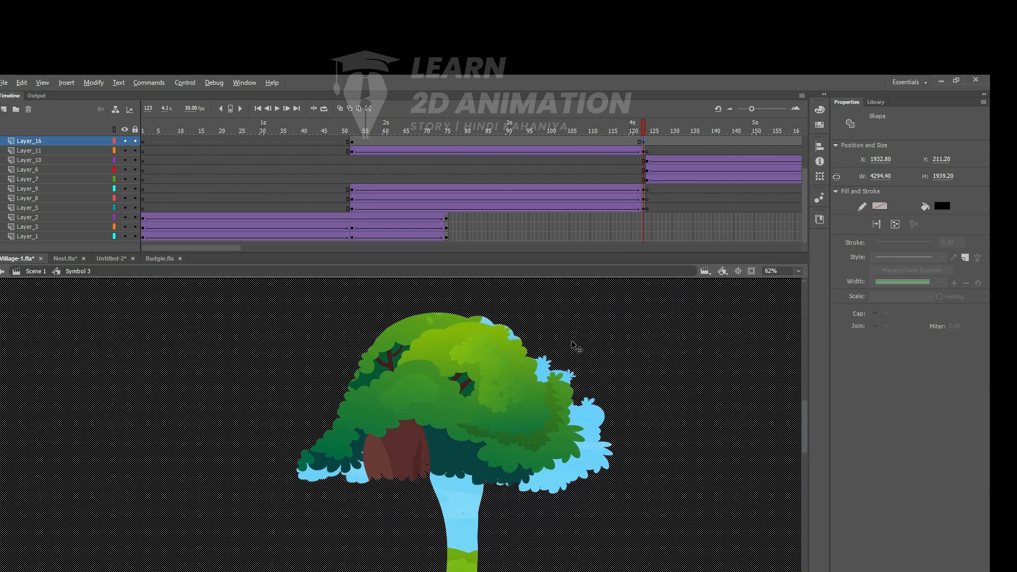
key(ctrl+alt+s)
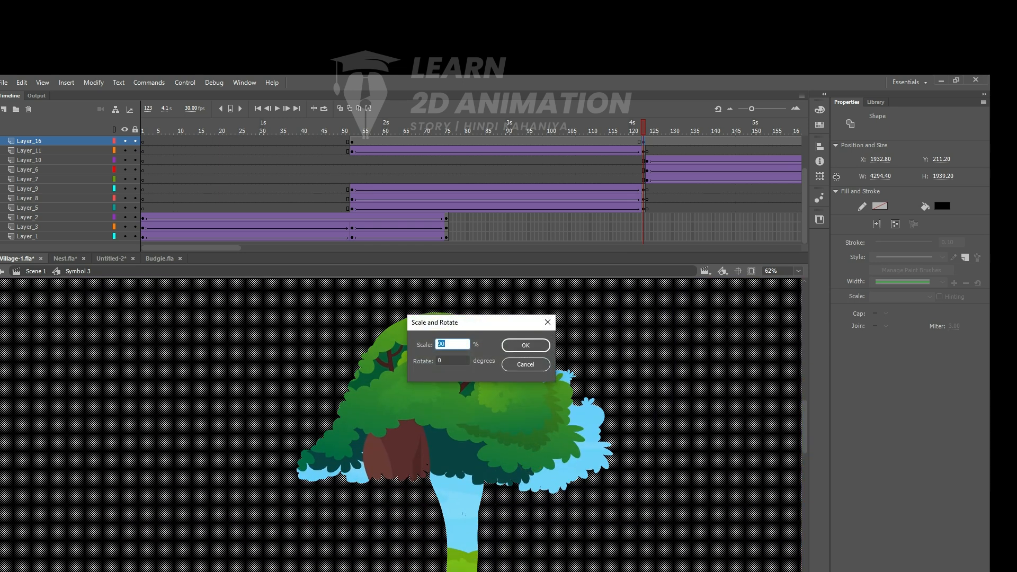
key(Return)
- Nudge the cut-out rectangle to X 1356.15, Y 10.9 so its hole lines up with the tall tree at frame 123
key(Left)
key(Left)
key(Left)
key(Left)
key(Left)
key(Left)
key(Left)
key(Left)
key(Left)
key(Left)
key(Left)
key(Left)
key(Left)
key(Left)
key(Left)
key(Left)
key(Left)
key(Left)
key(Left)
key(Left)
key(Left)
key(Left)
key(Left)
key(Left)
key(Left)
key(Left)
key(Left)
key(Left)
key(Left)
key(Left)
key(Left)
key(Left)
key(Left)
key(Left)
key(Left)
key(Left)
key(Left)
key(Left)
key(Left)
key(Left)
key(Up)
key(Up)
key(Up)
key(Up)
key(Right)
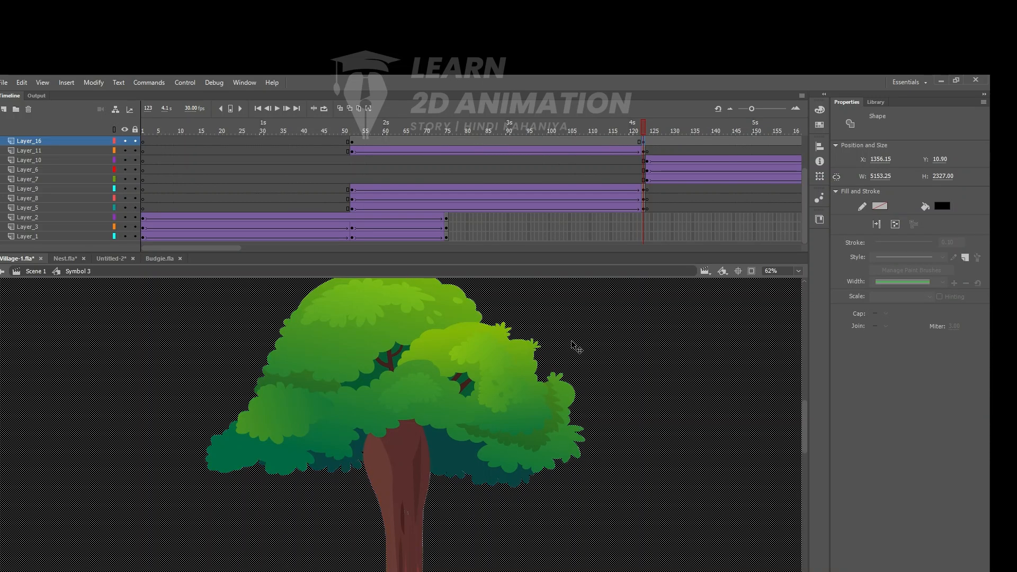
alt+click(518, 396)
click(428, 429)
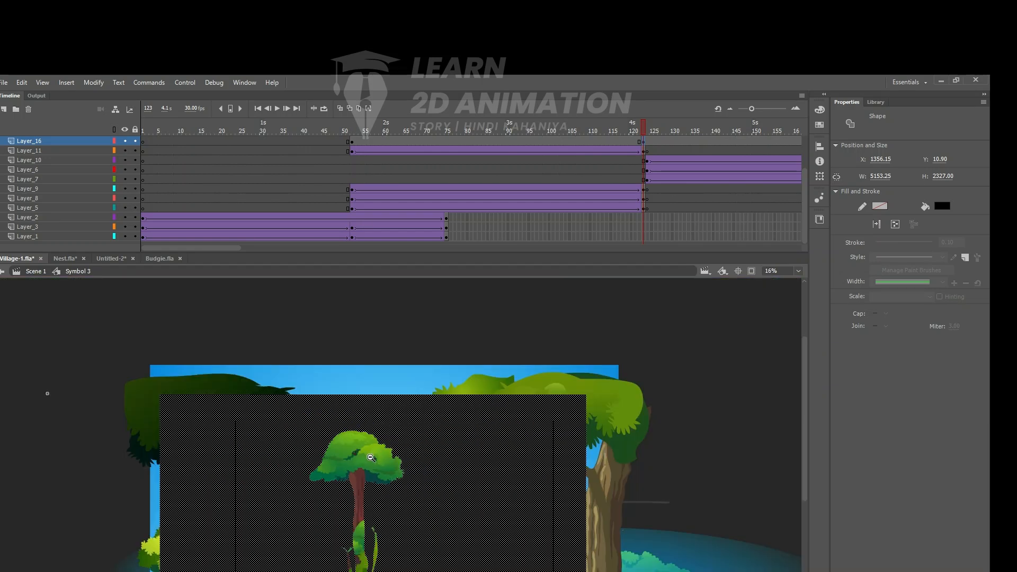
click(403, 450)
click(700, 381)
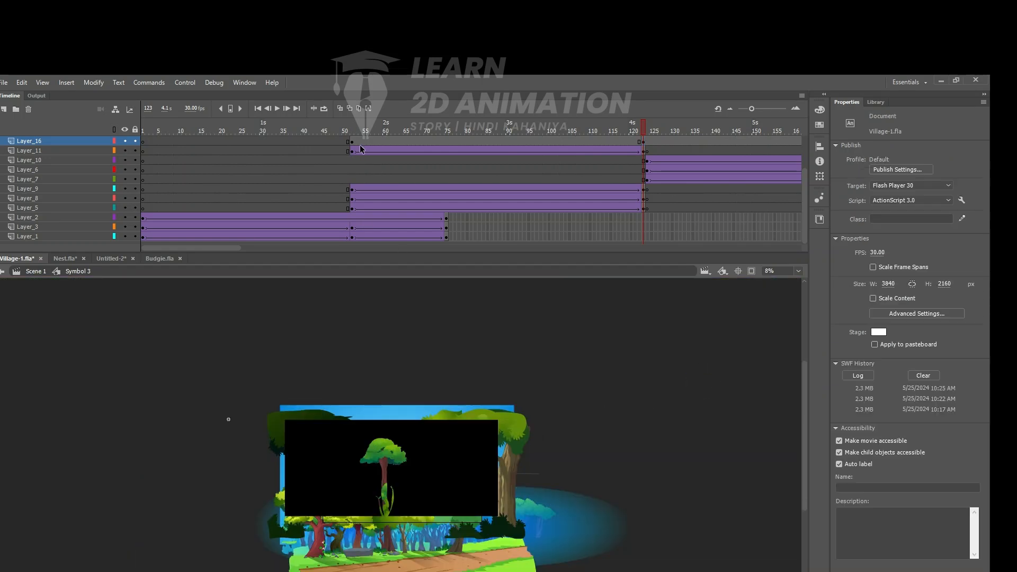
- Try a classic tween on Layer_16 between the cut-out keyframes at frames 52 and 123 and remove it
click(377, 142)
right_click(377, 142)
click(402, 172)
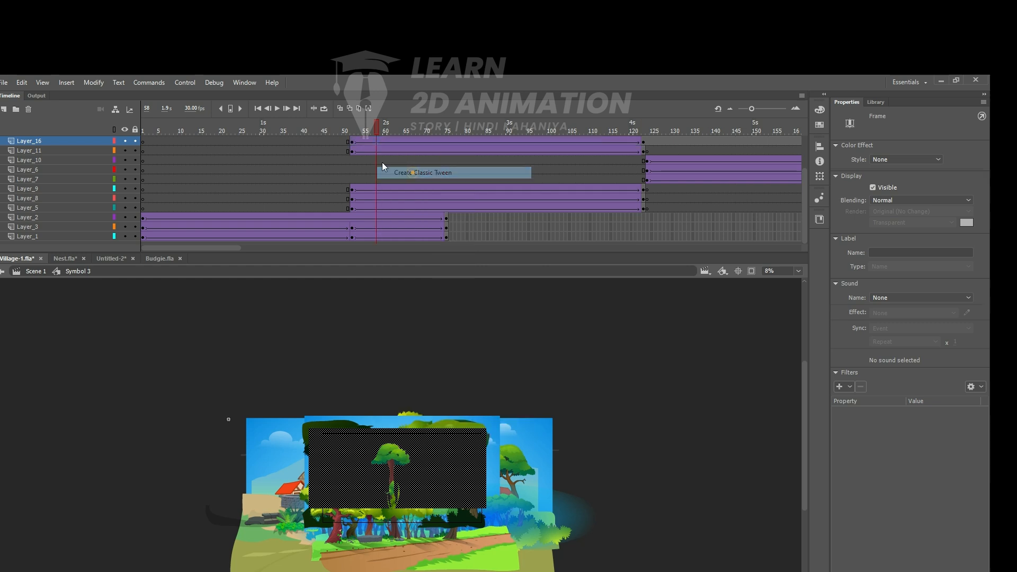
click(331, 131)
mouse_move(384, 135)
mouse_down()
mouse_move(658, 132)
mouse_move(354, 142)
mouse_move(476, 143)
mouse_move(368, 145)
mouse_move(384, 142)
mouse_up()
right_click(384, 142)
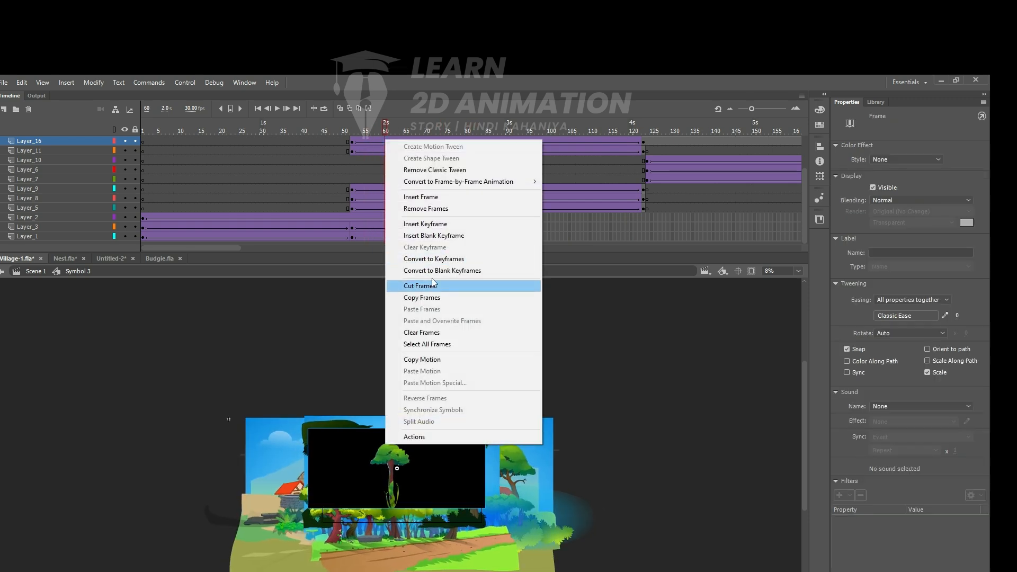
click(434, 170)
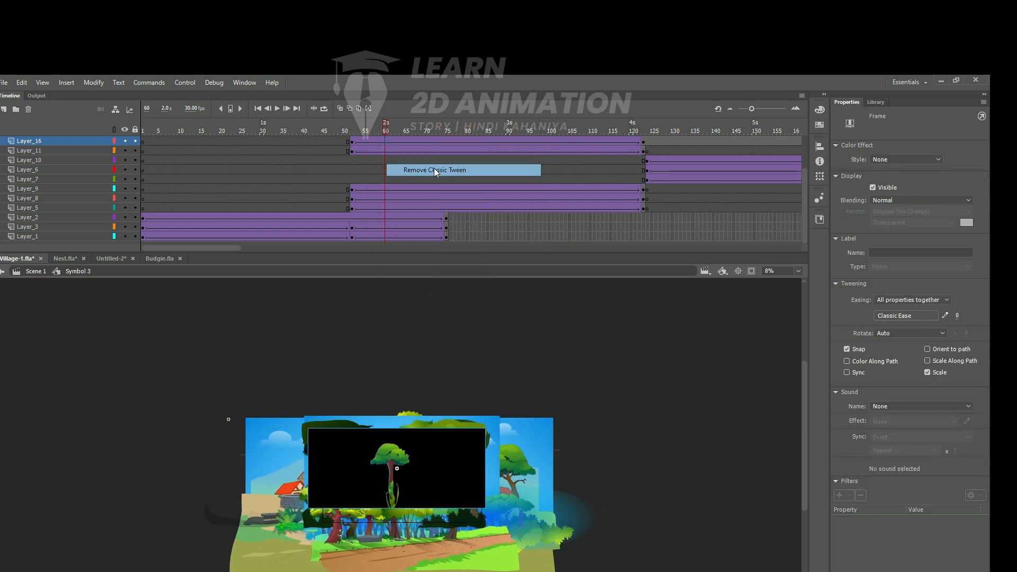
right_click(426, 141)
click(471, 169)
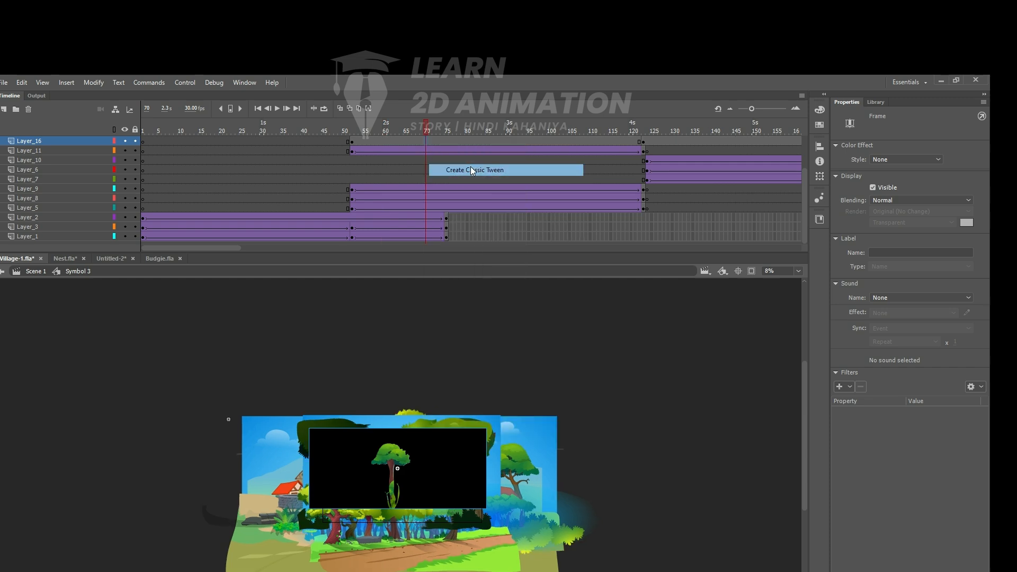
click(431, 144)
right_click(432, 144)
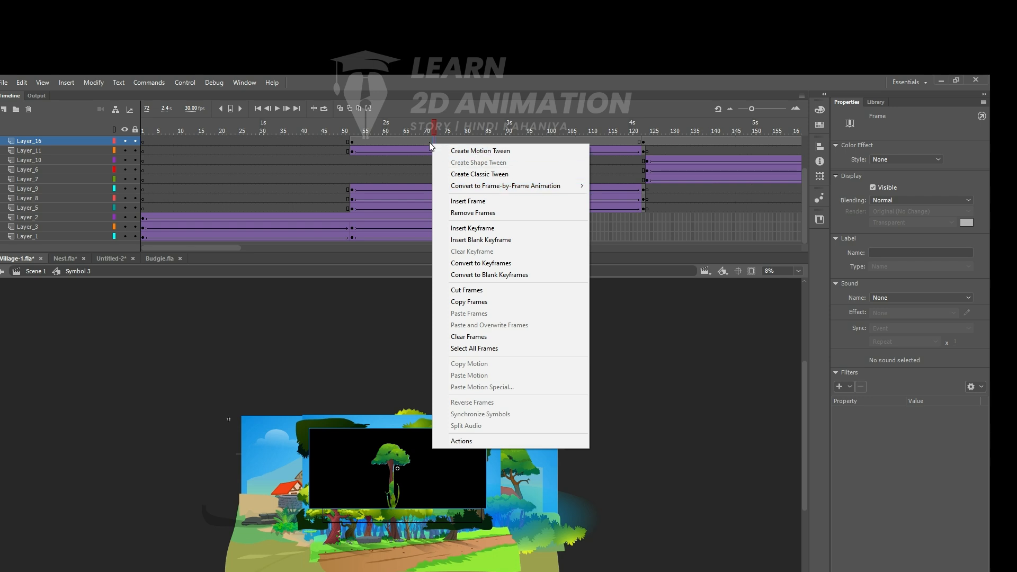
click(402, 141)
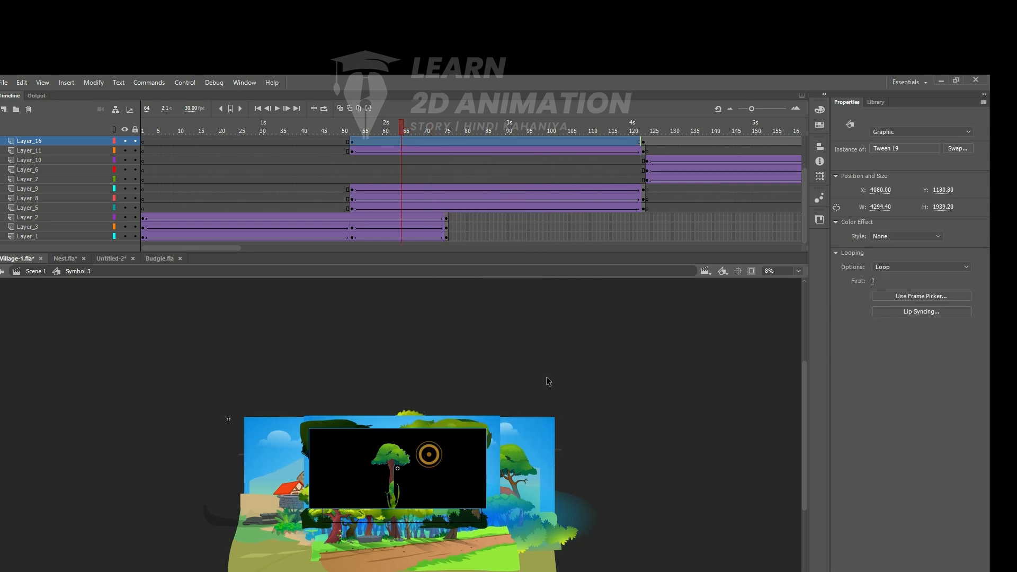
- Break the cut-out rectangle apart into a plain shape at both Layer_16 keyframes, frames 52 and 123
click(627, 369)
key(ctrl+equal)
click(459, 461)
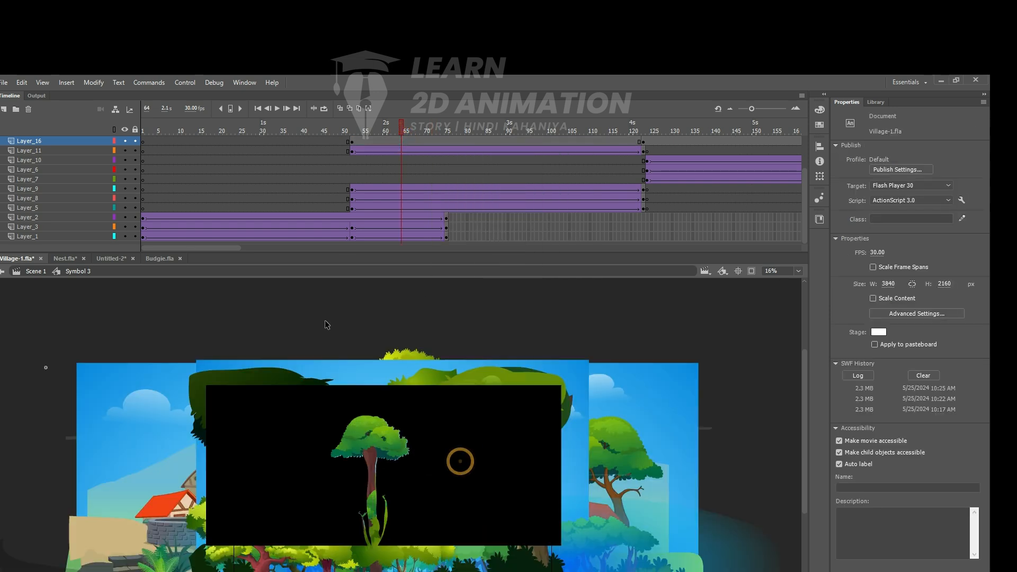
click(352, 143)
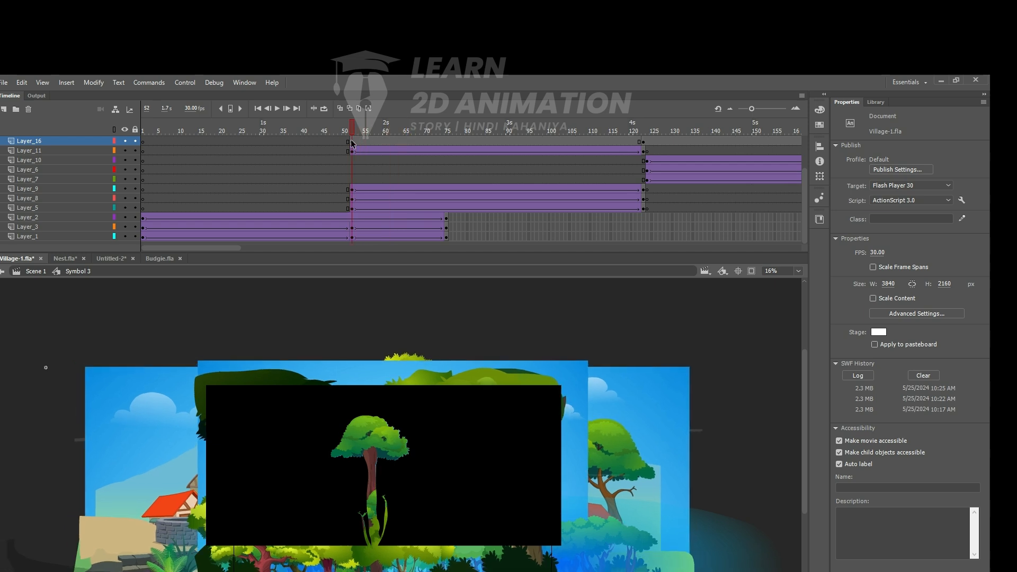
click(268, 420)
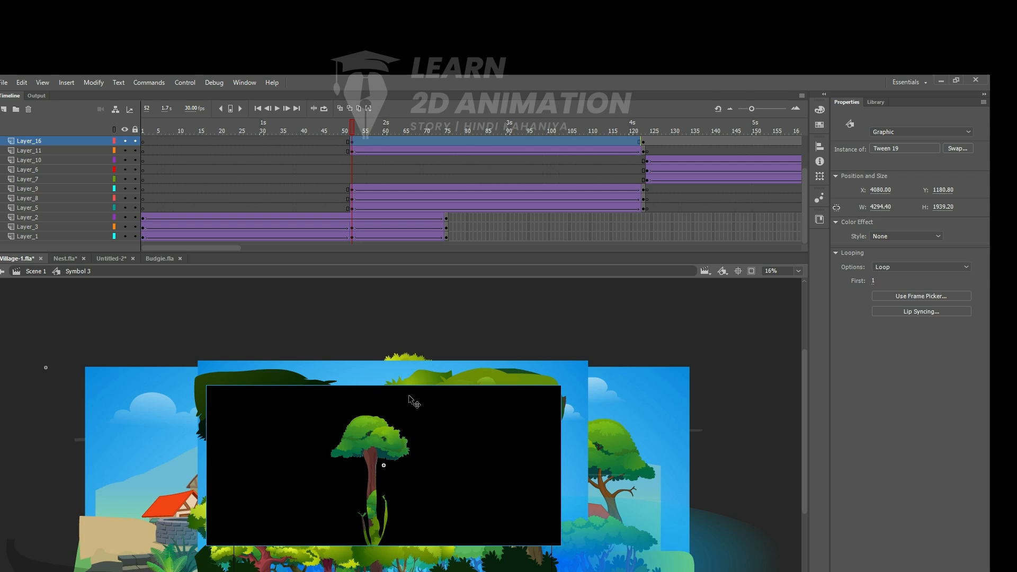
key(ctrl+b)
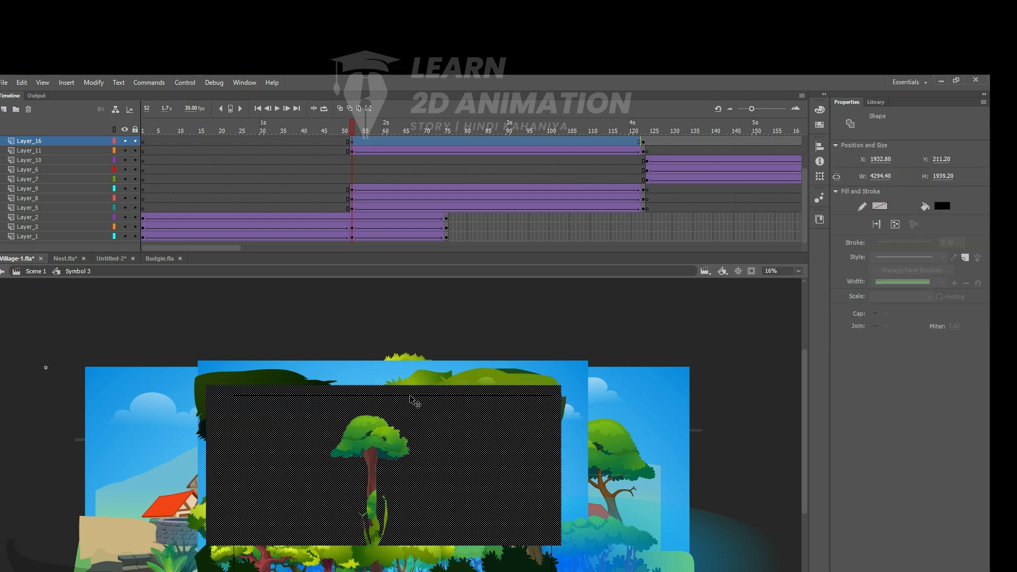
click(643, 142)
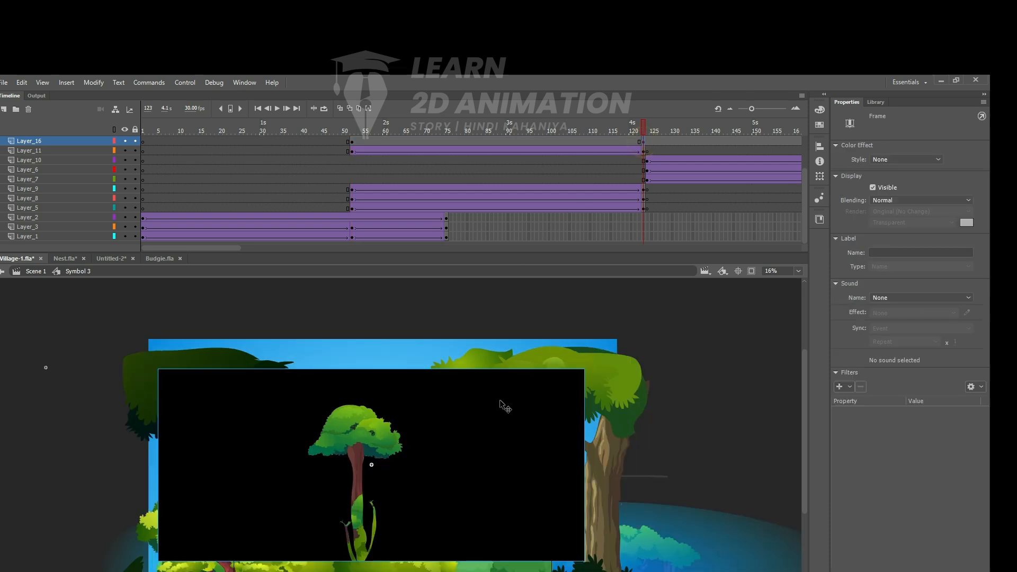
click(469, 390)
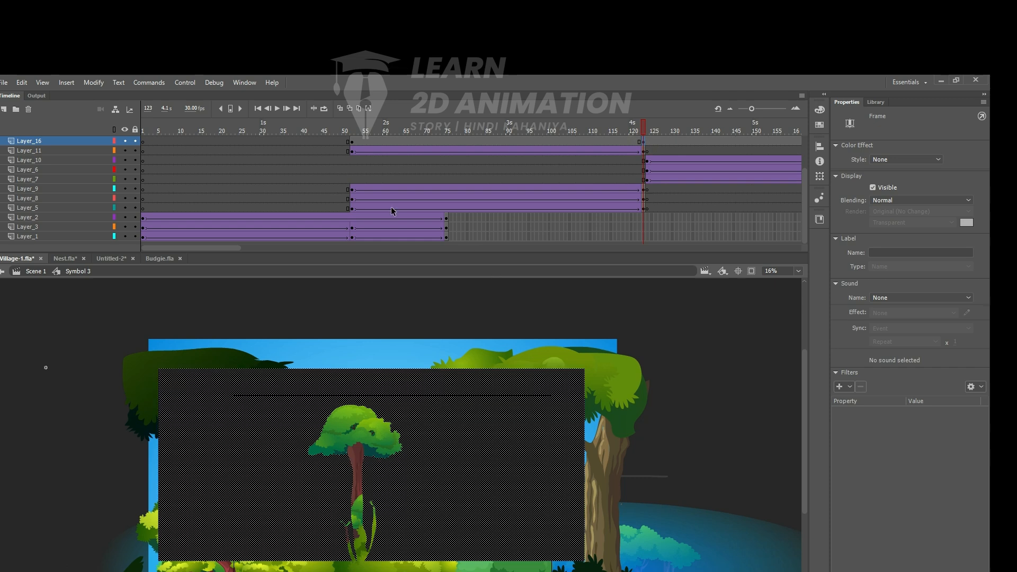
- Create a shape tween on Layer_16 between the cut-out keyframes at frames 52 and 123
click(352, 143)
click(396, 144)
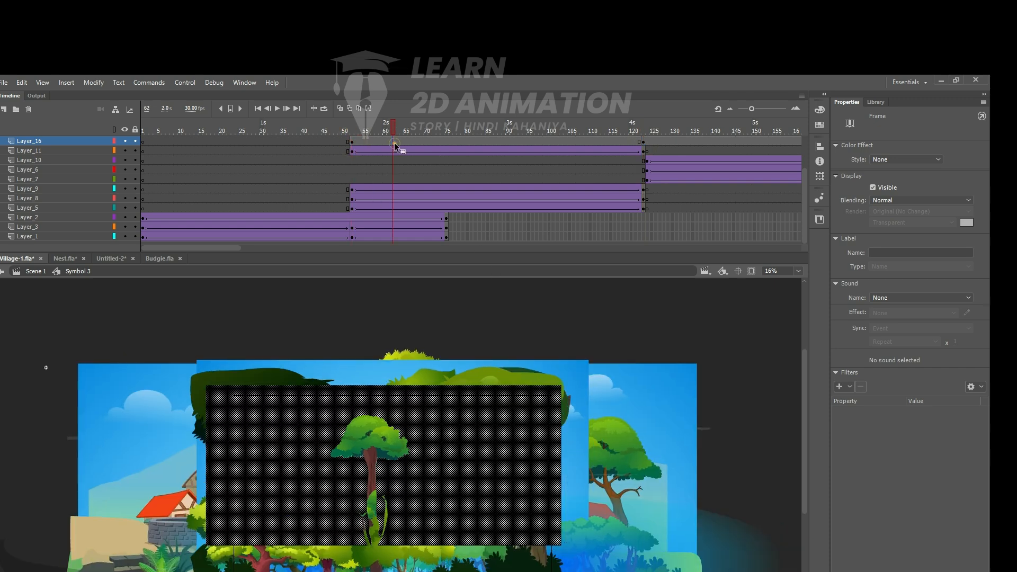
right_click(398, 147)
click(447, 161)
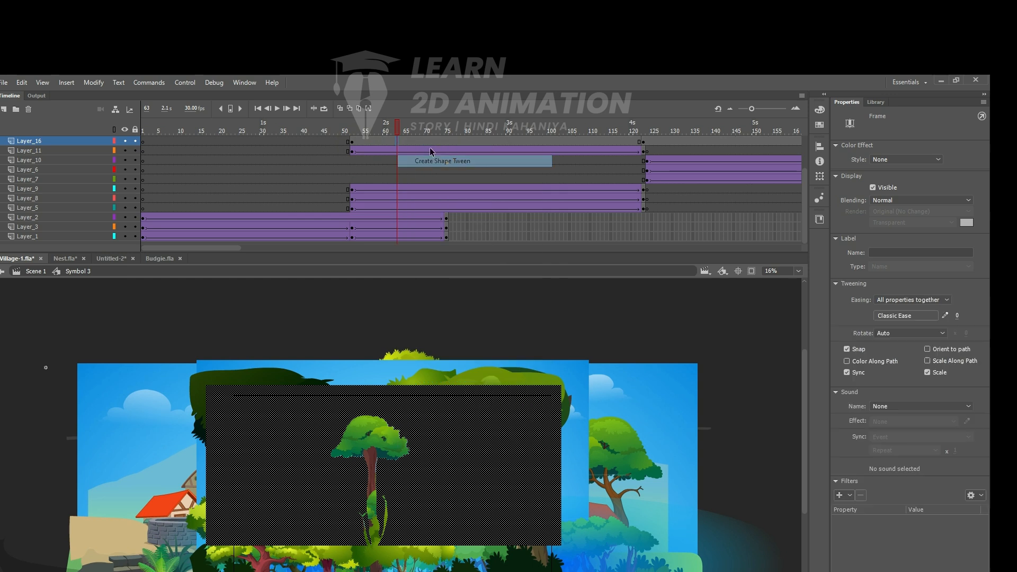
- Add a keyframe at frame 86 on Layer_16 and scale the cut-out rectangle to 95%
drag(364, 135, 556, 170)
click(484, 172)
drag(483, 171, 493, 170)
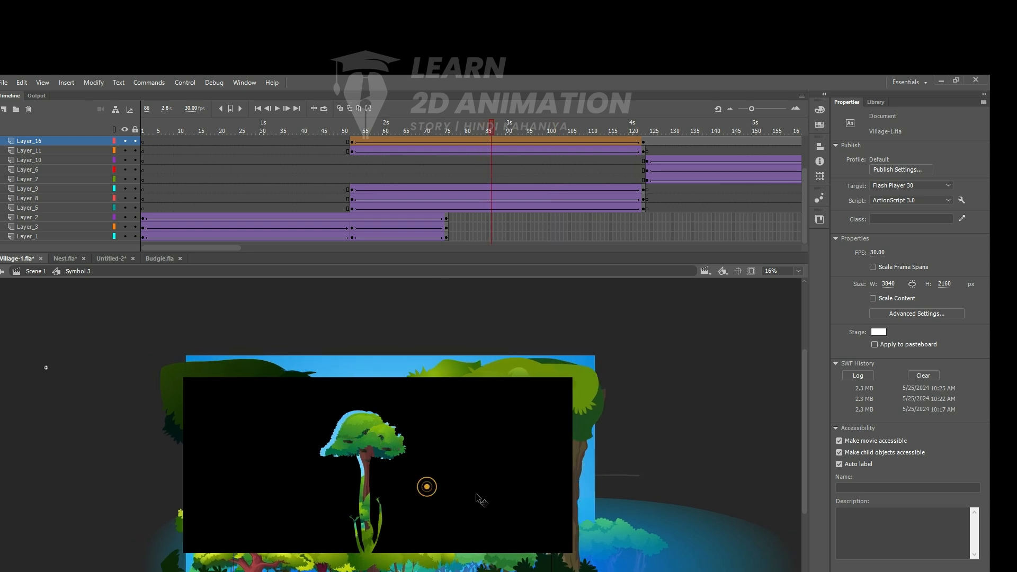
scroll(444, 494, up, 3)
key(F6)
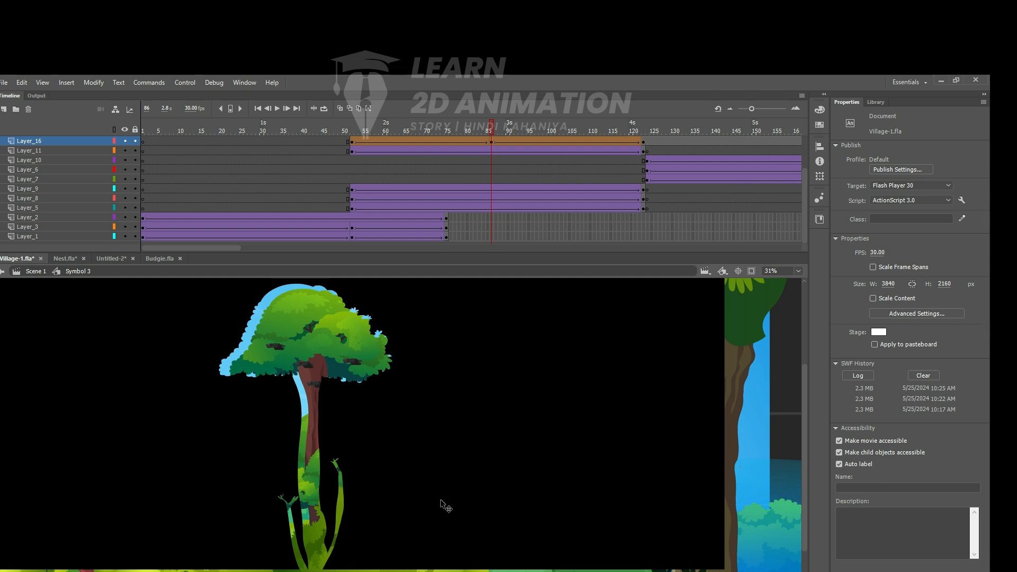
drag(419, 387, 489, 395)
click(462, 364)
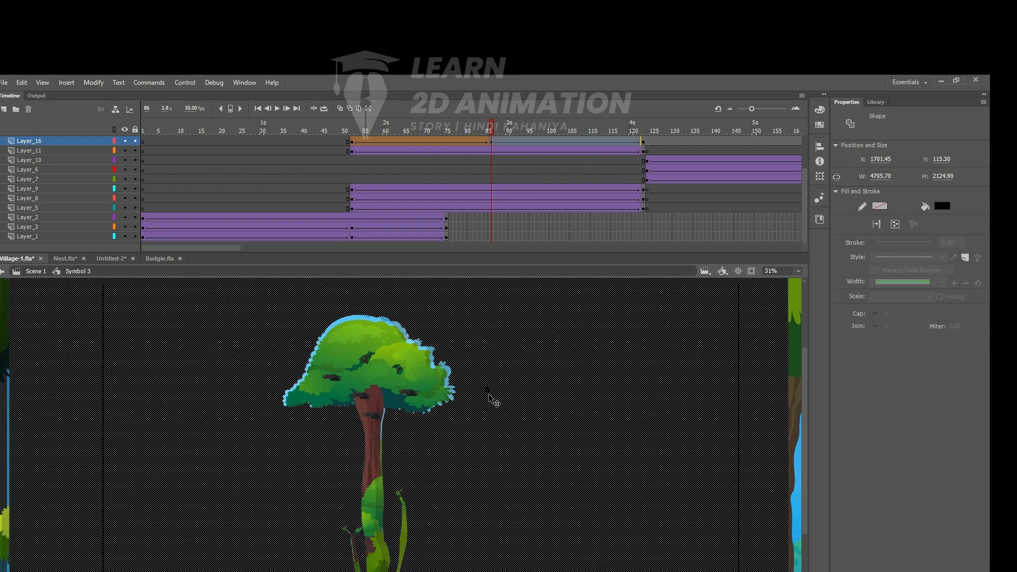
key(ctrl+alt+s)
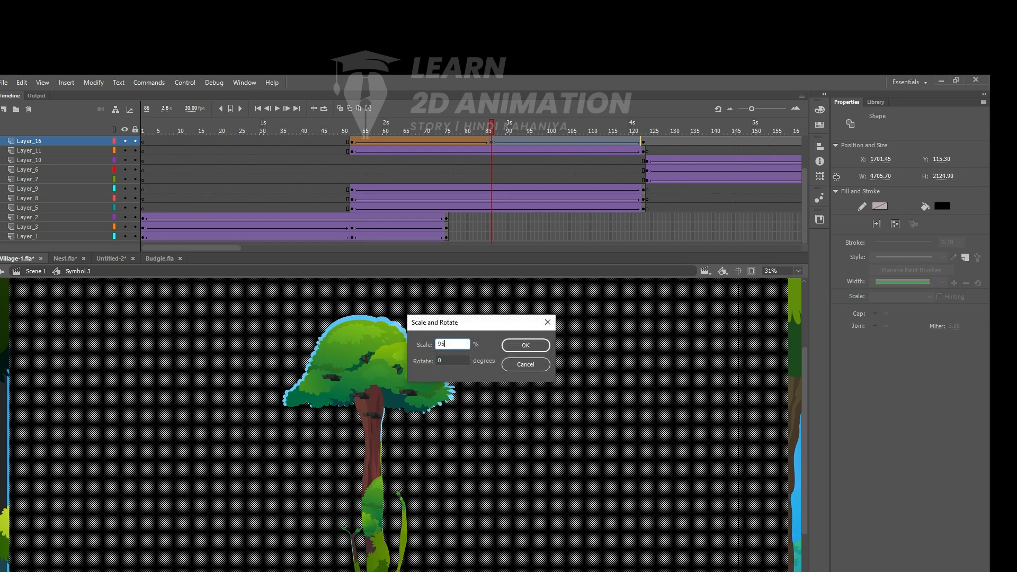
key(Return)
- Nudge the cut-out at frame 86 to X 1809.50, Y 165.25 so its hole fits the tall tree
key(Up)
key(Left)
key(Left)
key(Left)
ctrl+alt+click(444, 444)
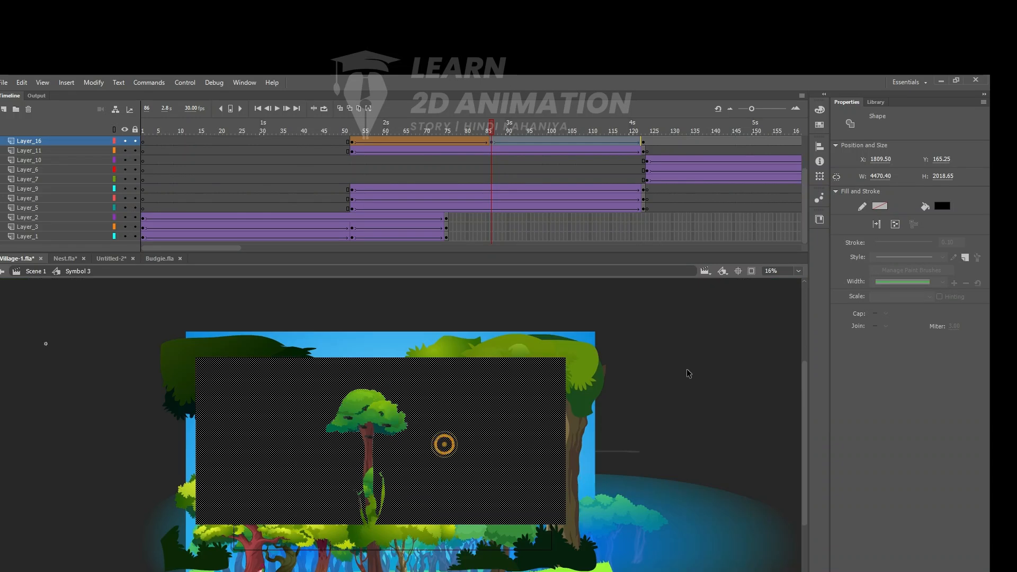
- Play back the cut-out's shape tween and turn Layer_16 into a mask over Layer_11
click(734, 357)
drag(488, 126, 322, 139)
key(Return)
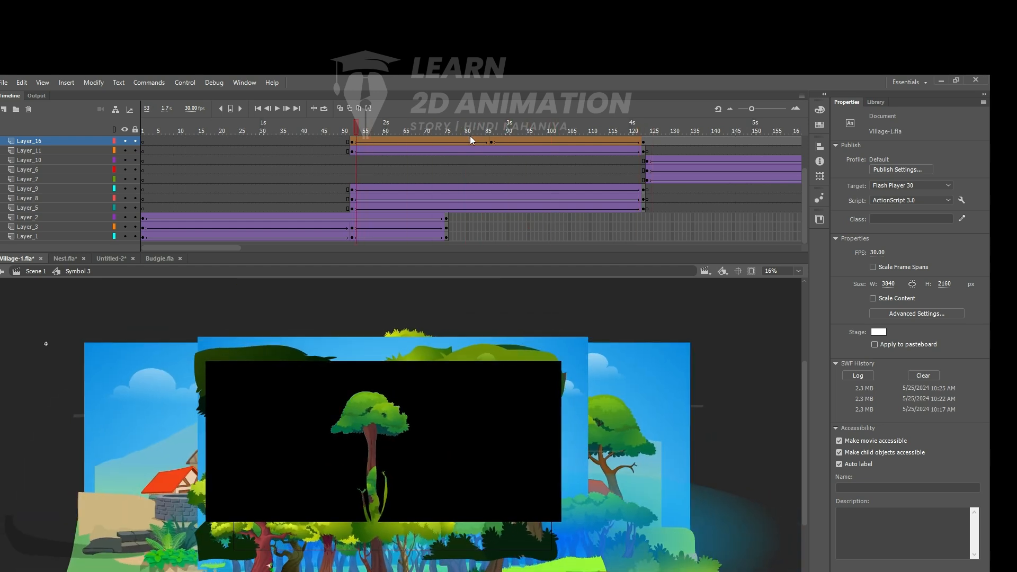
drag(655, 133, 319, 142)
click(341, 145)
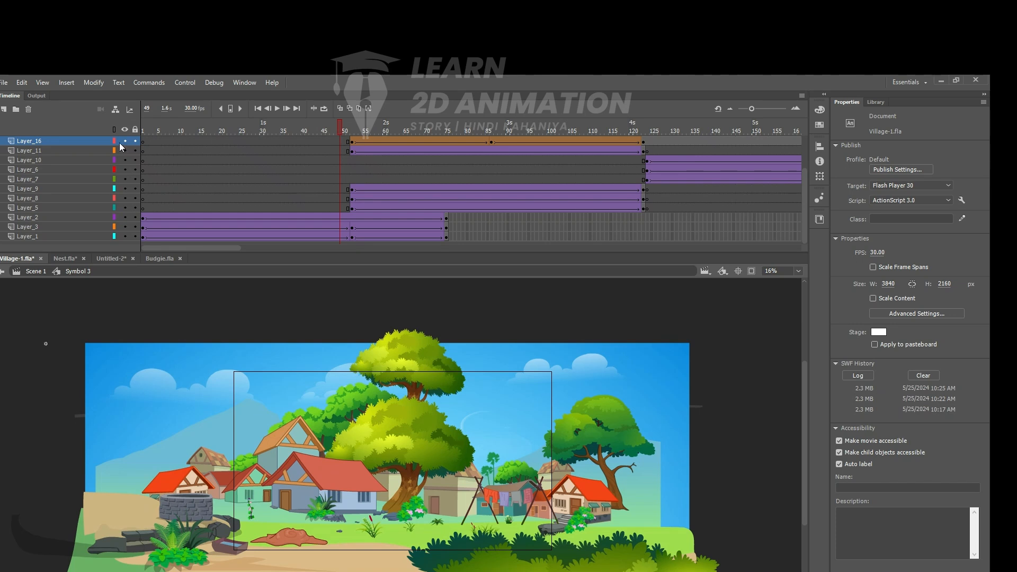
right_click(50, 142)
click(80, 326)
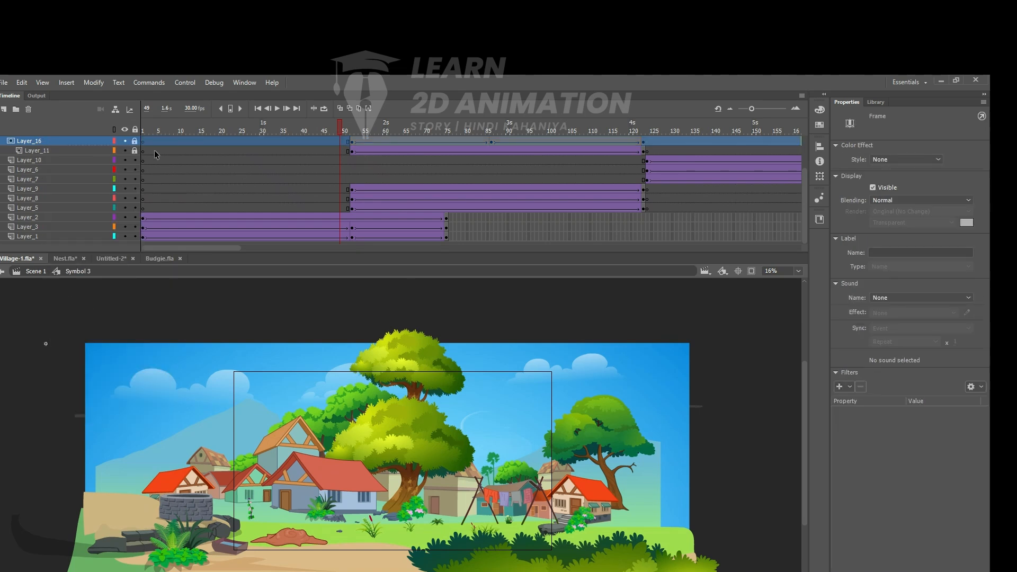
- Scrub from the village through the forest to the treehouse scene, checking the masked Layer_11 against the tall tree
click(351, 150)
click(349, 132)
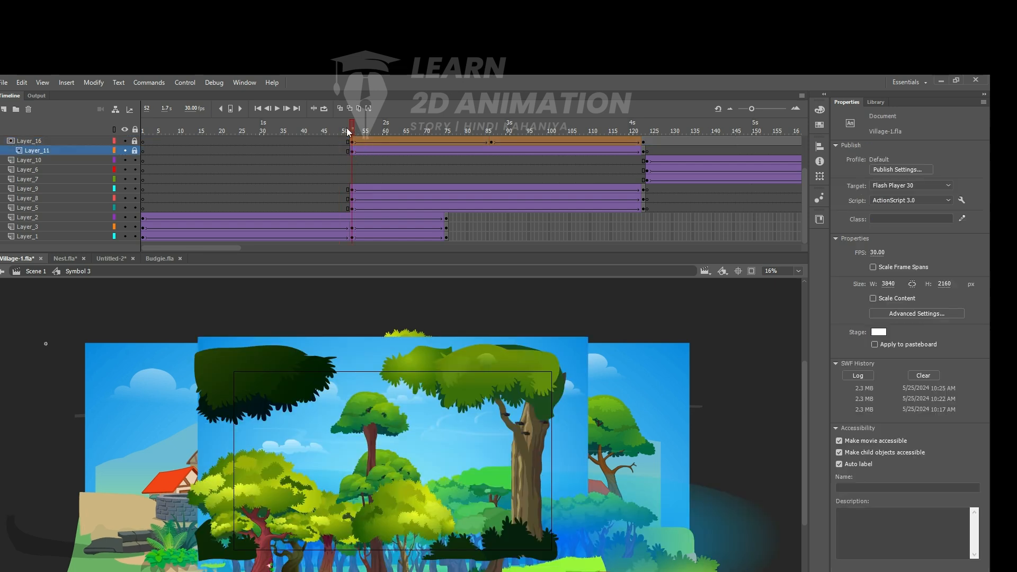
drag(349, 132, 450, 132)
drag(370, 157, 116, 182)
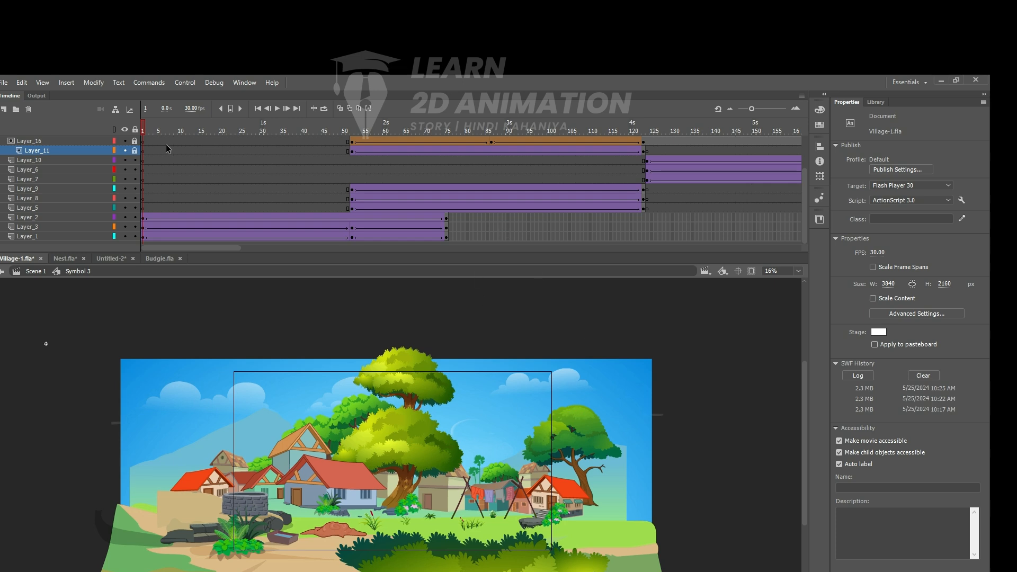
drag(143, 128, 714, 147)
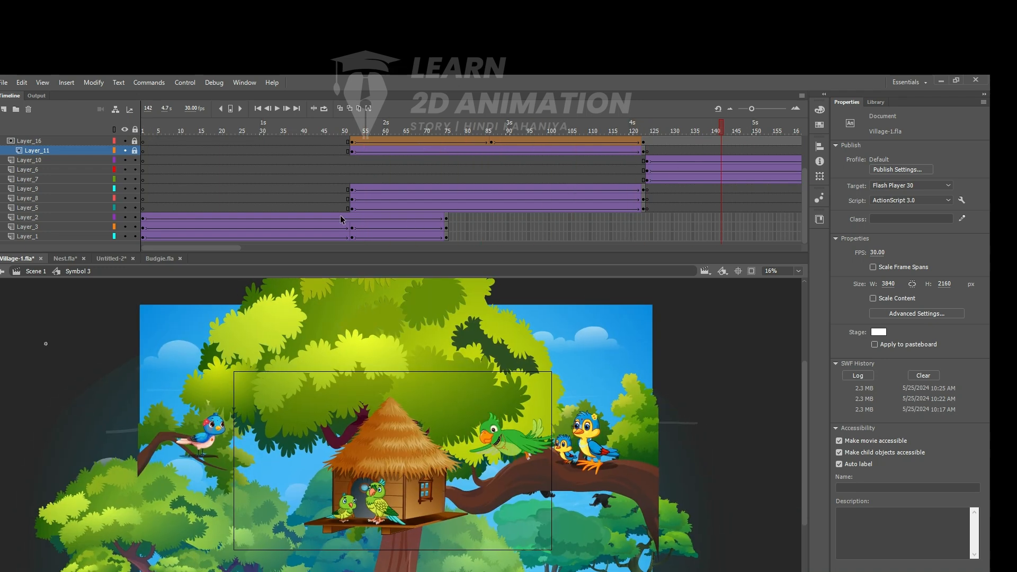
- Scrub through the treehouse and crow's nest scenes and the following frames to review the zooms and transitions
drag(222, 250, 274, 249)
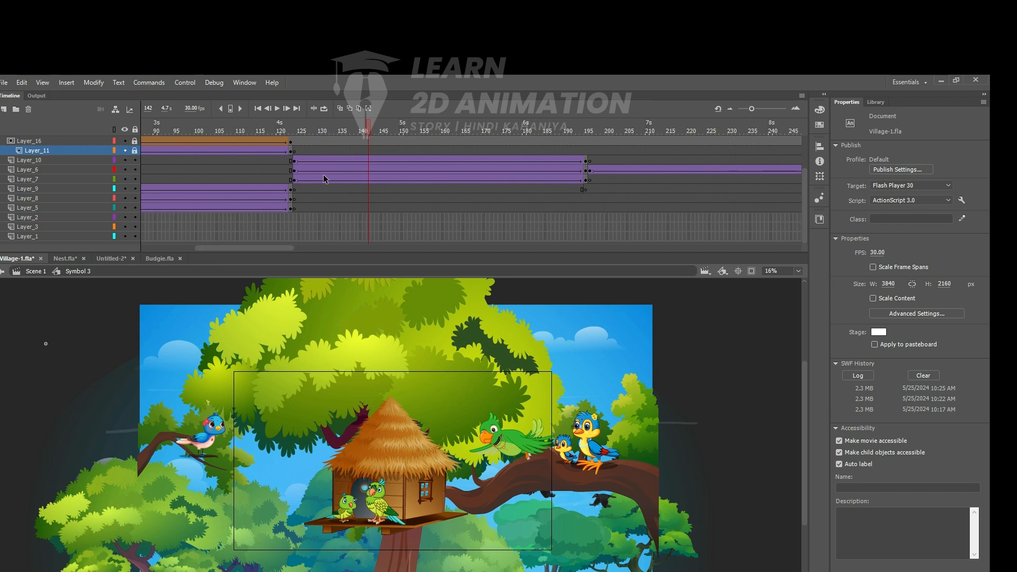
drag(368, 136, 560, 139)
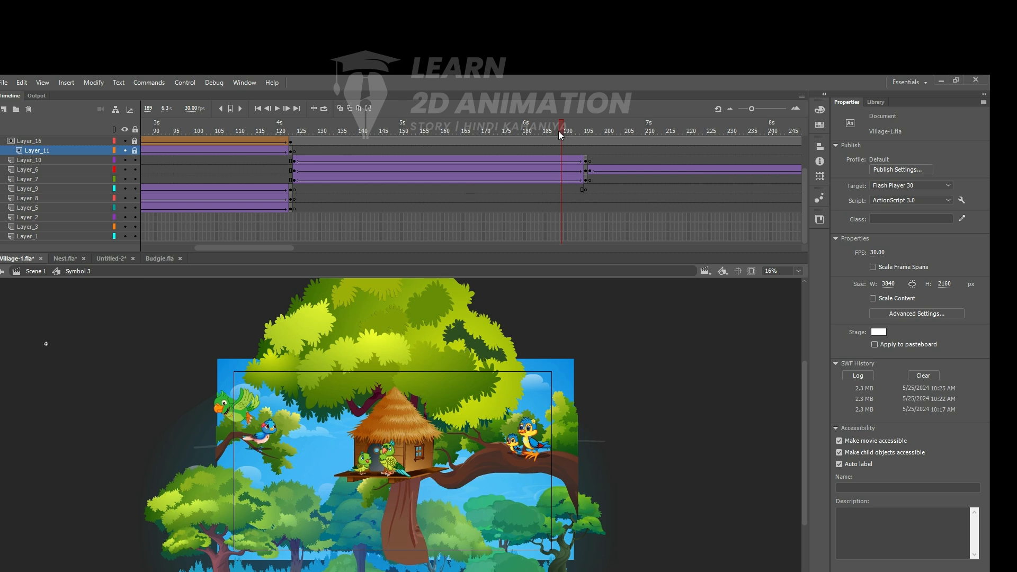
drag(560, 135, 405, 136)
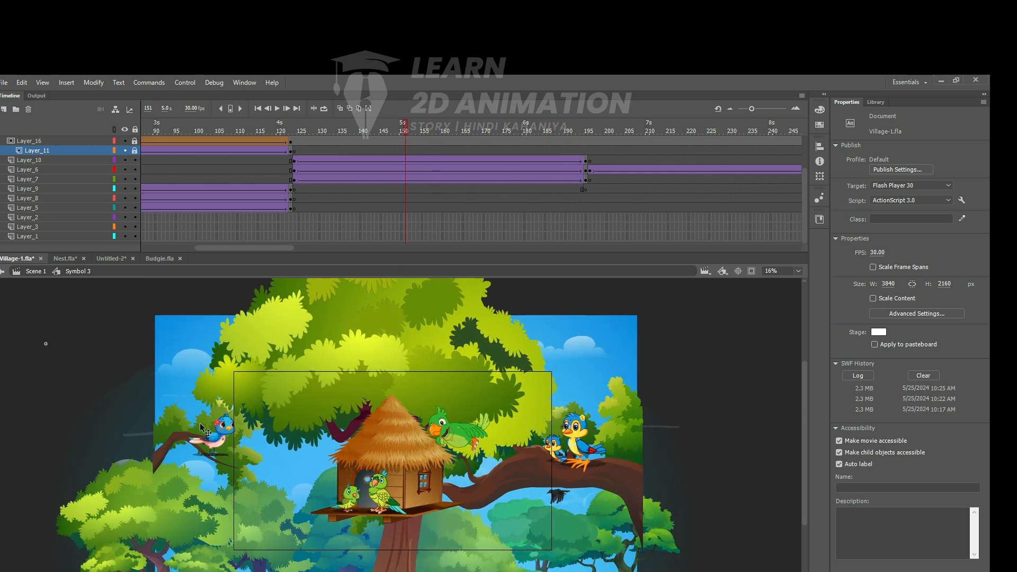
drag(407, 131, 614, 143)
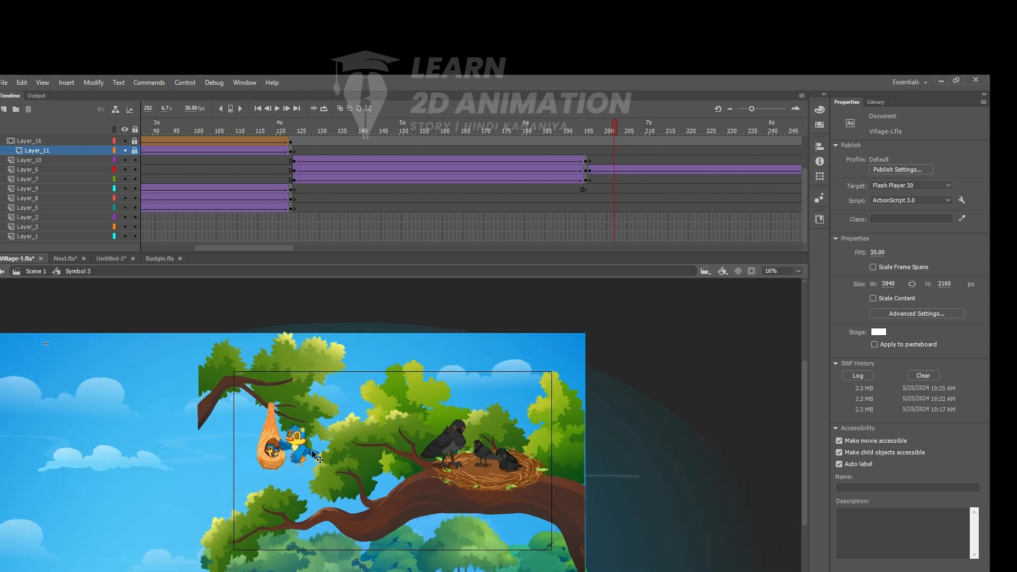
drag(614, 128, 795, 125)
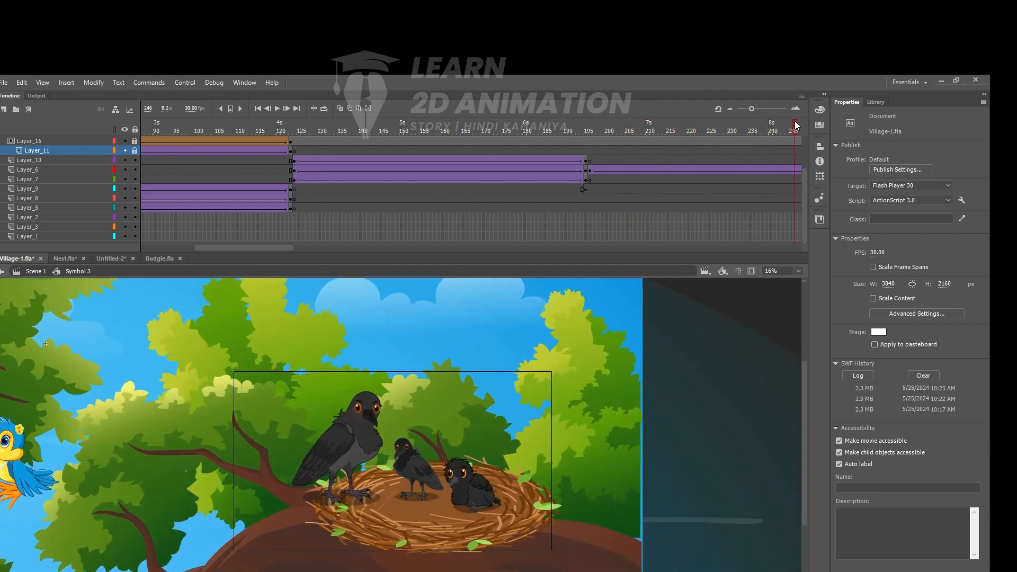
click(551, 397)
scroll(545, 410, down, 2)
drag(275, 252, 363, 247)
drag(296, 137, 819, 123)
drag(494, 172, 417, 206)
drag(358, 217, 2, 249)
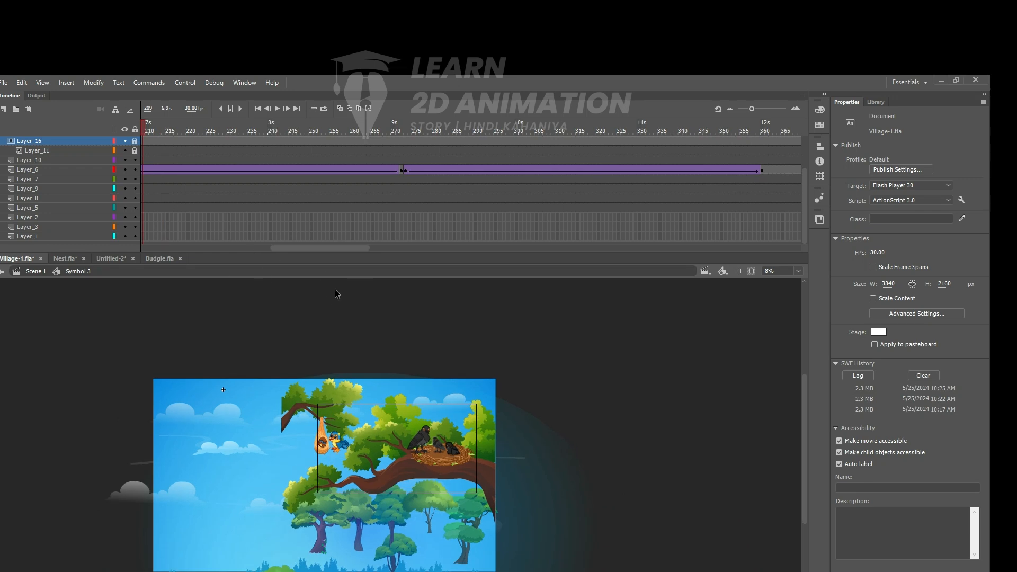
- Close the Nest.fla, Untitled-2 and Budgie.fla documents, keeping Village-1.fla open
click(62, 258)
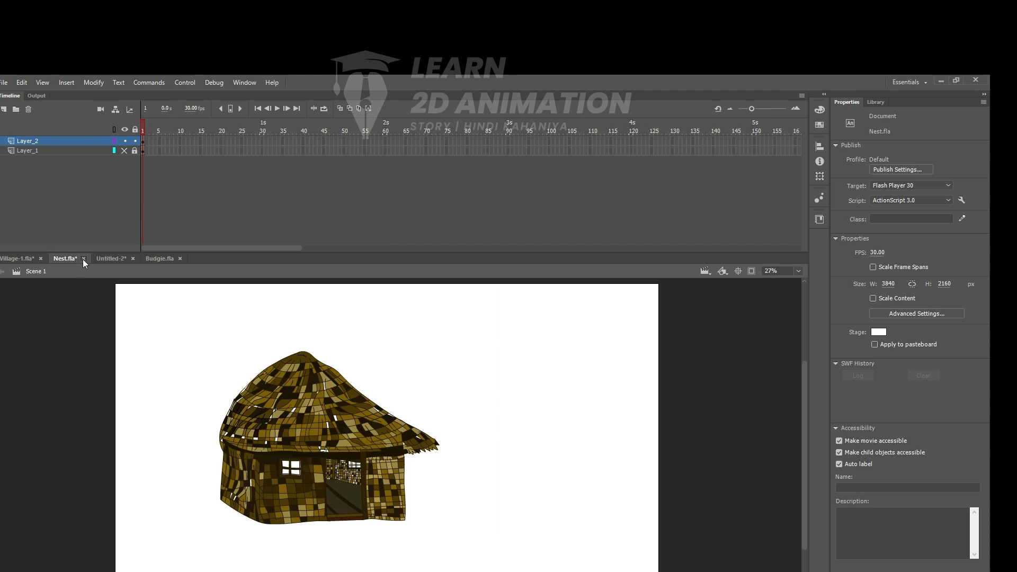
click(83, 259)
click(484, 368)
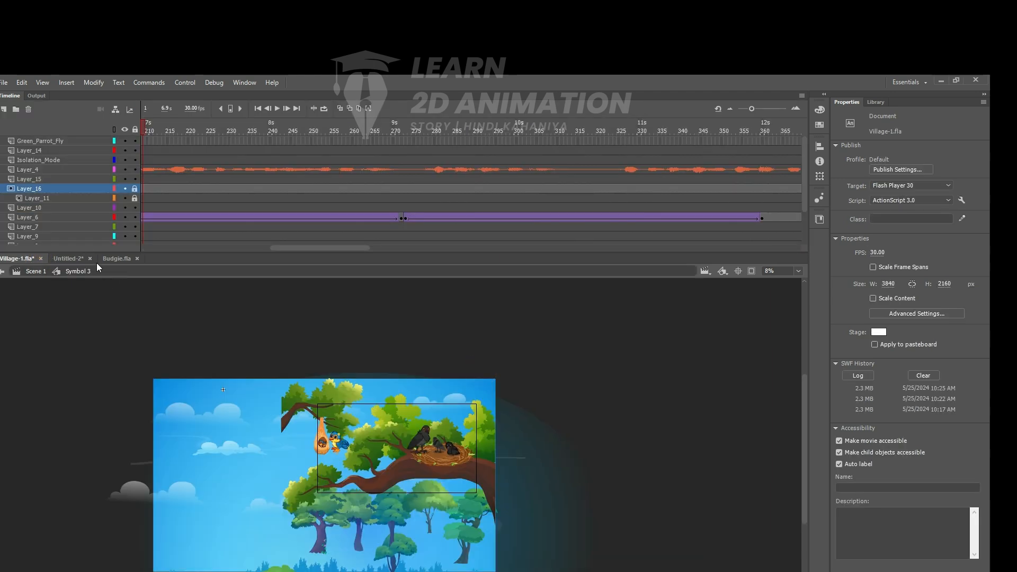
click(90, 259)
click(482, 369)
click(88, 258)
click(4, 83)
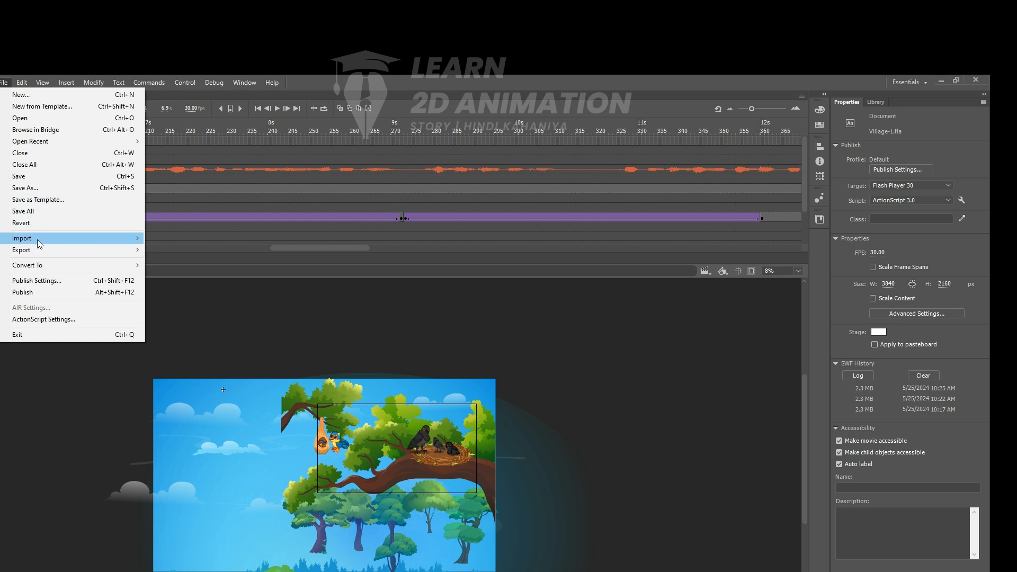
mouse_move(39, 253)
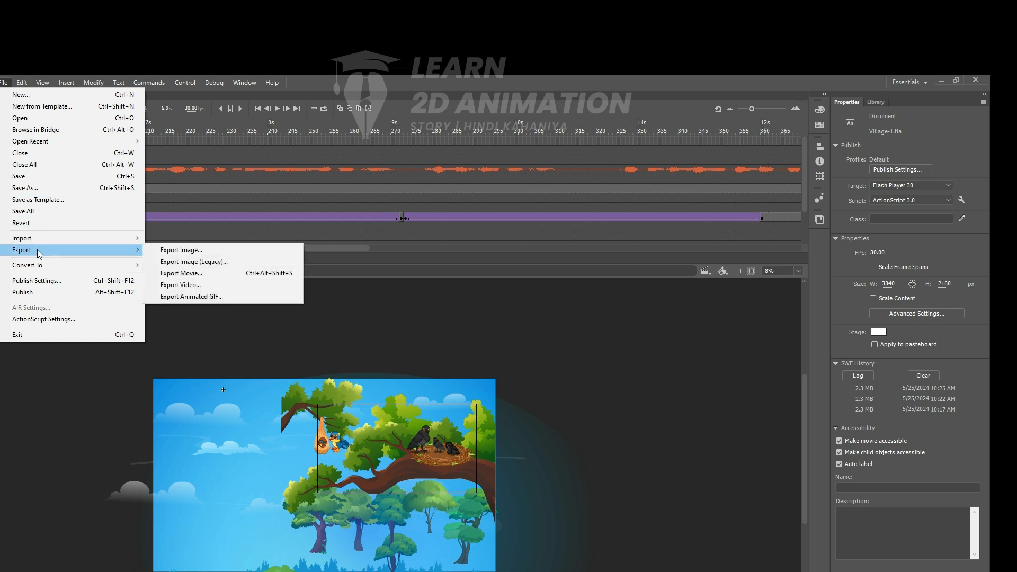
click(582, 349)
- Launch Adobe Media Encoder CC 2019 and return to the Village-1.fla document in Adobe Animate
key(super)
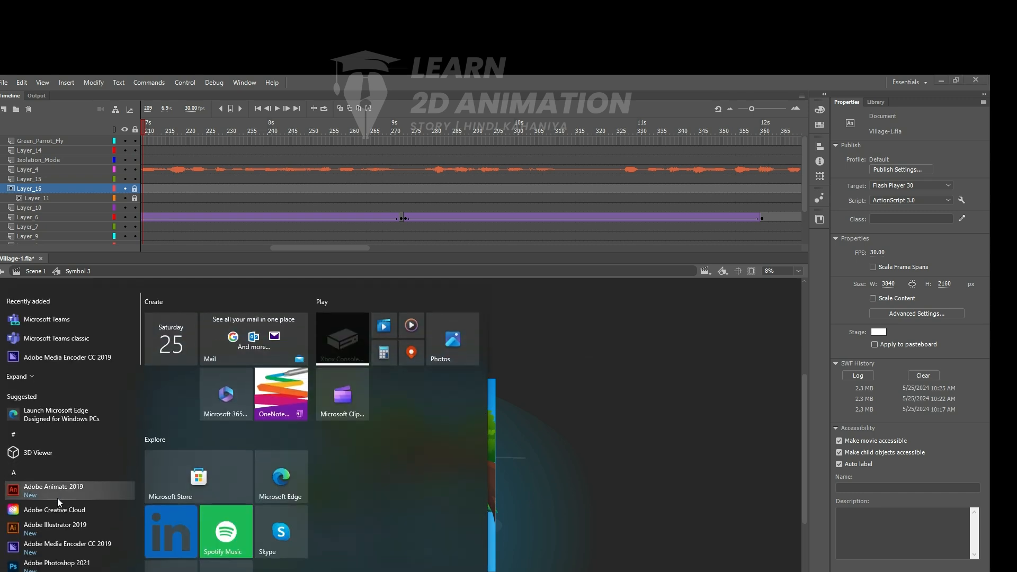
click(48, 547)
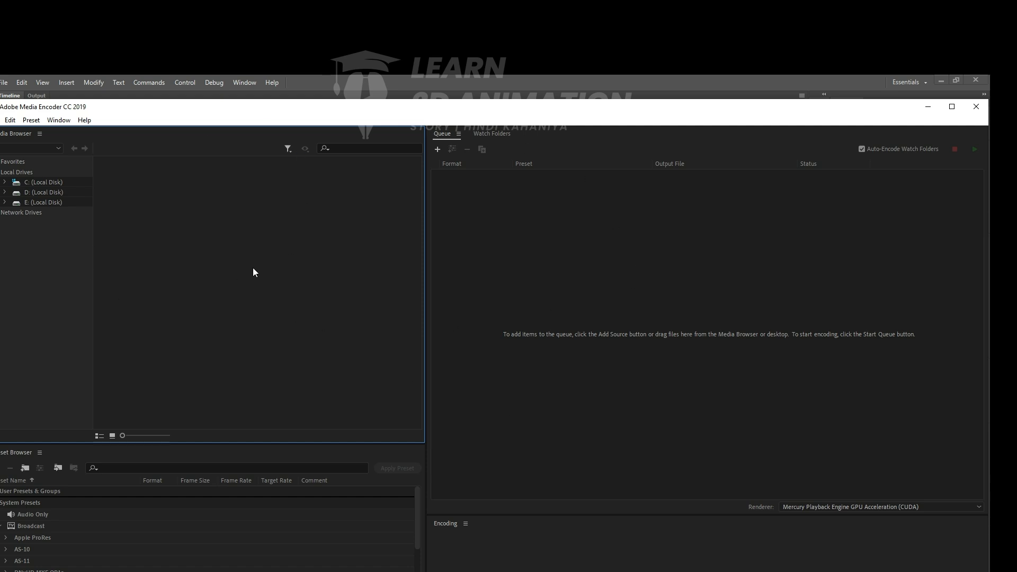
key(alt+Tab)
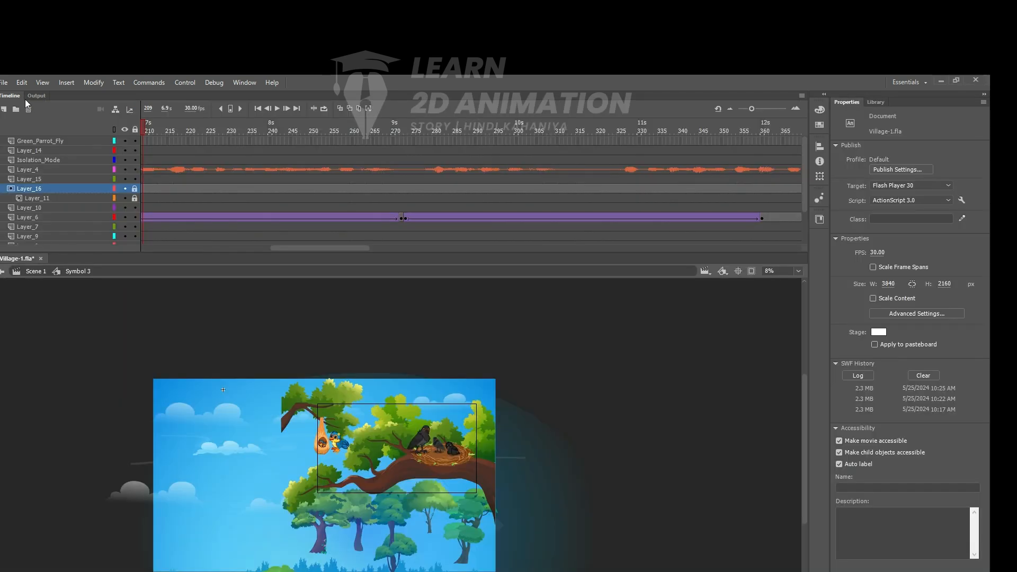
click(4, 82)
mouse_move(31, 249)
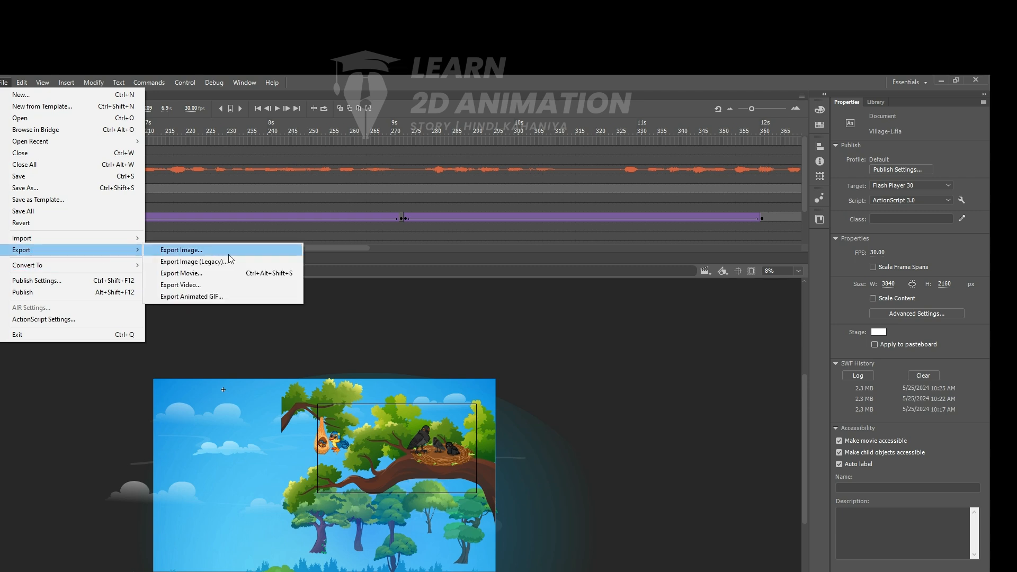
click(218, 272)
click(449, 343)
- Export the animation as the 3840 x 2160 px video Village-1.mov, stopping at the last frame and converting it in Adobe Media Encoder
click(6, 82)
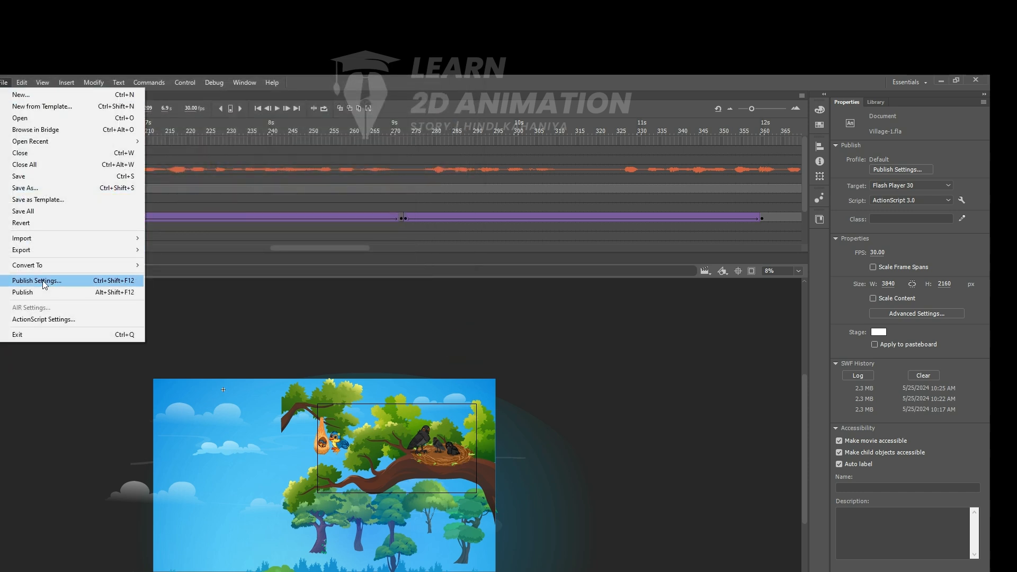
mouse_move(46, 250)
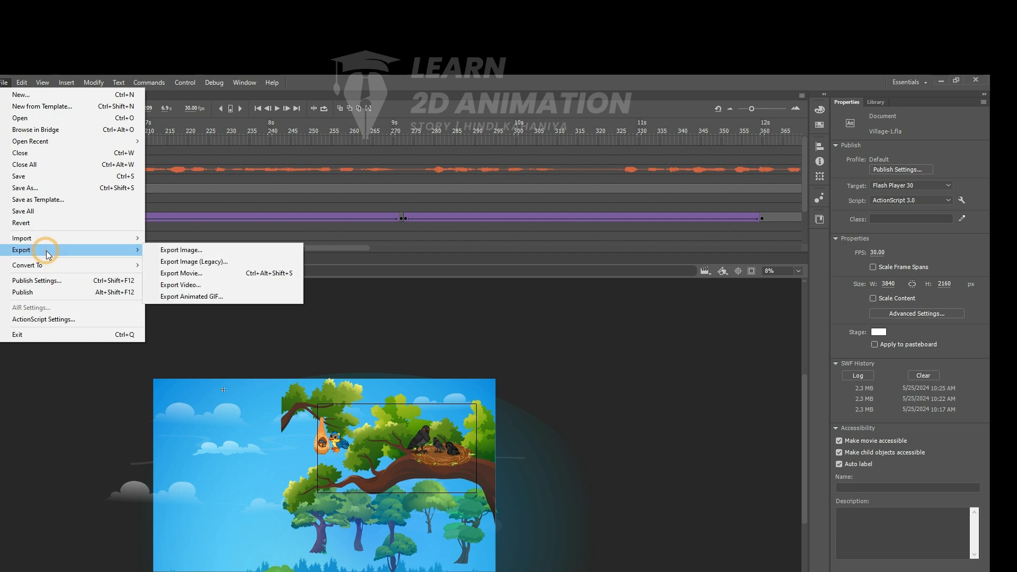
click(209, 286)
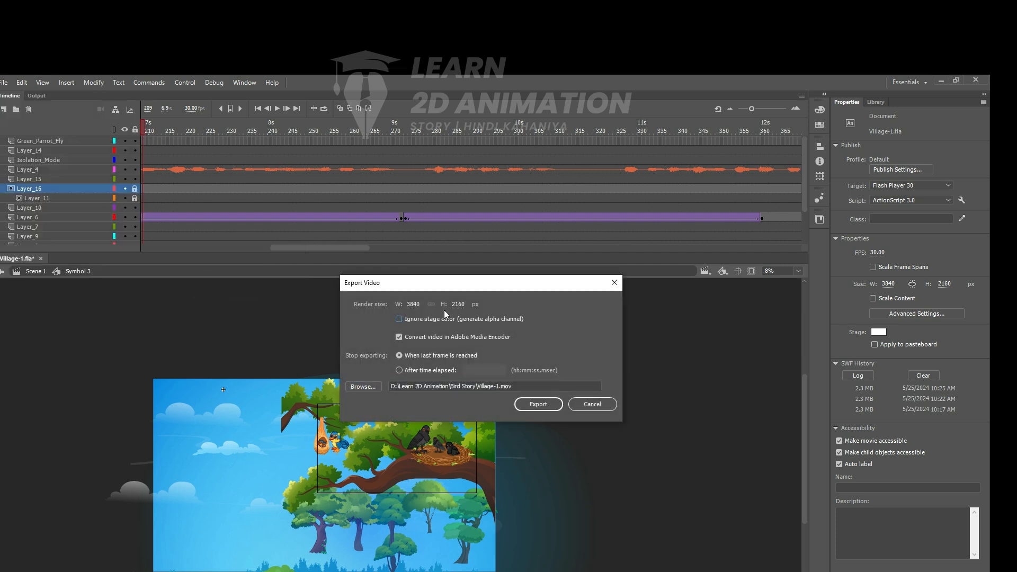
click(543, 405)
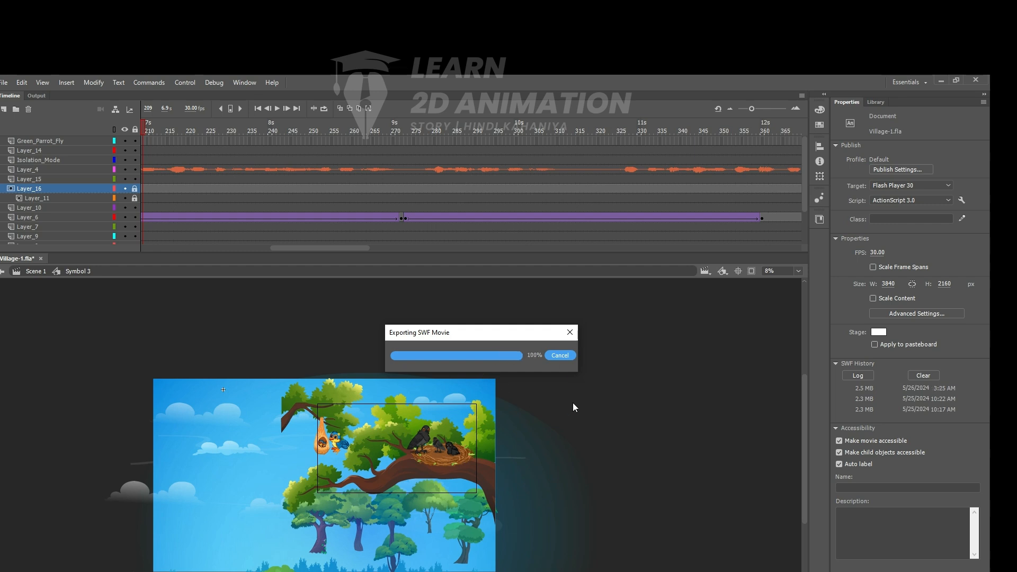
- Switch to Adobe Media Encoder to check its queue for the exported video, and return to Adobe Animate to check the export progress
key(alt+Tab)
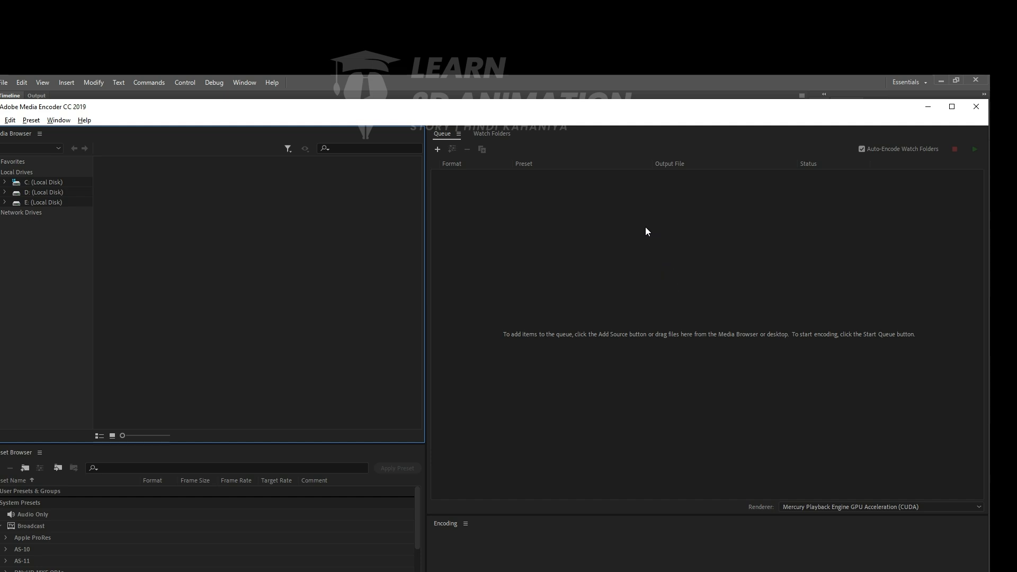
click(554, 337)
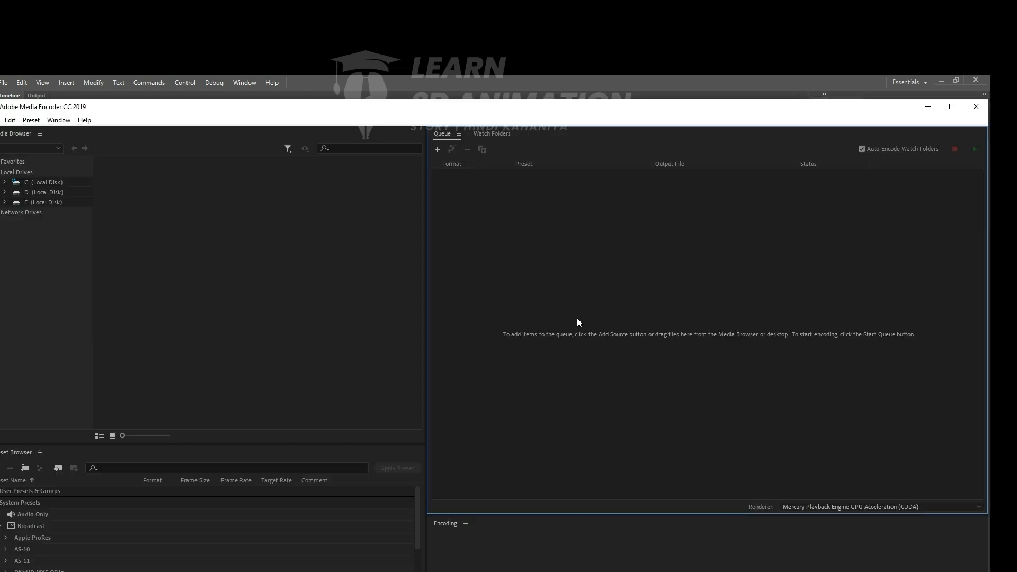
click(424, 571)
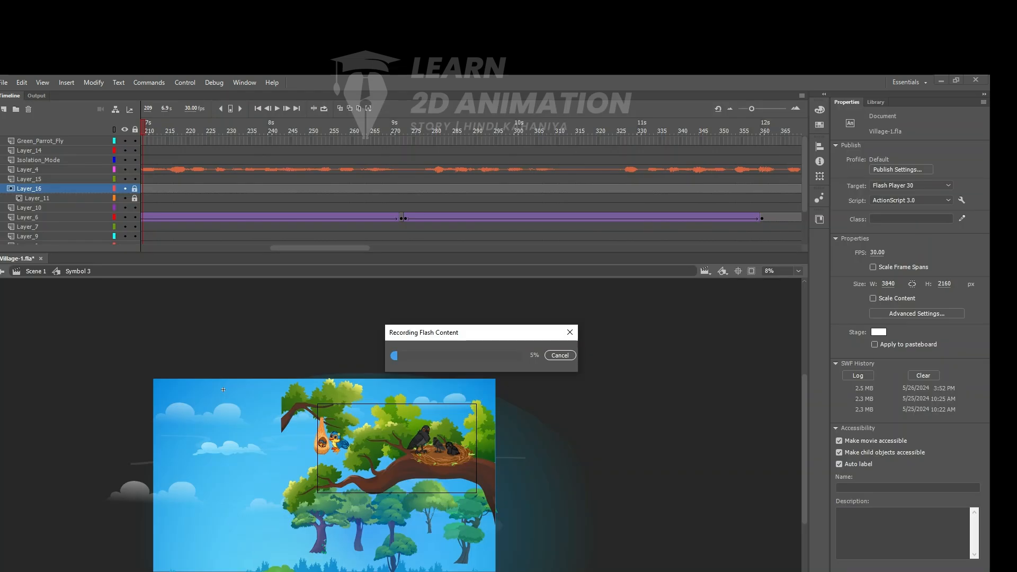
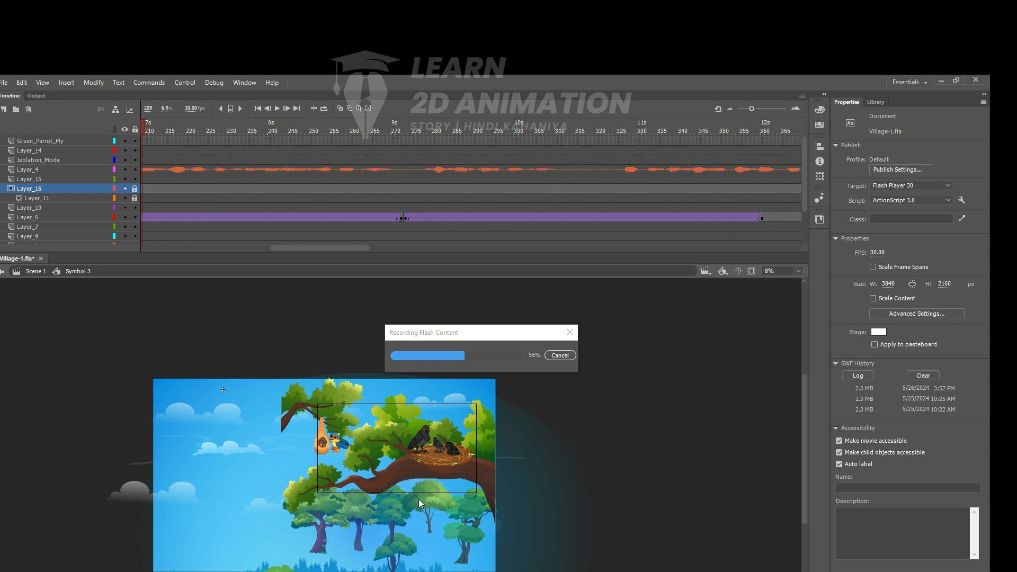
key(super+a)
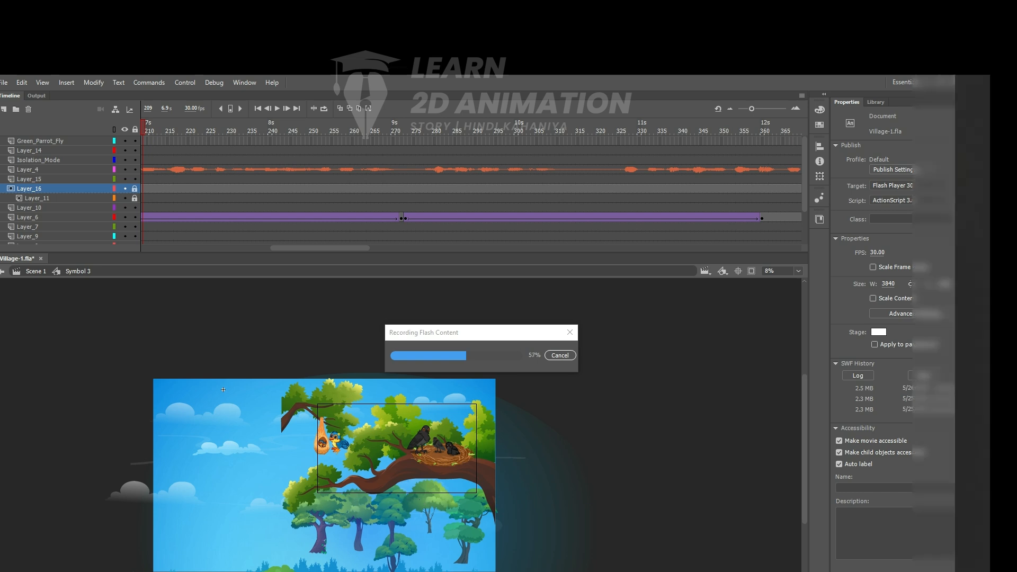
click(970, 119)
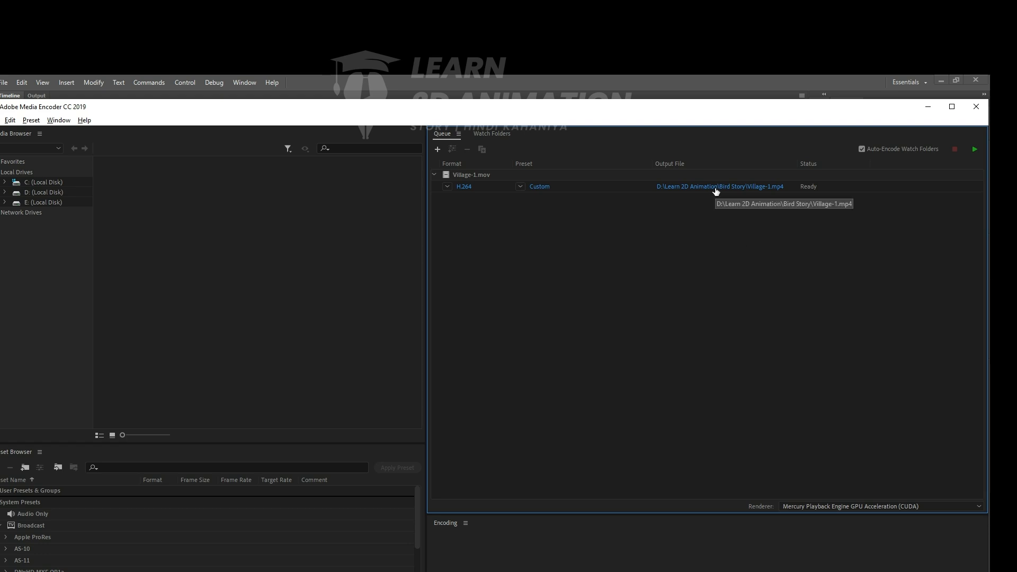
- Apply the YouTube 2160p 4K Ultra HD preset to the queued Village-1.mov and review its export settings
click(520, 187)
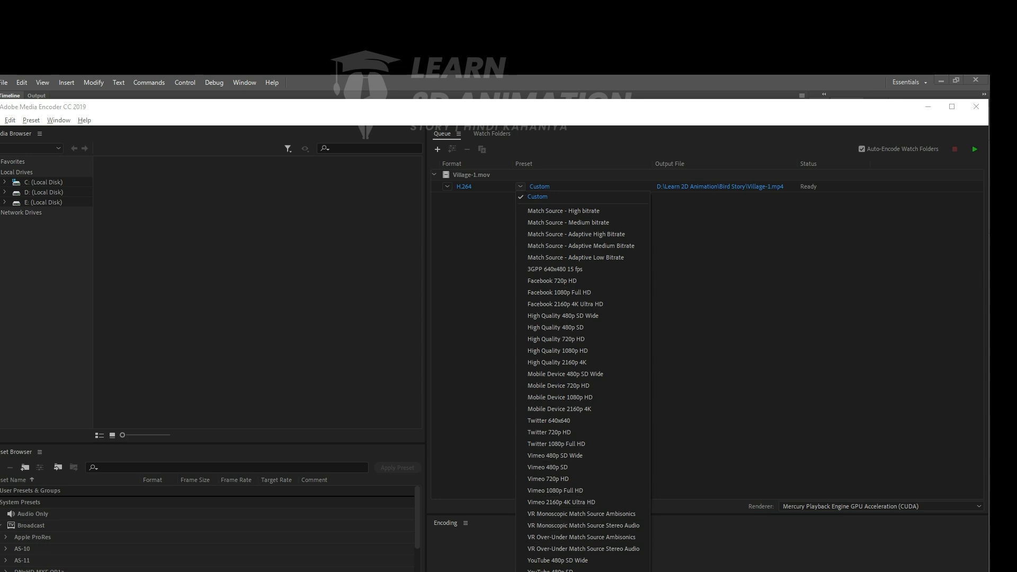
click(584, 519)
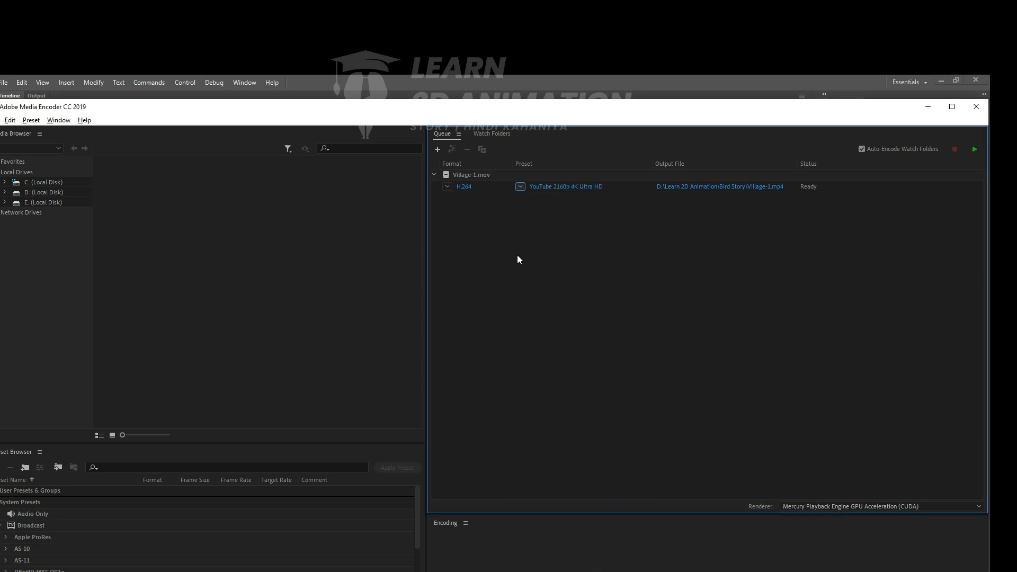
click(545, 186)
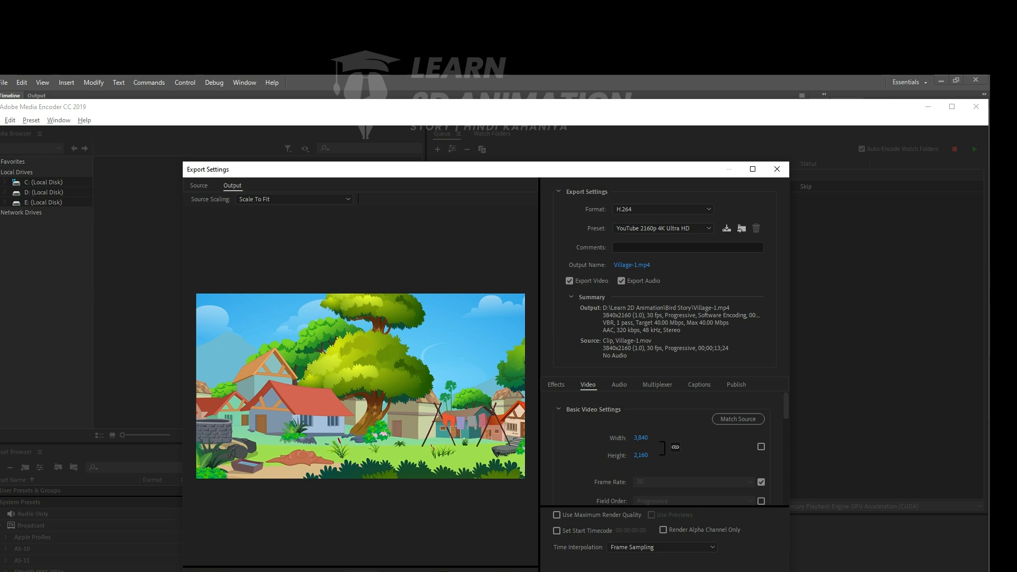
click(720, 571)
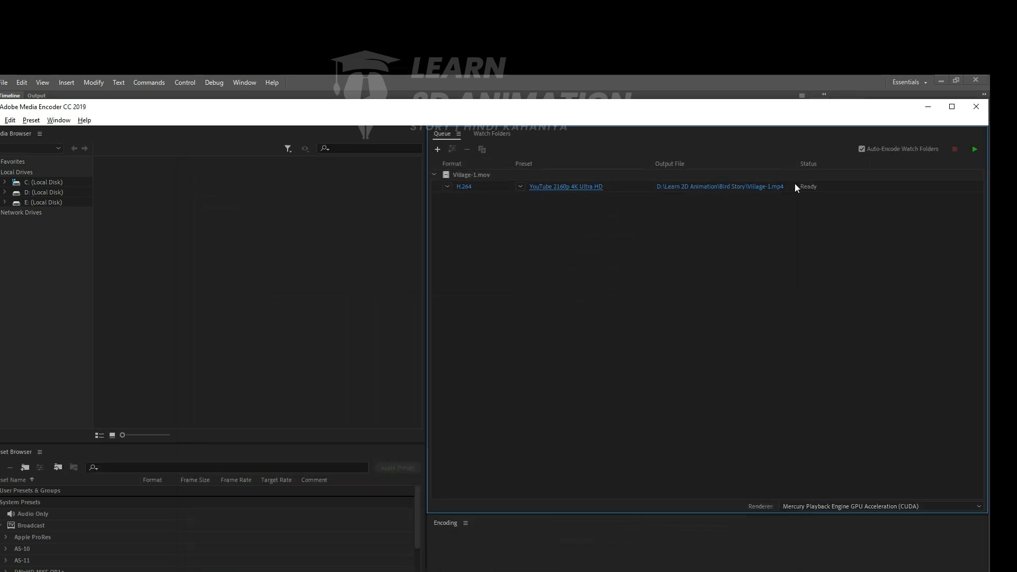
- Keep Village-1.mp4 in the Bird Story folder as the output file and start encoding the queue
click(754, 187)
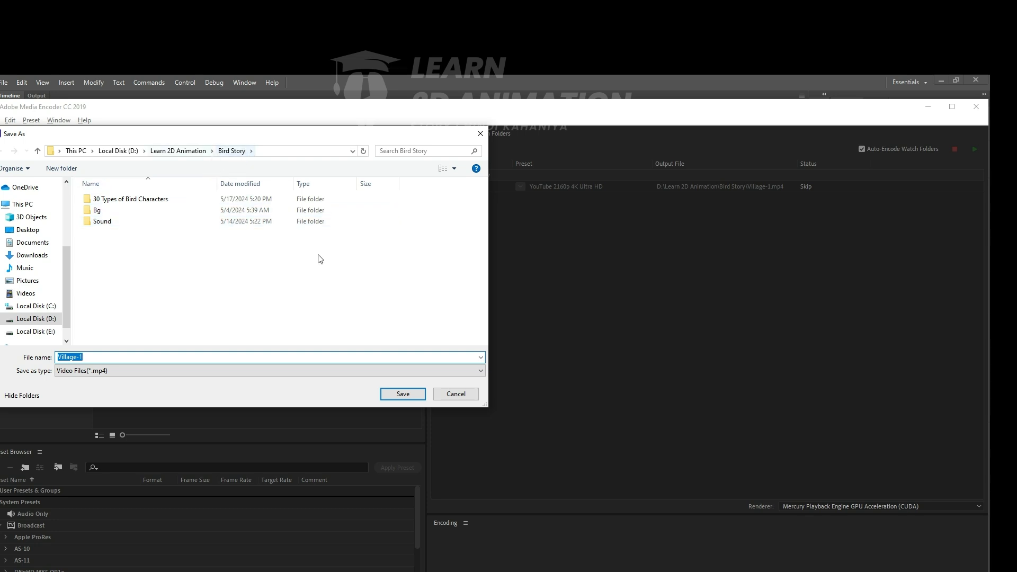
click(401, 392)
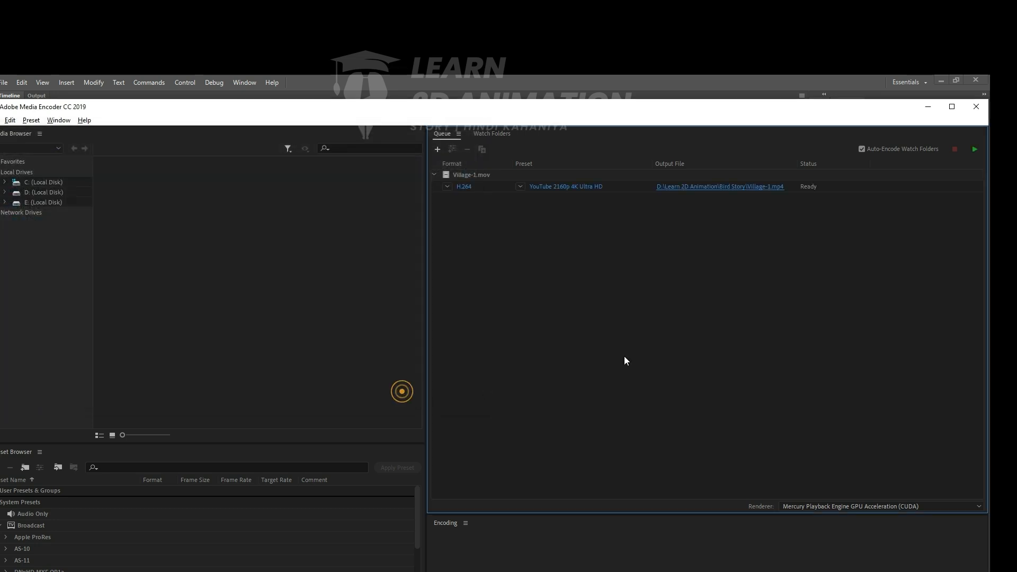
click(975, 148)
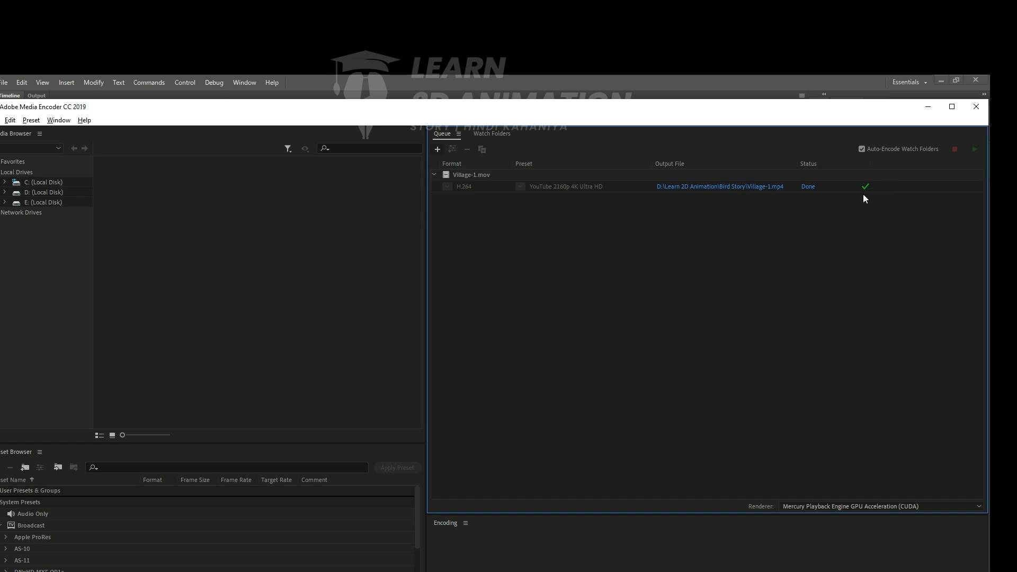
- Switch to the Bird Story folder in File Explorer and open the exported Village-1 video with Movies & TV
key(alt+Tab)
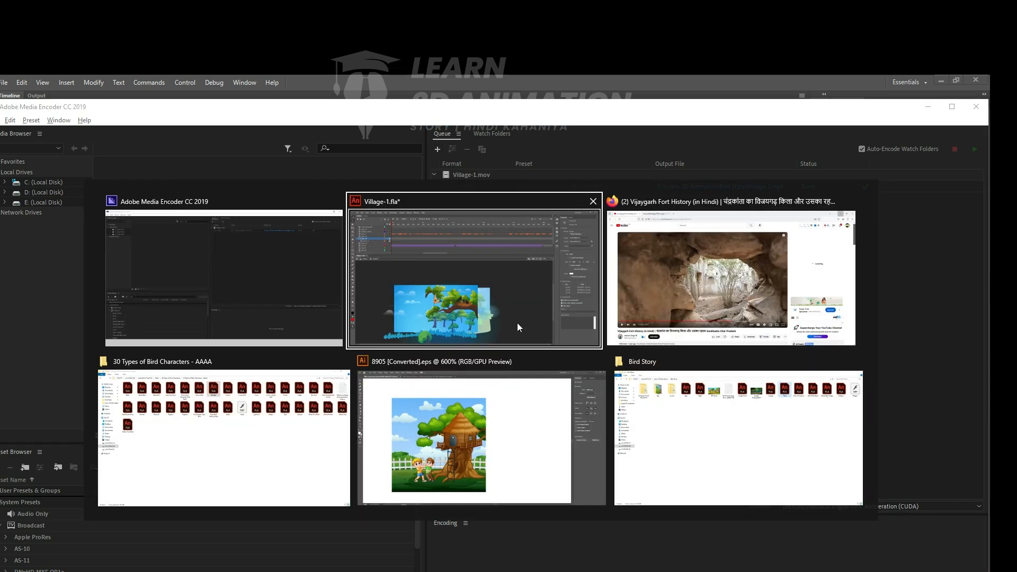
click(710, 439)
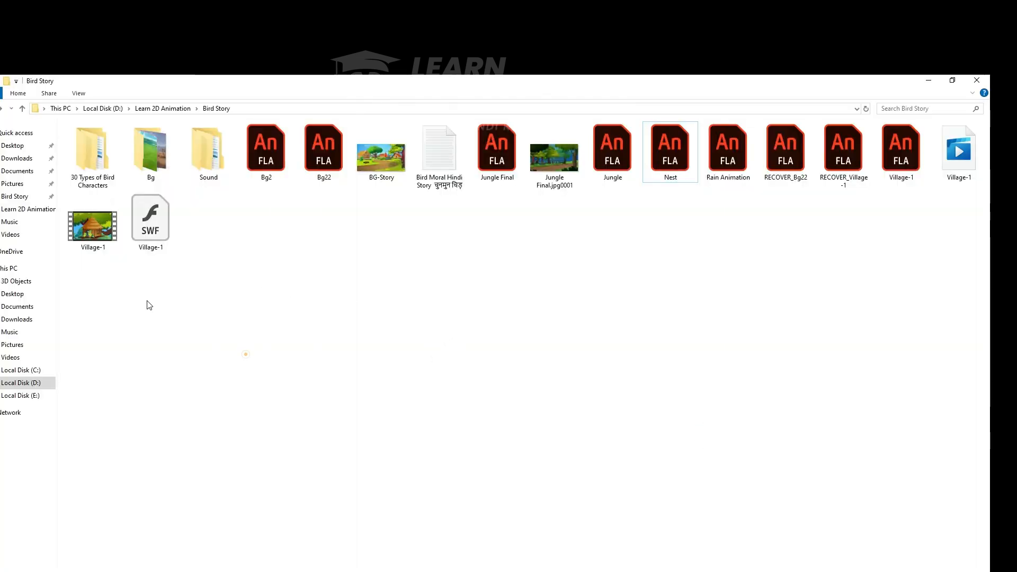
double_click(90, 232)
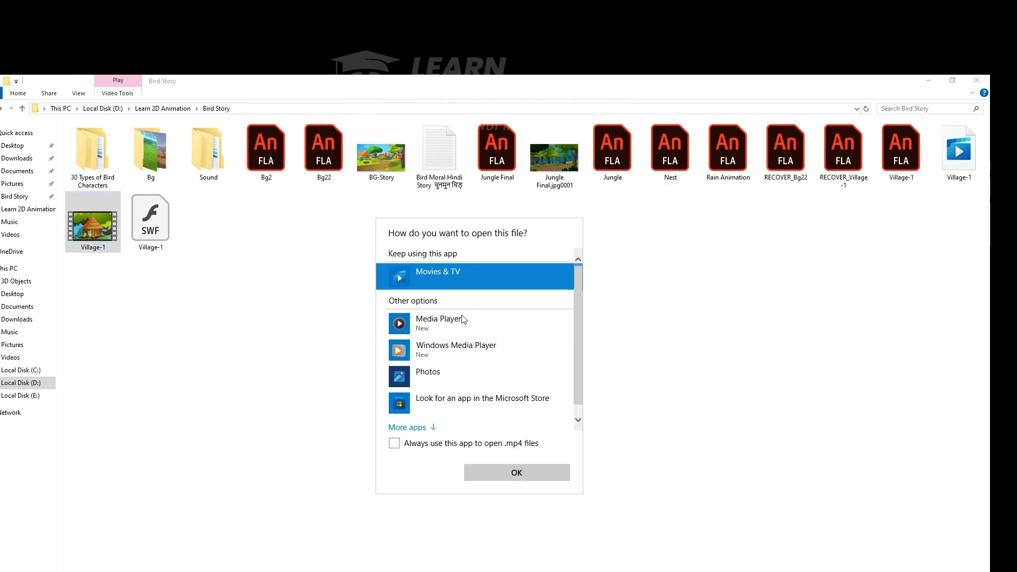
click(510, 475)
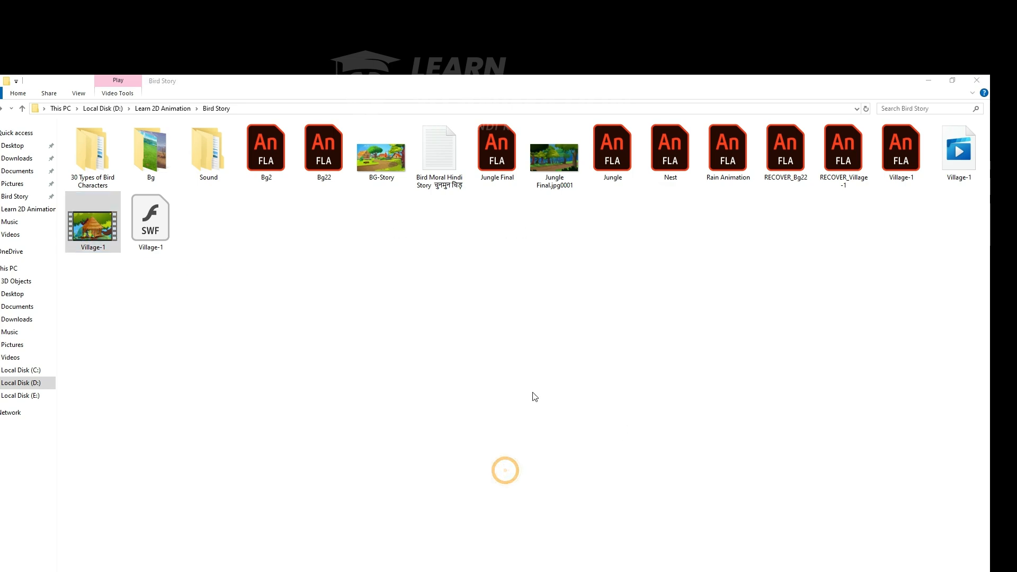